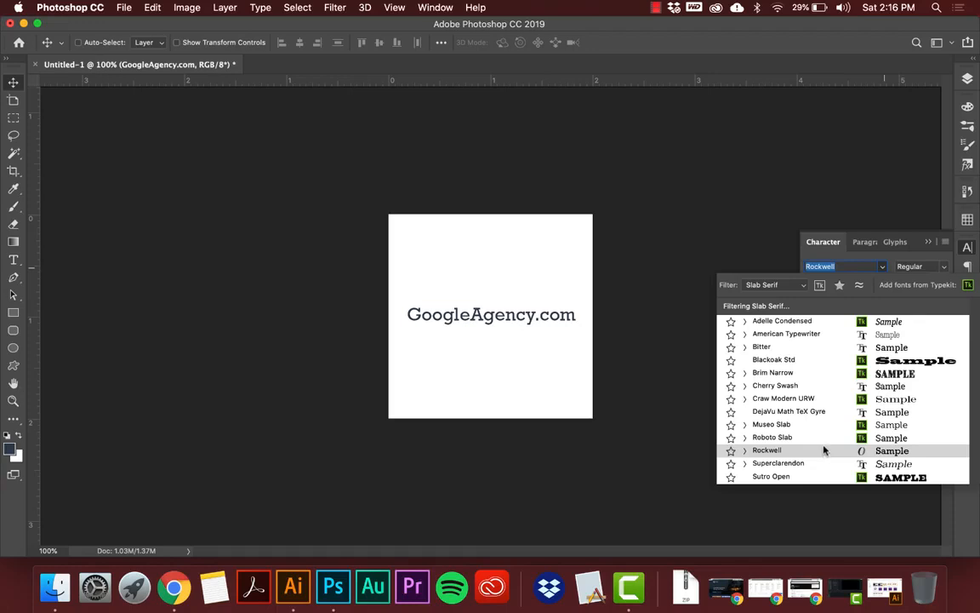
Filter the font list to Sans Serif and apply Avenir LT Std to the GoogleAgency.com text.
left_click(772, 289)
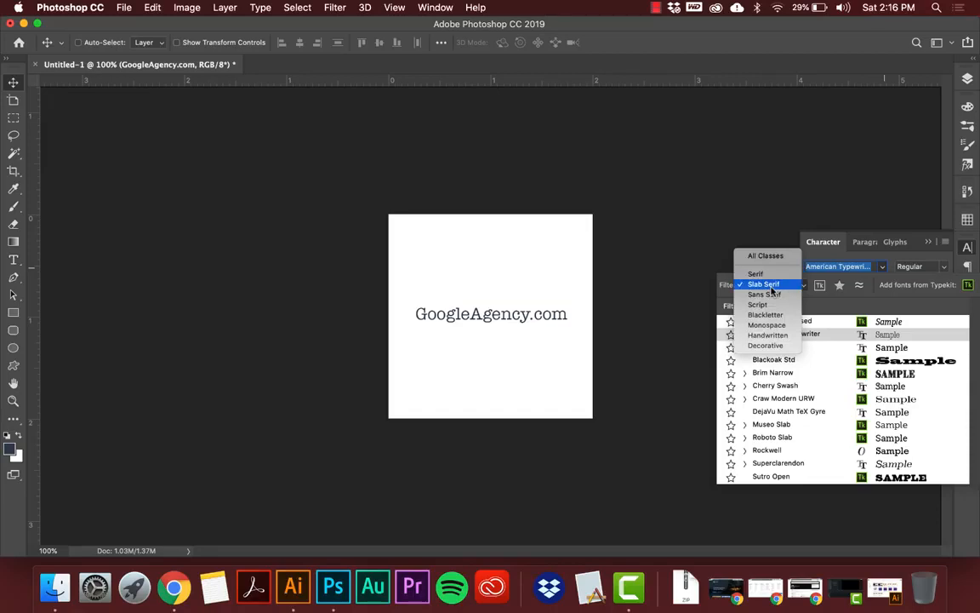
left_click(774, 295)
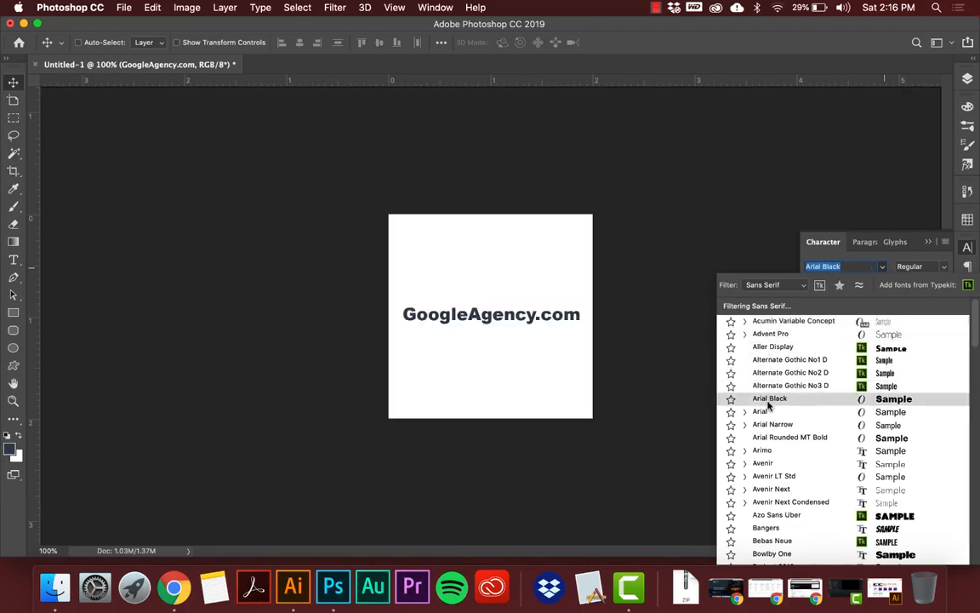
left_click(765, 476)
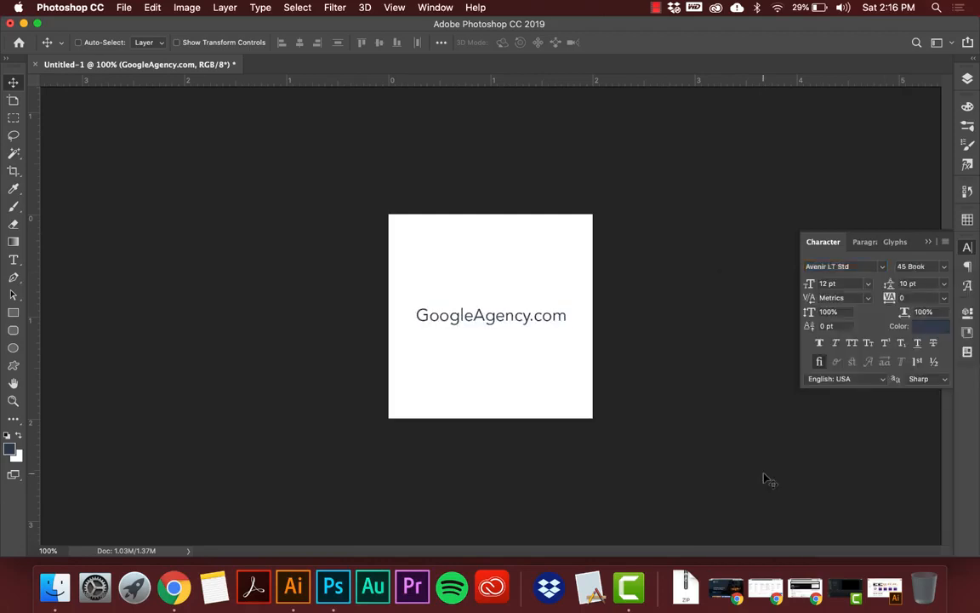
left_click(943, 266)
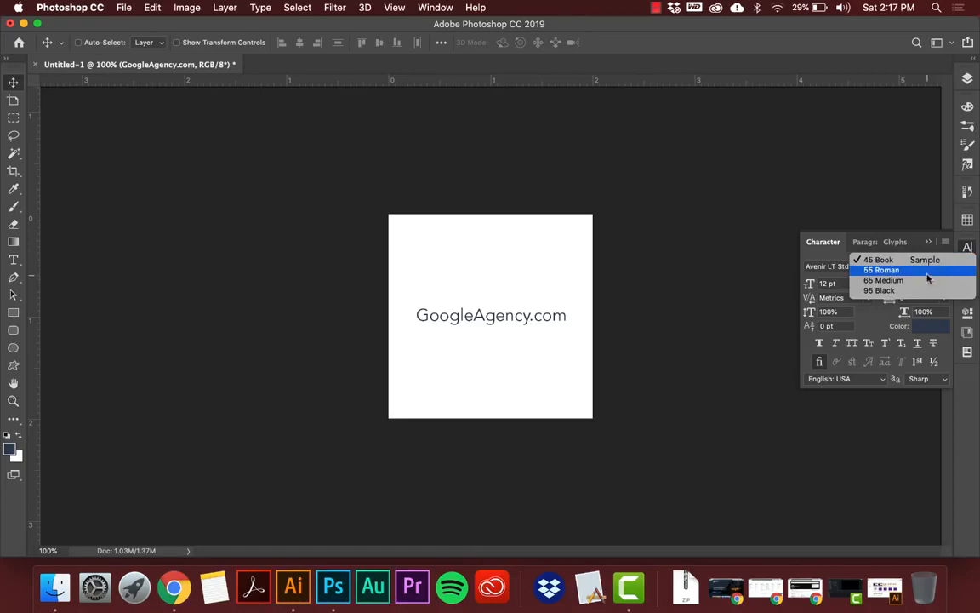
key("Escape")
left_click(883, 269)
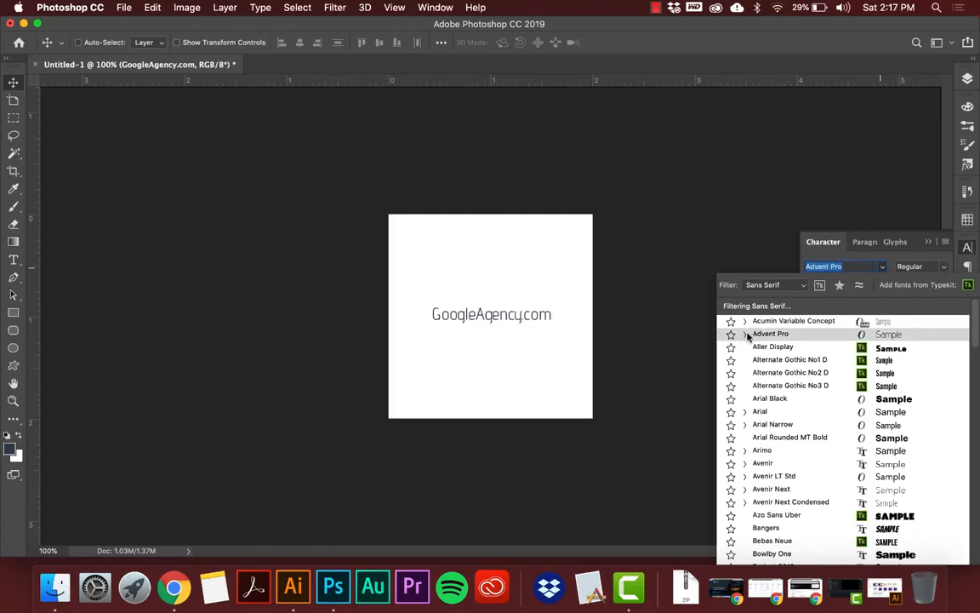
key("Escape")
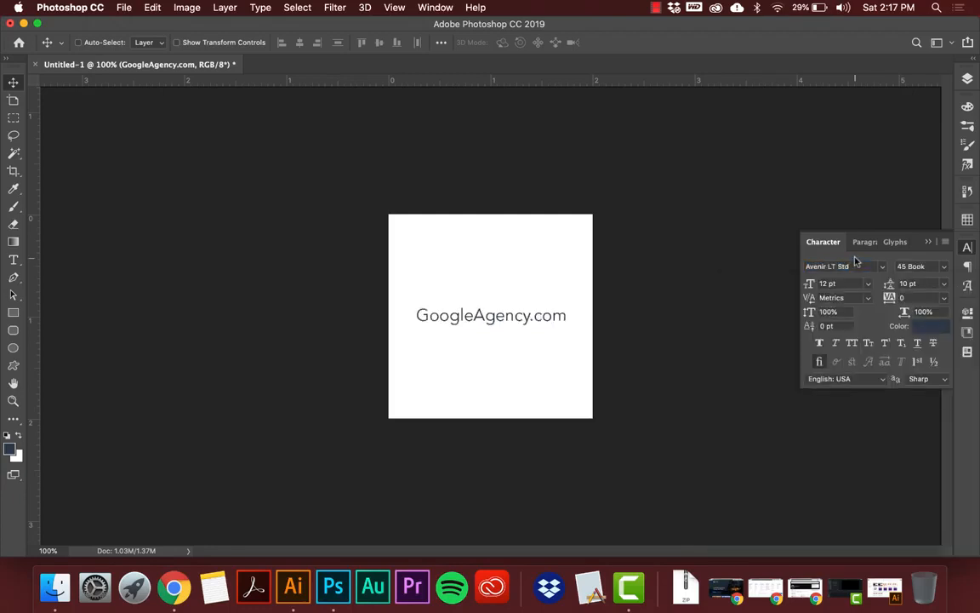
Try the 55 Roman and 65 Medium font styles on the GoogleAgency.com text.
left_click(922, 266)
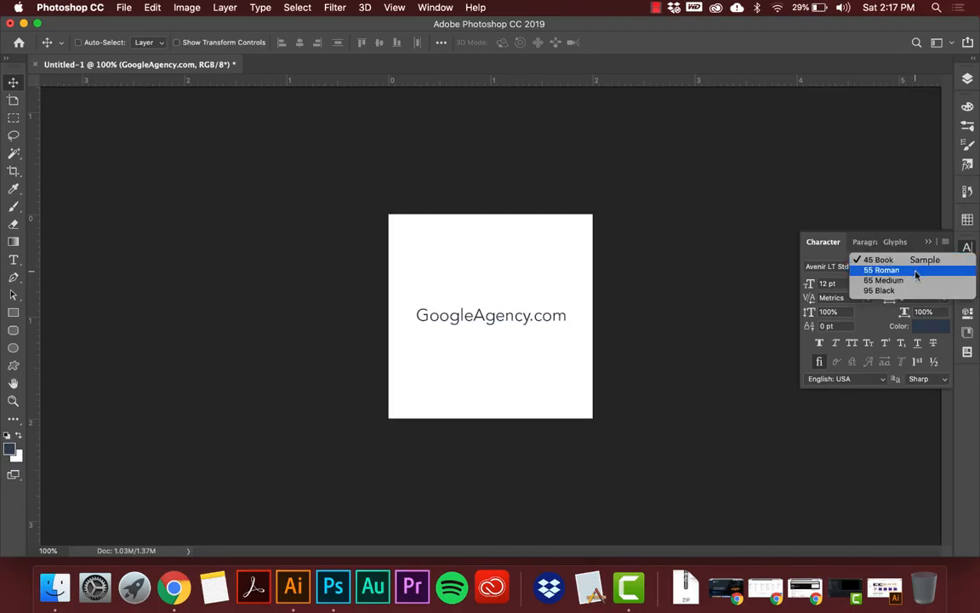
left_click(915, 270)
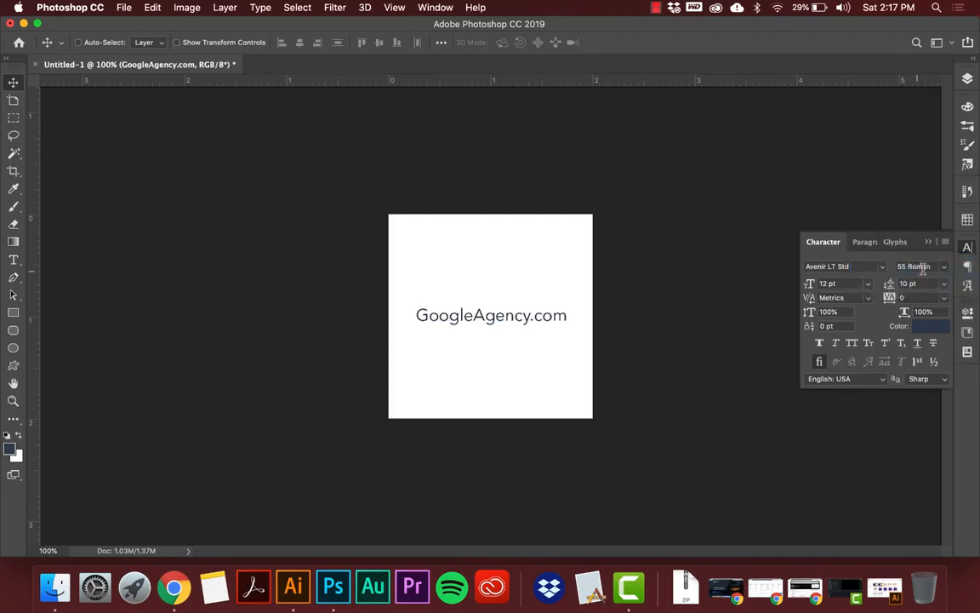
left_click(916, 268)
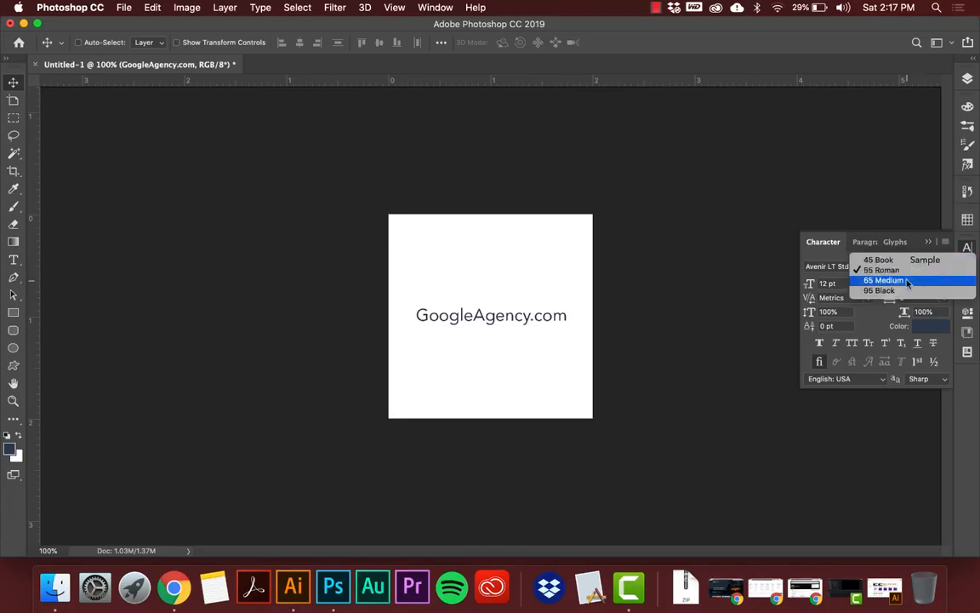
left_click(907, 282)
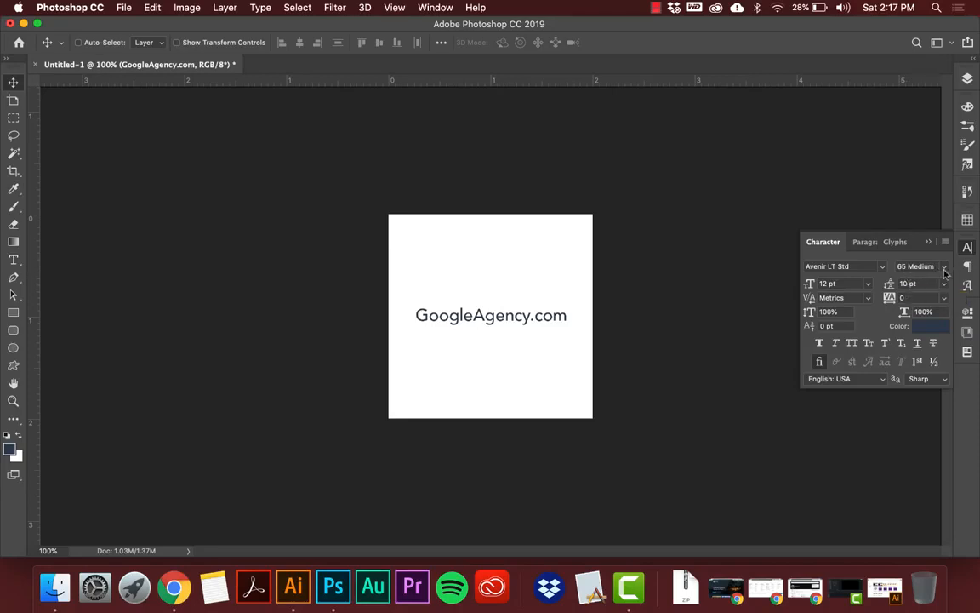
Set the GoogleAgency.com text to the 95 Black font style.
left_click(943, 267)
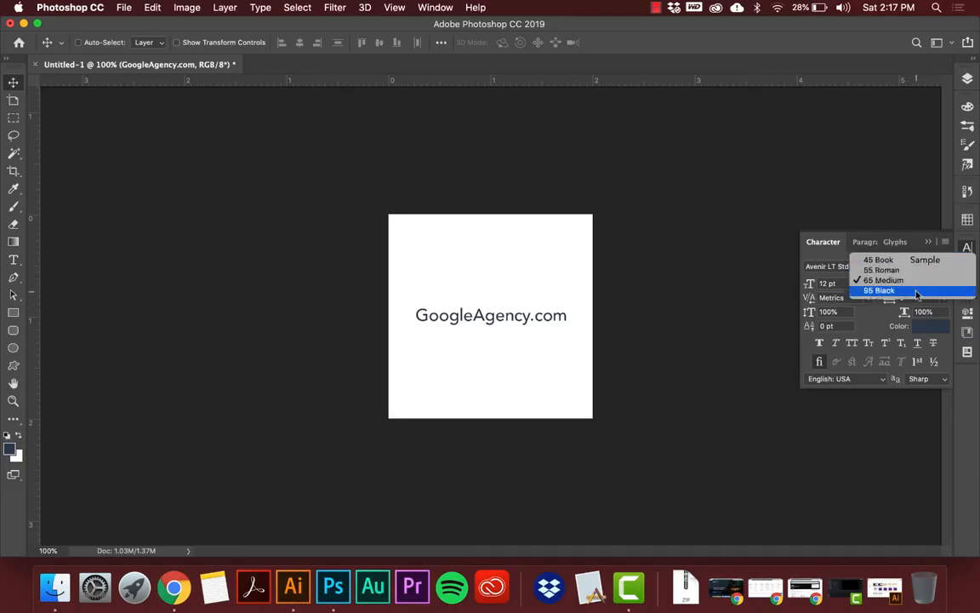
left_click(881, 290)
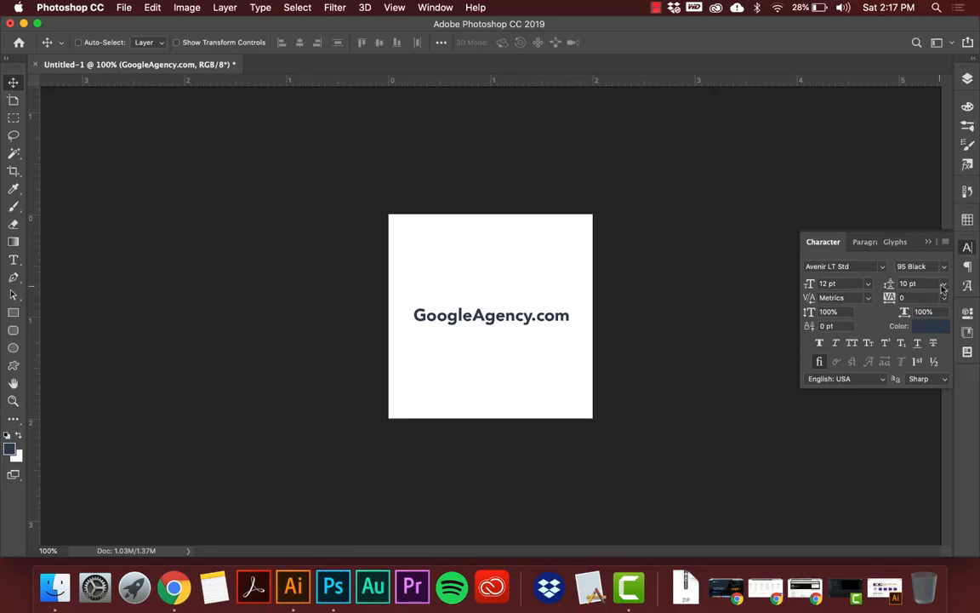
left_click(943, 285)
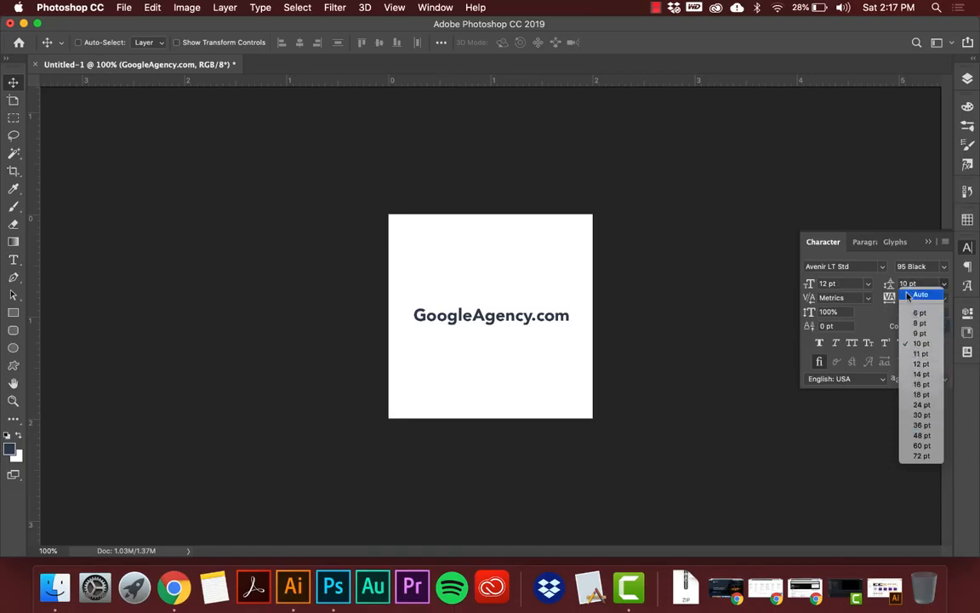
left_click(878, 273)
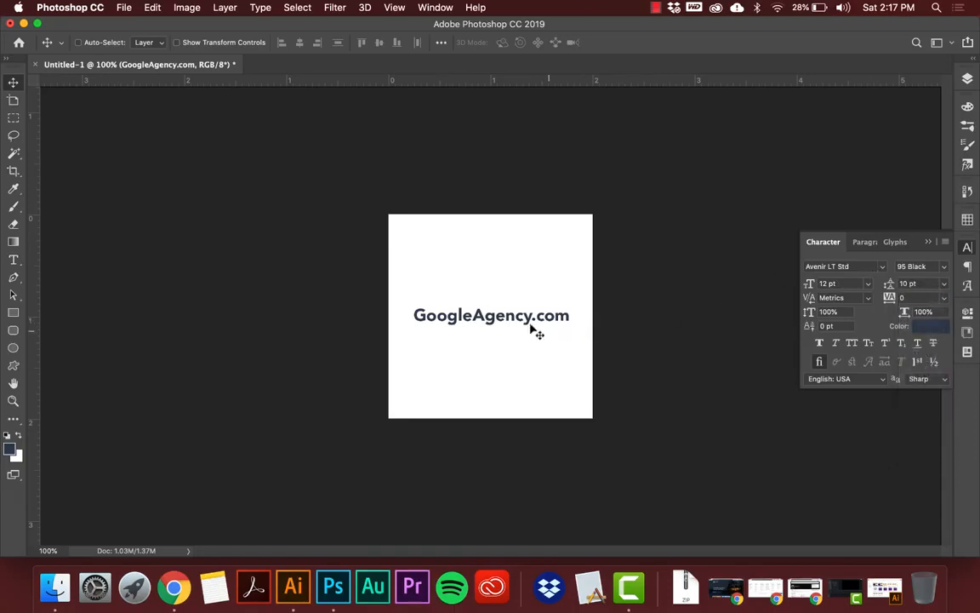
Add the tagline "your advertising specialist" on a new line beneath GoogleAgency.com in the same text box.
key("t")
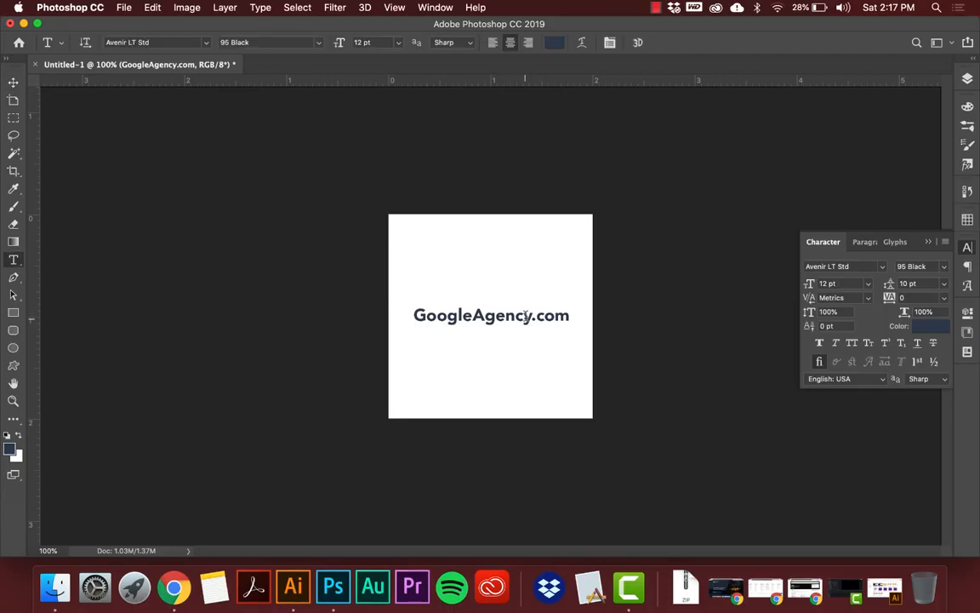
left_click(527, 316)
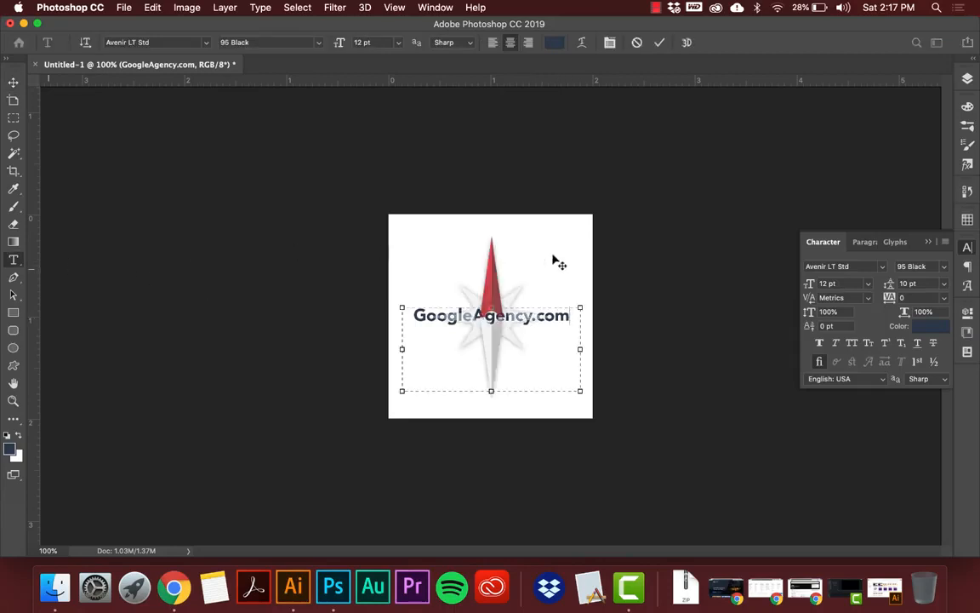
key("Return")
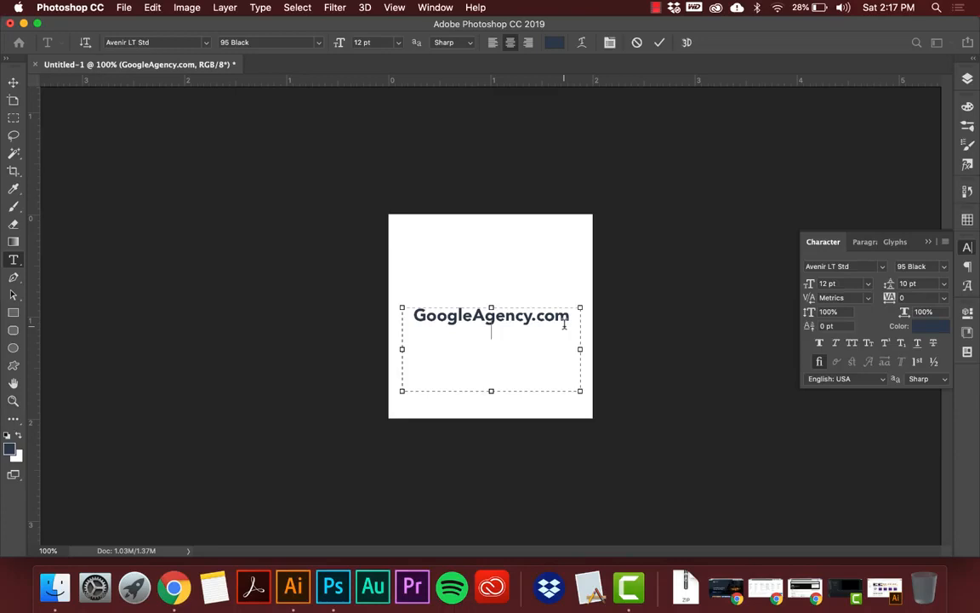
type("your advertising")
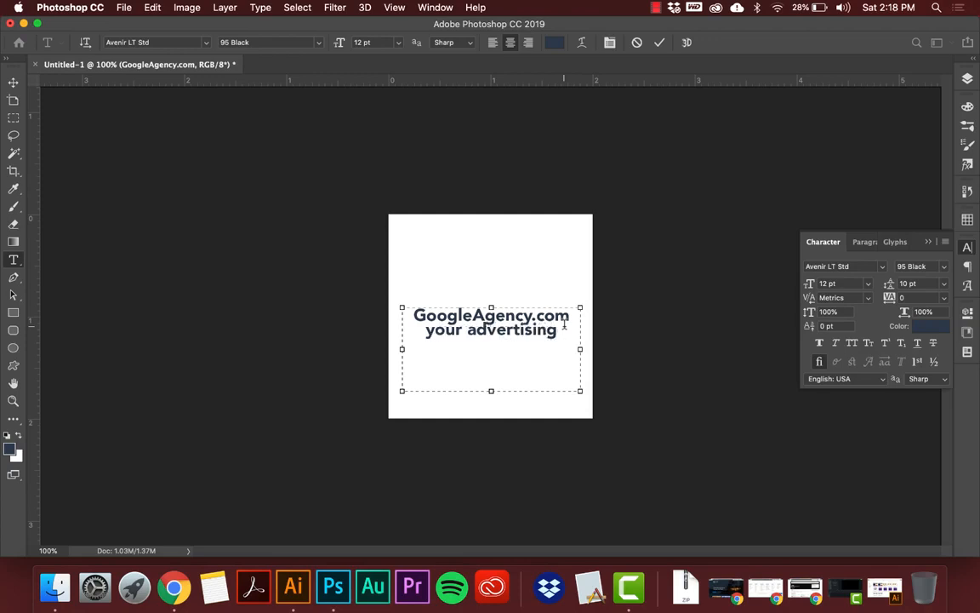
type(" p")
key("BackSpace")
type("spef")
key("BackSpace")
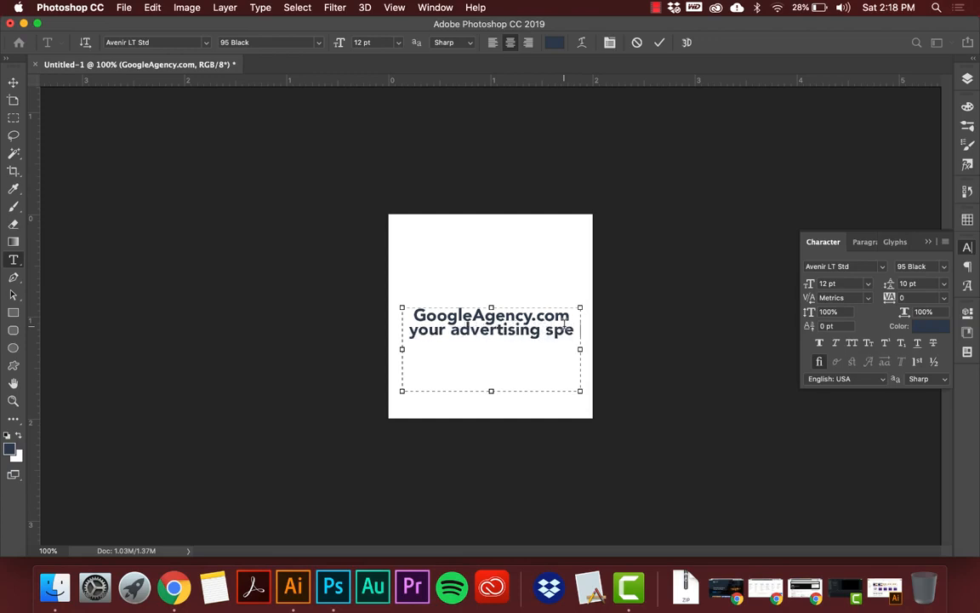
type("cialist")
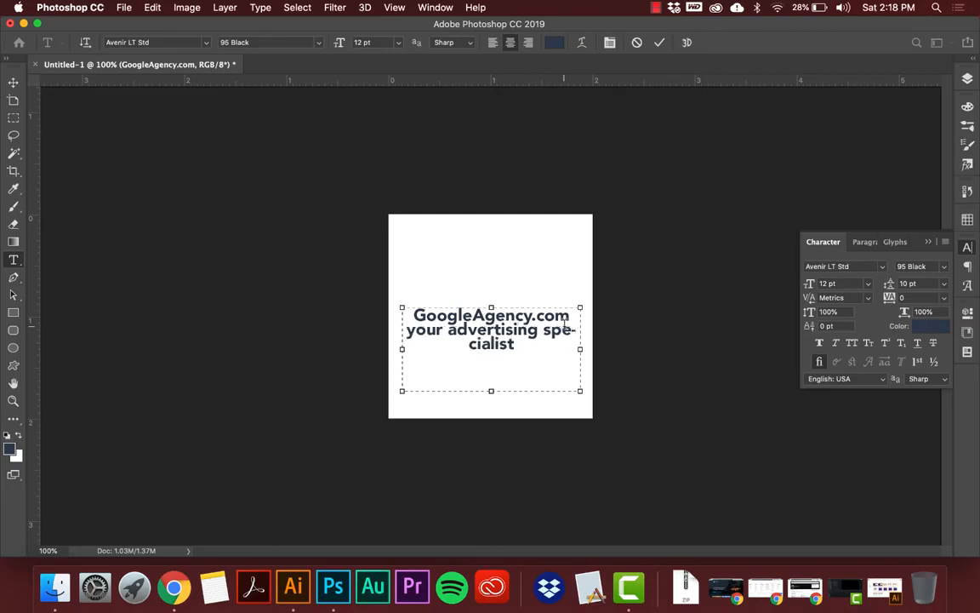
Set the tagline "your advertising specialist" to the 55 Roman style at 9 pt and finish editing the text.
left_click(406, 330, "shift")
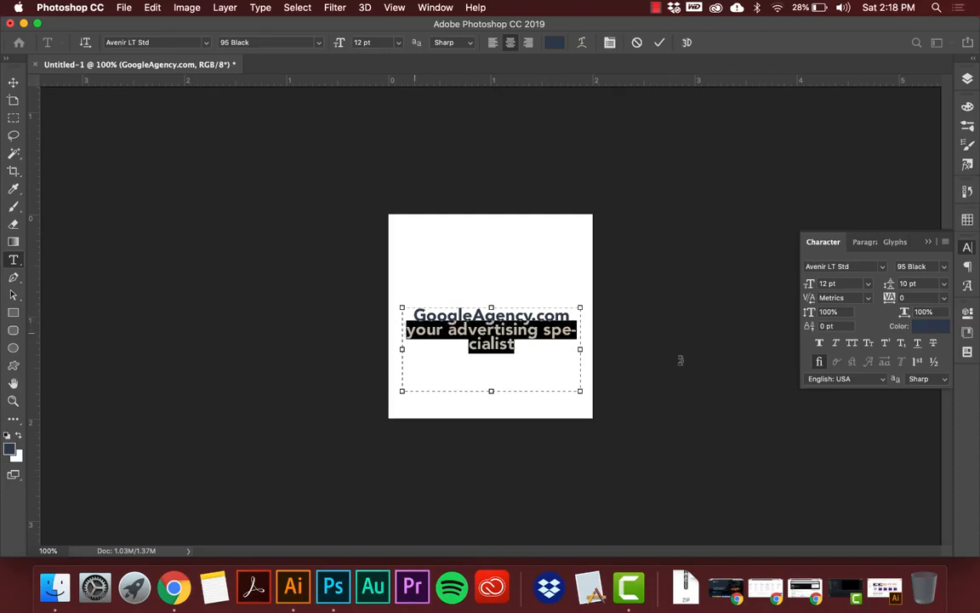
left_click(943, 269)
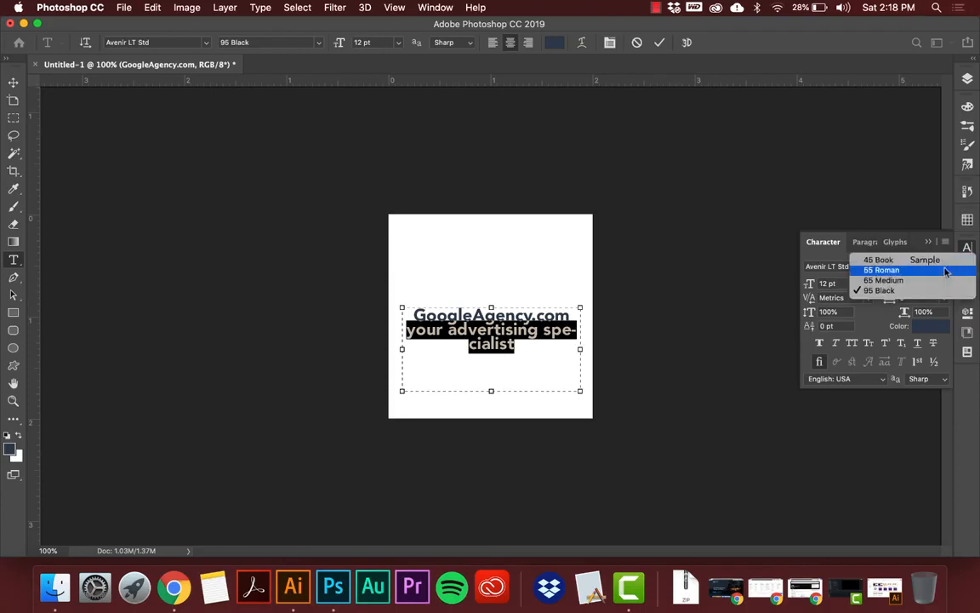
left_click(945, 271)
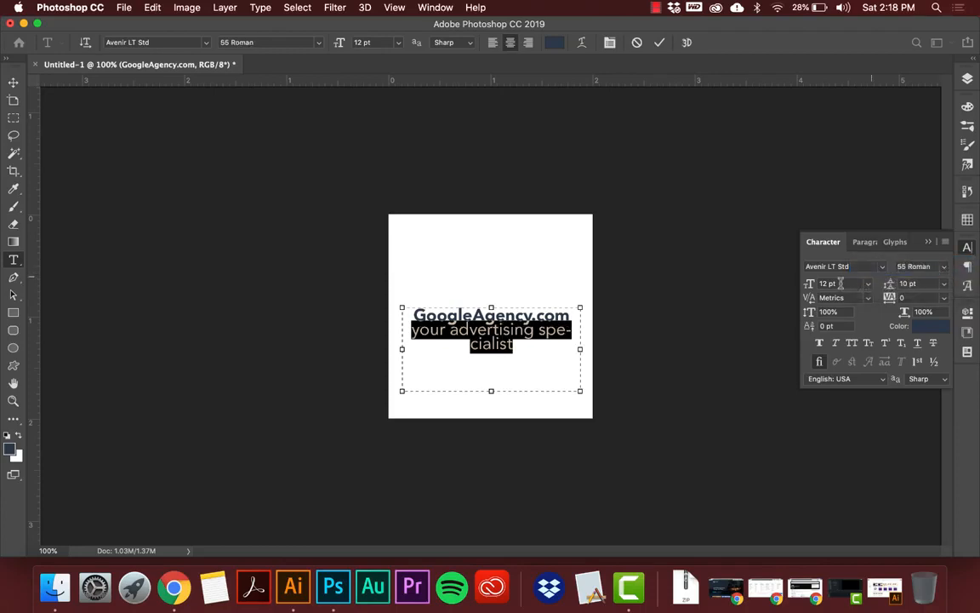
left_click(838, 284)
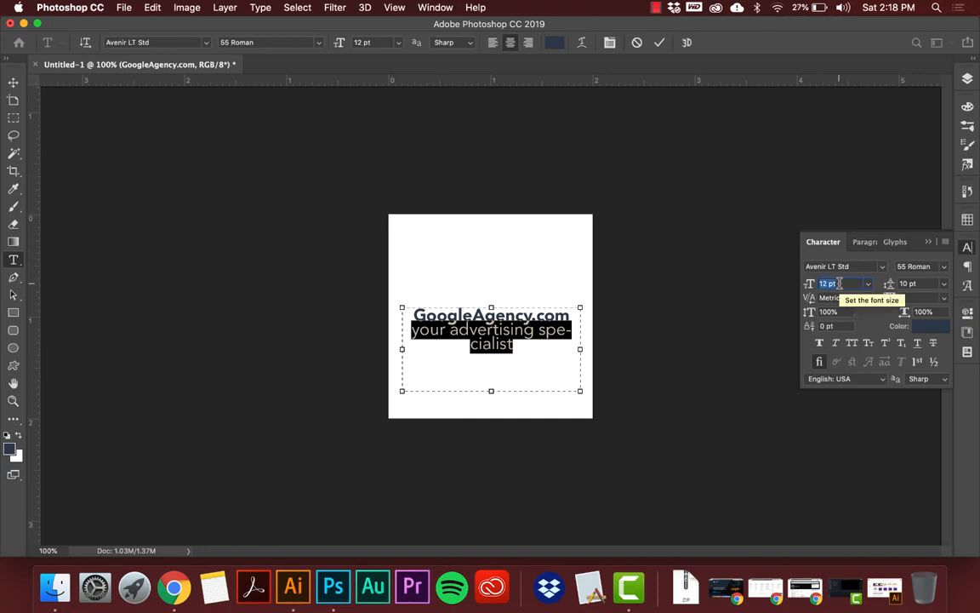
key("Down")
key("Down")
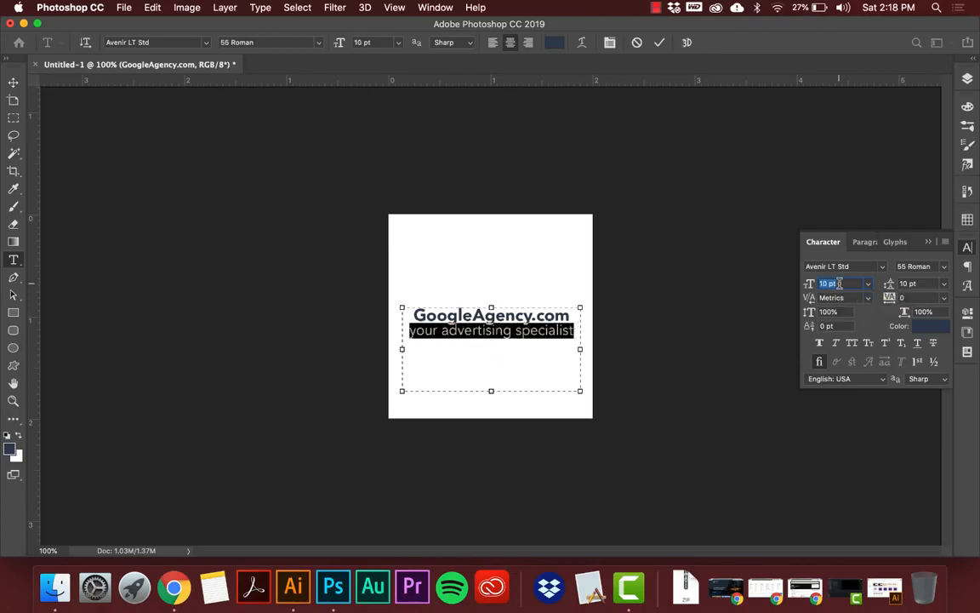
key("Down")
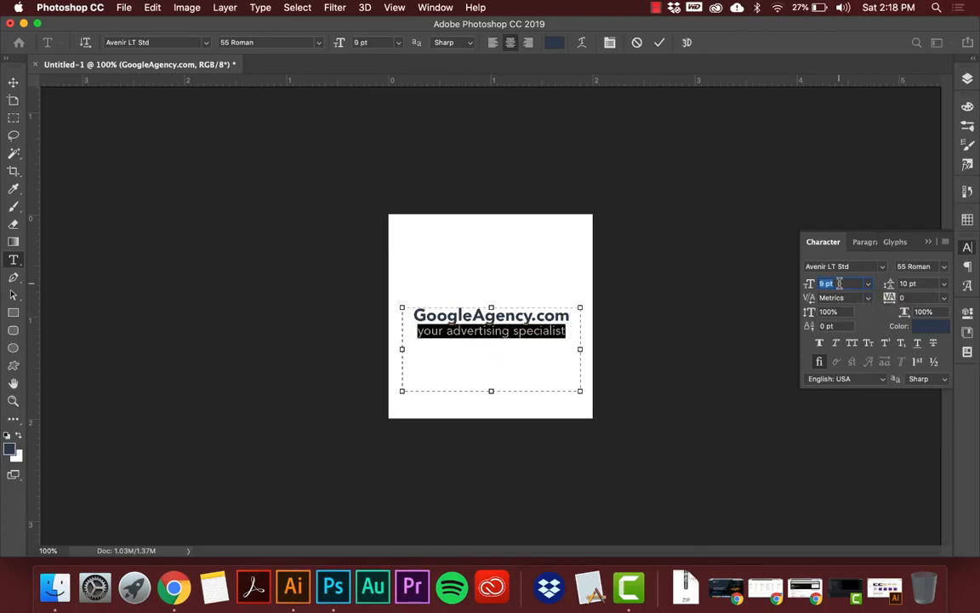
left_click(549, 331)
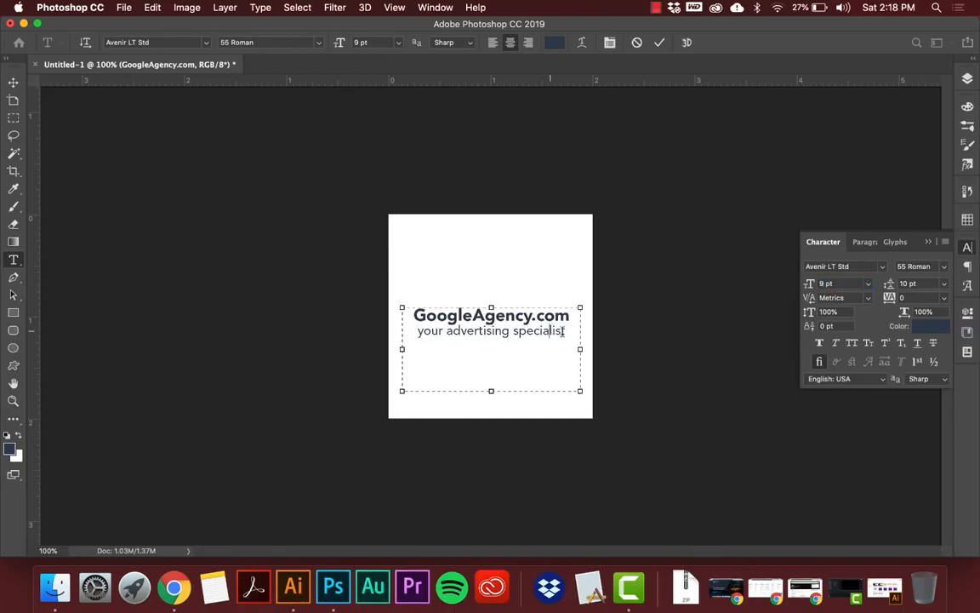
left_click(14, 97)
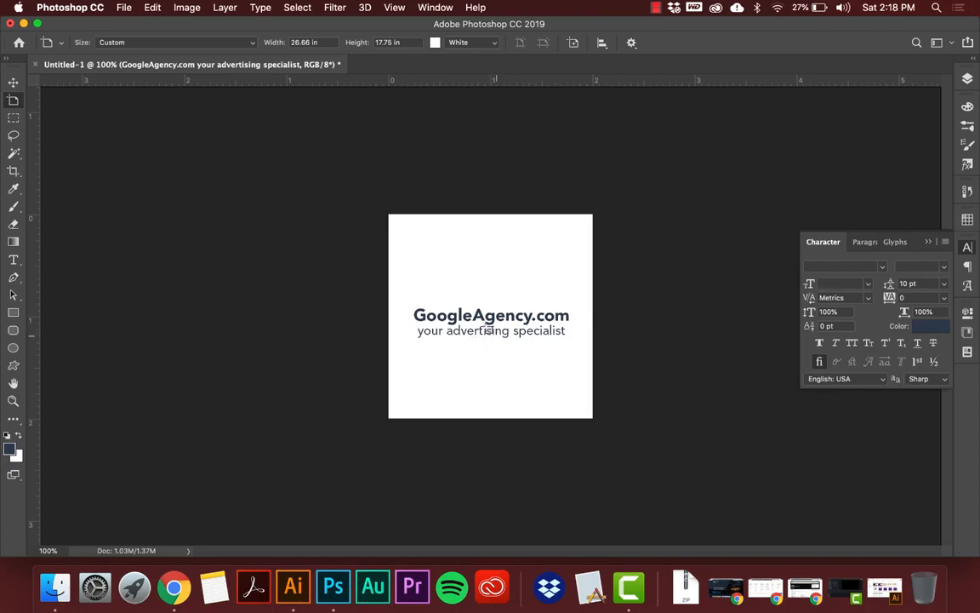
left_click(10, 80)
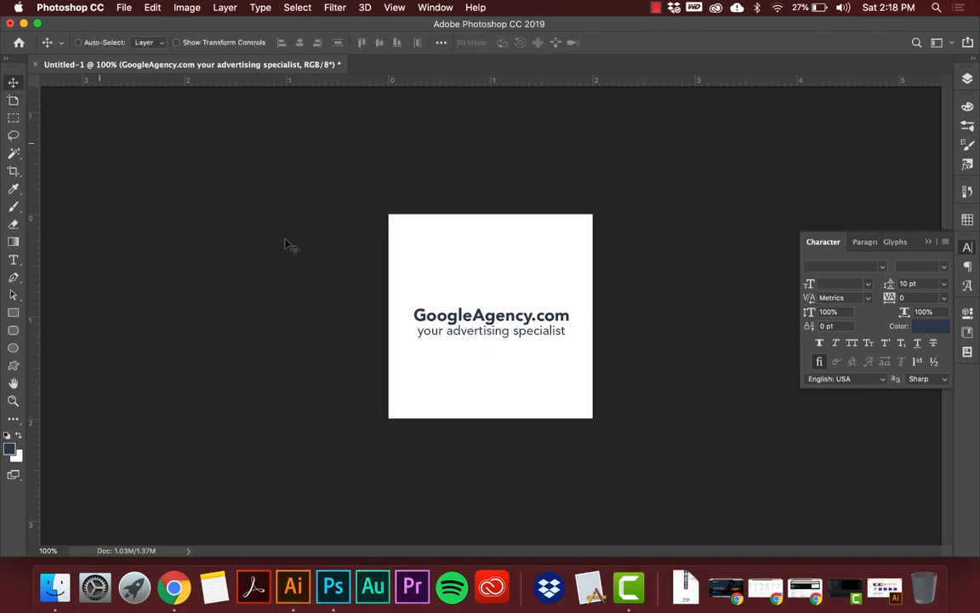
Set the leading of the tagline "your advertising specialist" to 12 pt.
key("t")
left_click(416, 331)
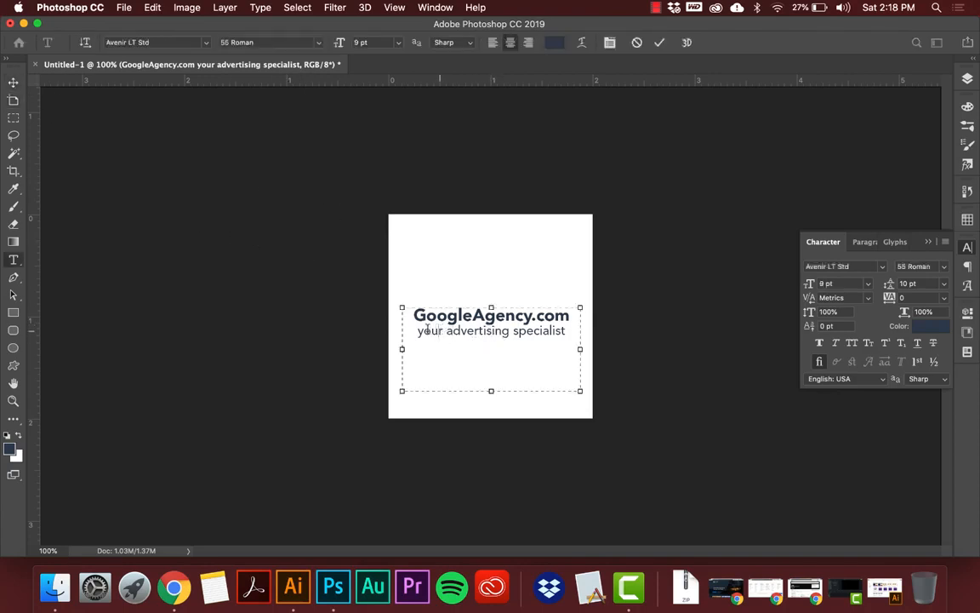
left_click_drag(416, 330, 566, 331)
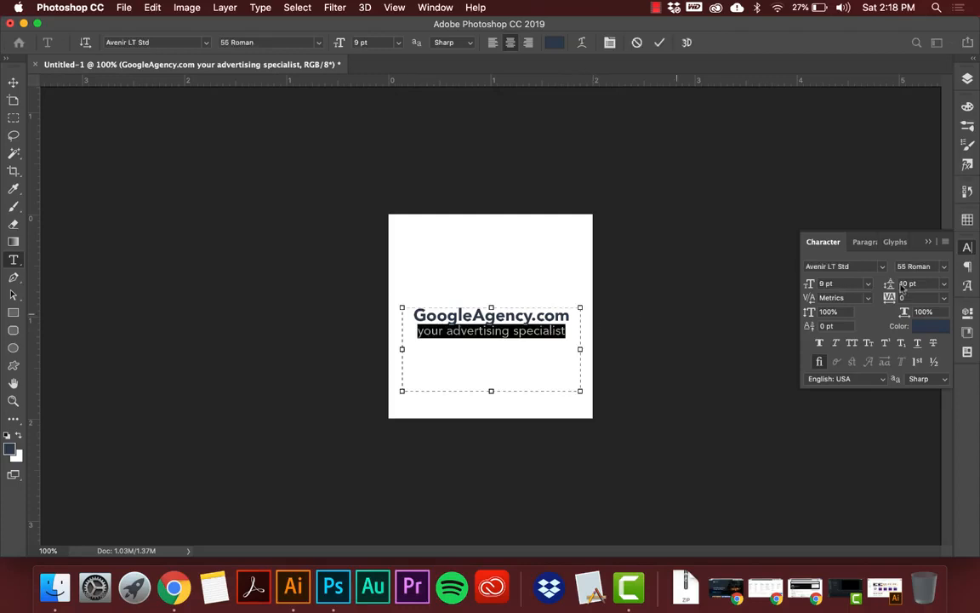
left_click(944, 284)
left_click(913, 282)
left_click(912, 284)
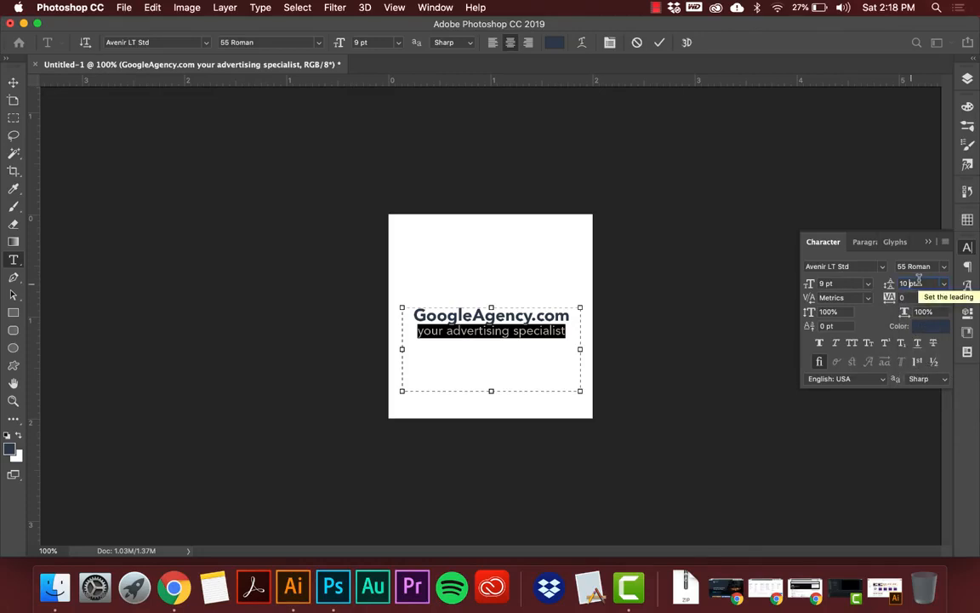
key("Up")
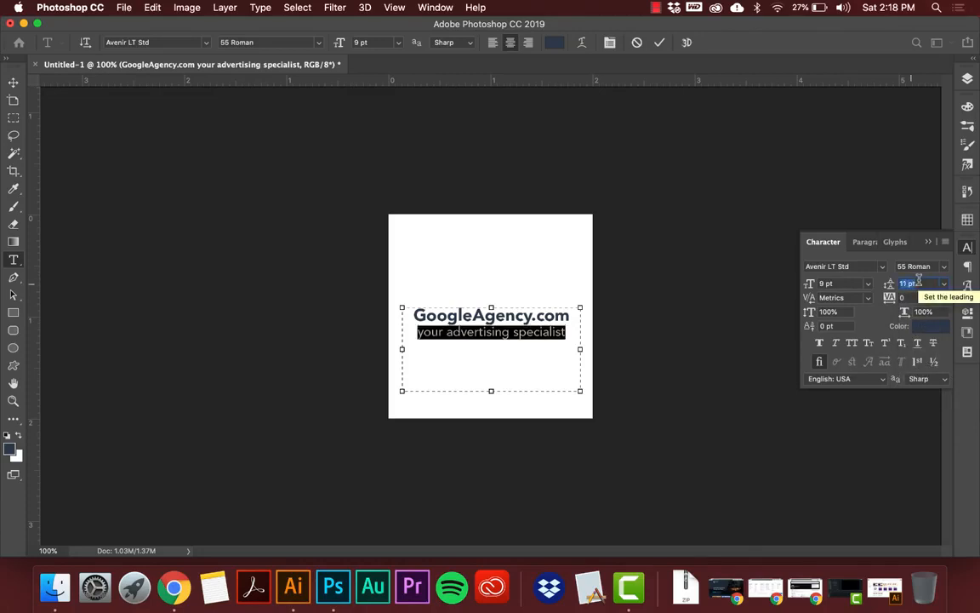
key("Up")
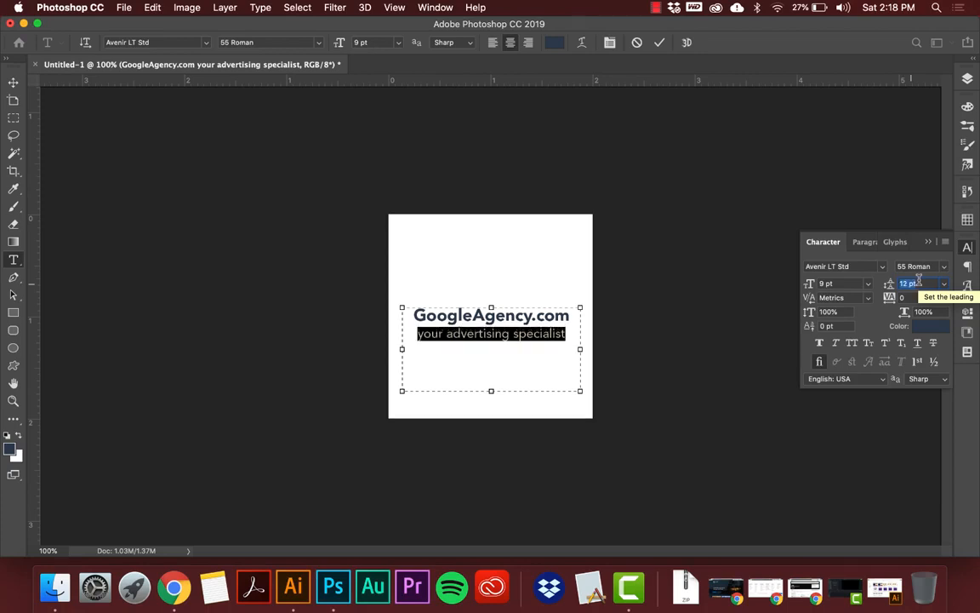
left_click(566, 332)
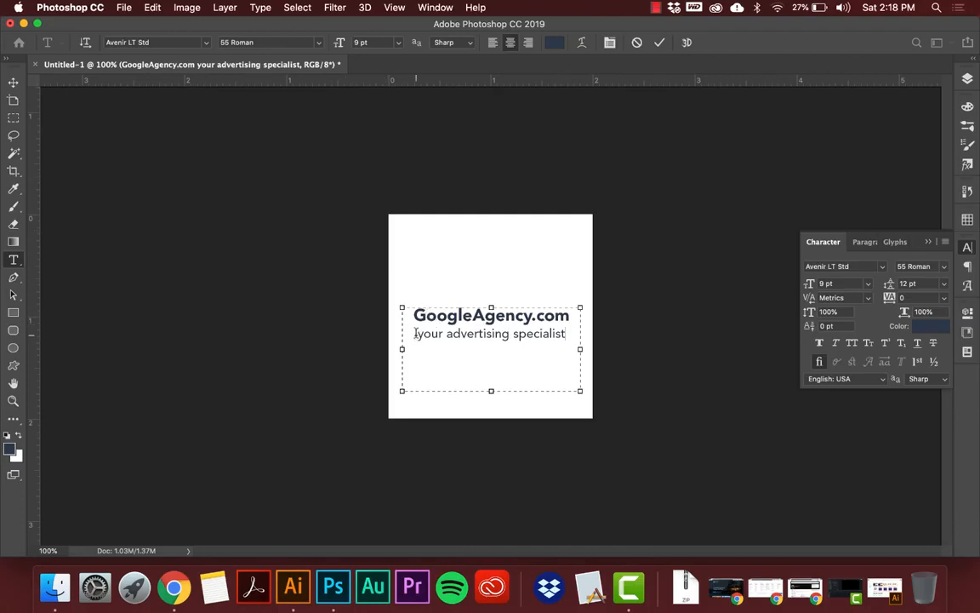
Try a kerning of 25 at the text cursor, and set the kerning of the whole tagline to 0.
left_click(869, 298)
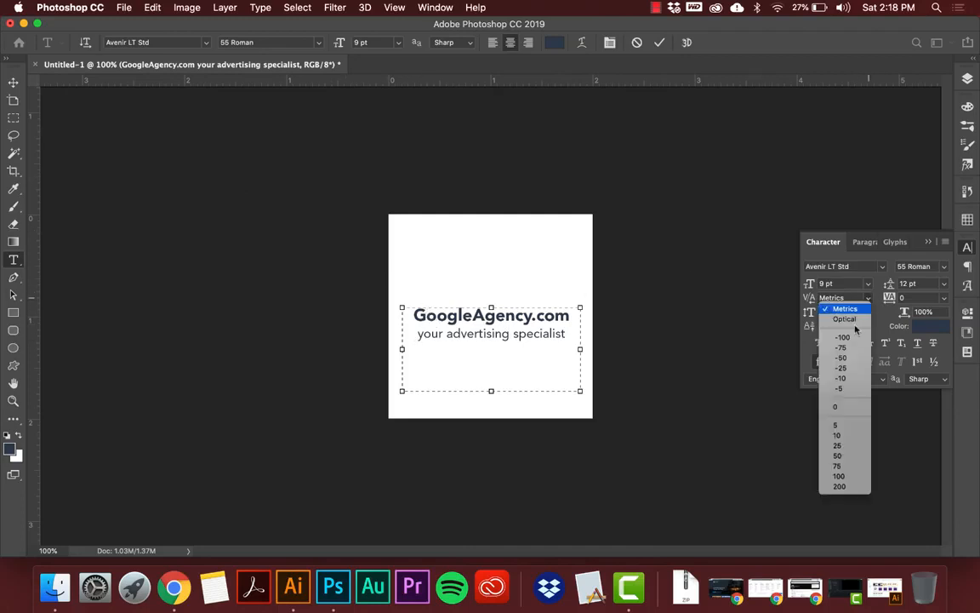
left_click(839, 447)
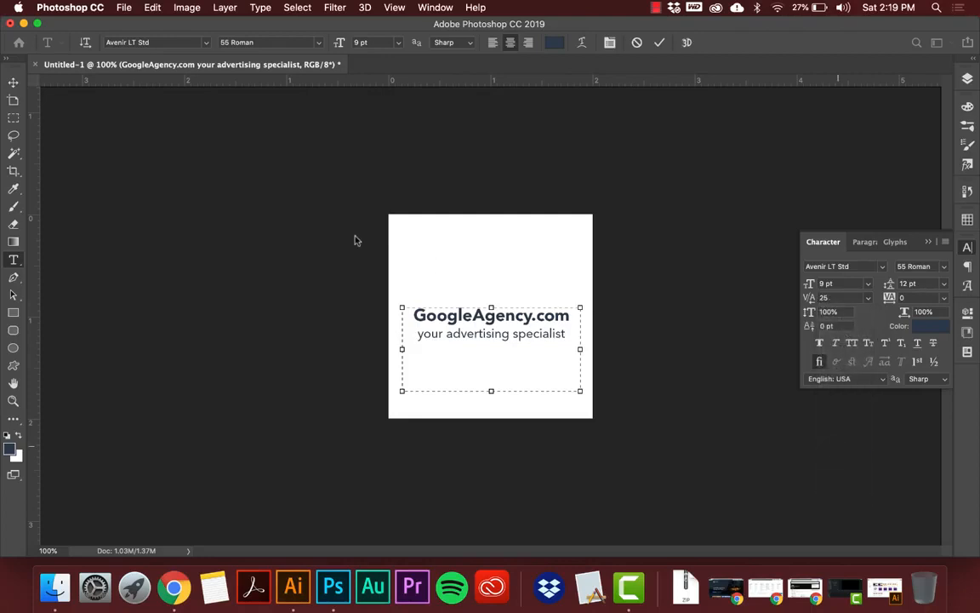
left_click(417, 330)
left_click_drag(417, 331, 566, 334)
left_click(869, 298)
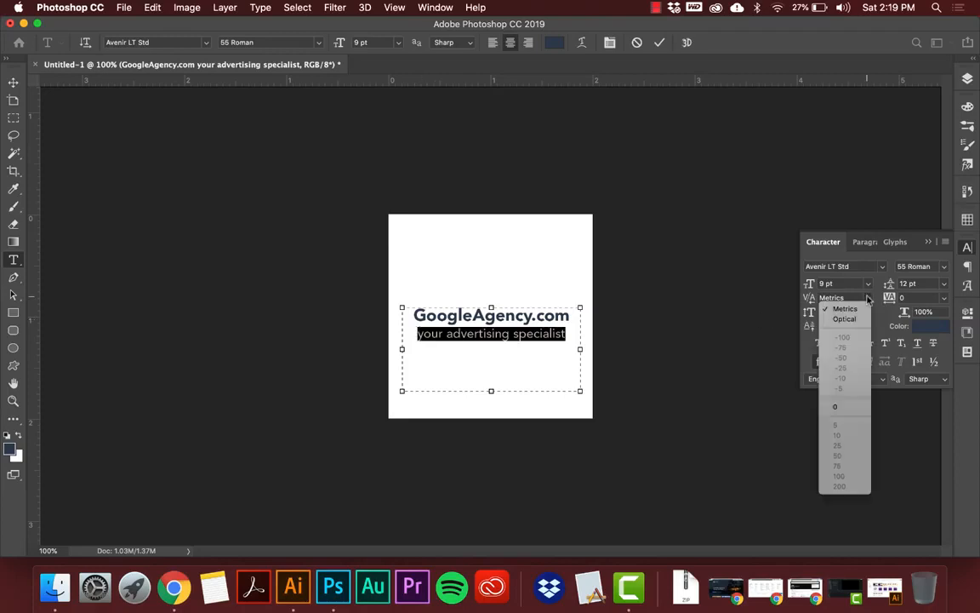
left_click(843, 406)
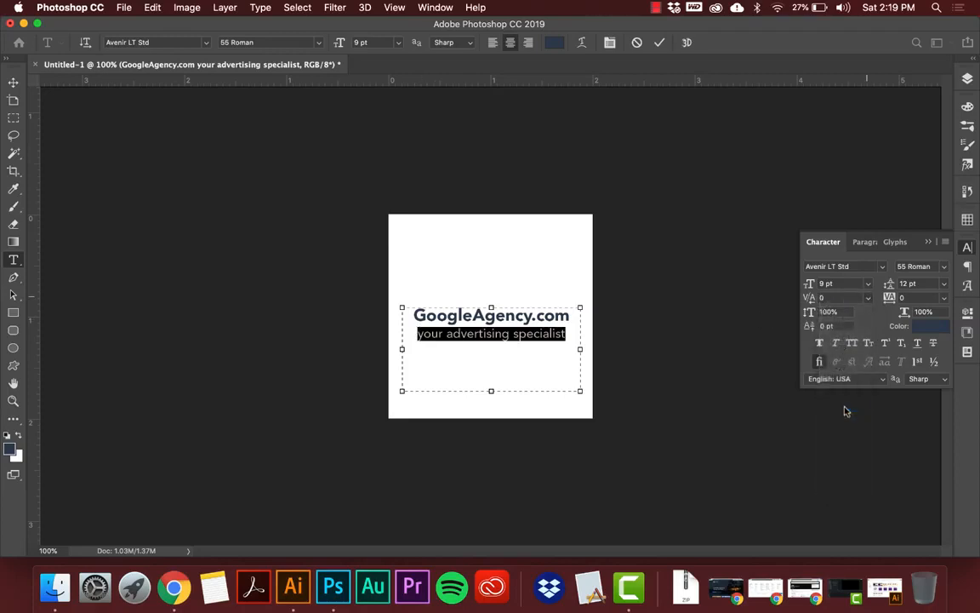
Widen the kerning between "advertising" and "specialist" in the tagline to at least 80.
left_click(869, 298)
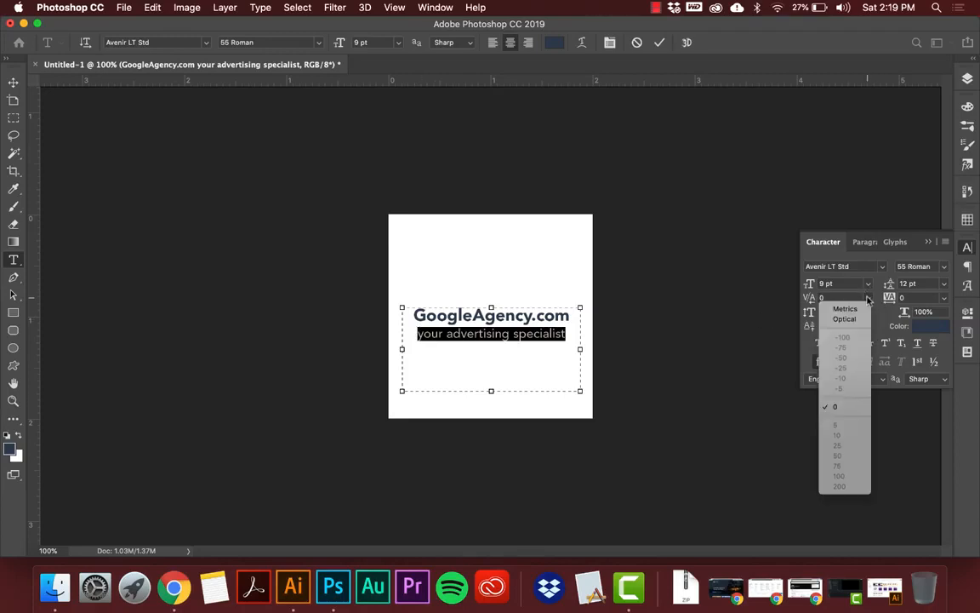
left_click(530, 334)
left_click(529, 335)
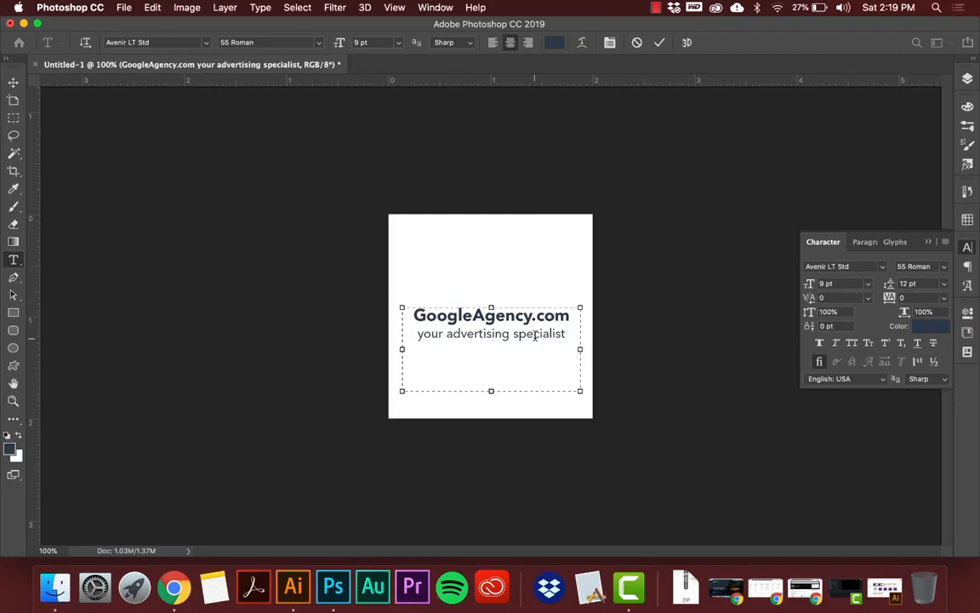
key("alt+Left")
left_click(513, 332)
key("alt+Right")
key("alt+Right")
key("alt+Right")
key("alt+Right")
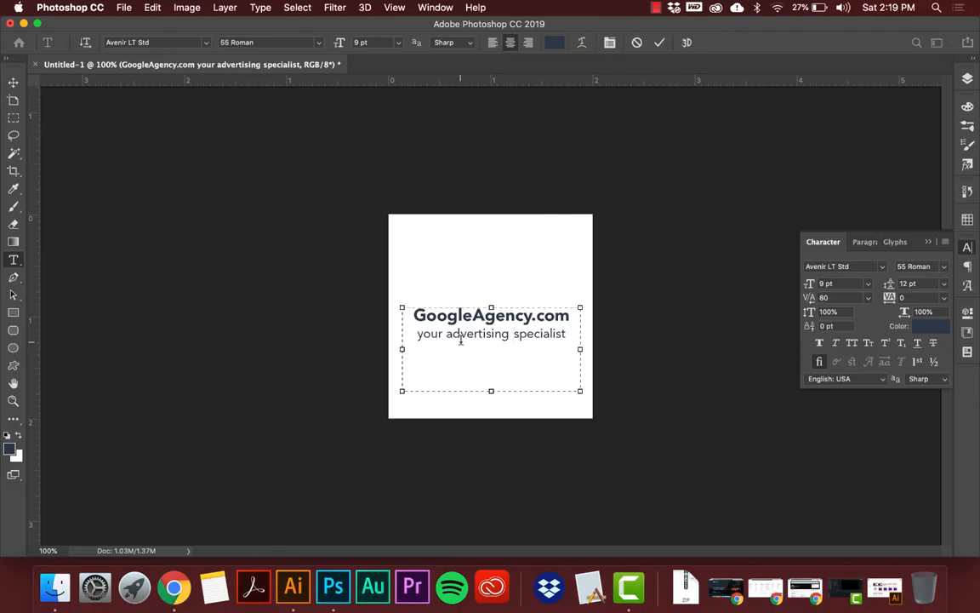
Widen the kerning between "your" and "advertising" in the tagline to 100.
key("alt+Right")
left_click(444, 333)
key("alt+Right")
key("alt+Right")
key("alt+Right")
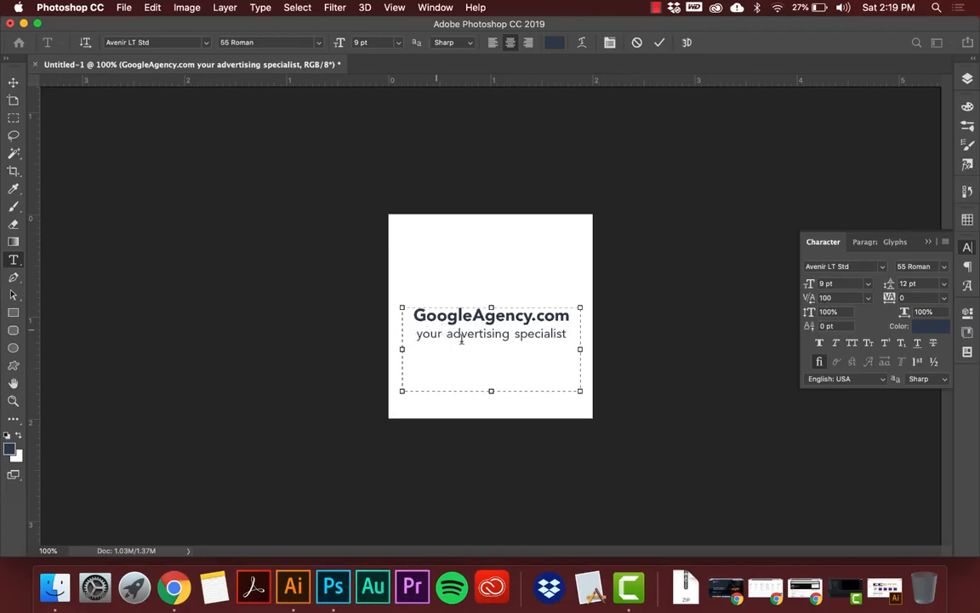
left_click(512, 333)
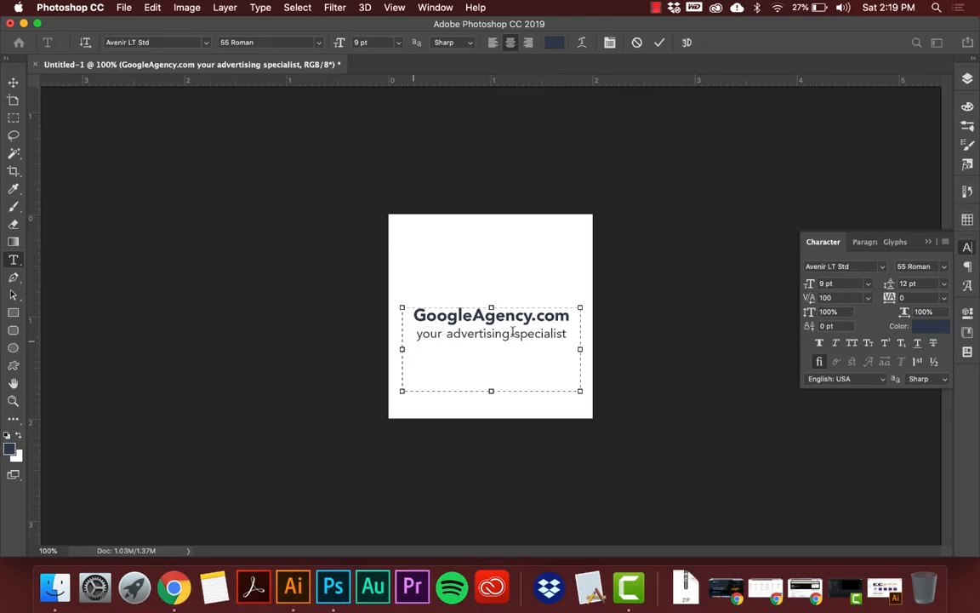
left_click(453, 331)
left_click_drag(417, 336, 522, 339)
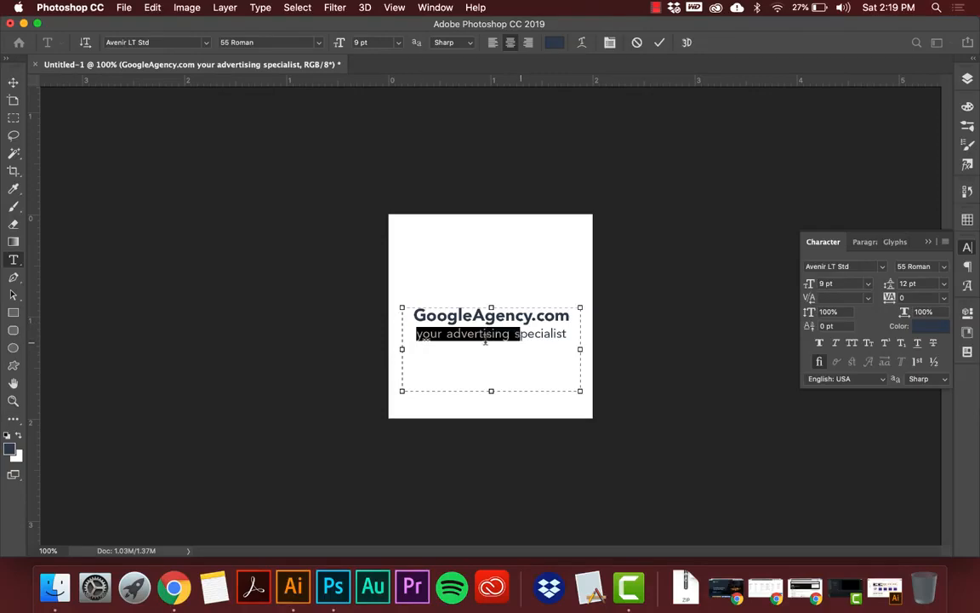
left_click(484, 337)
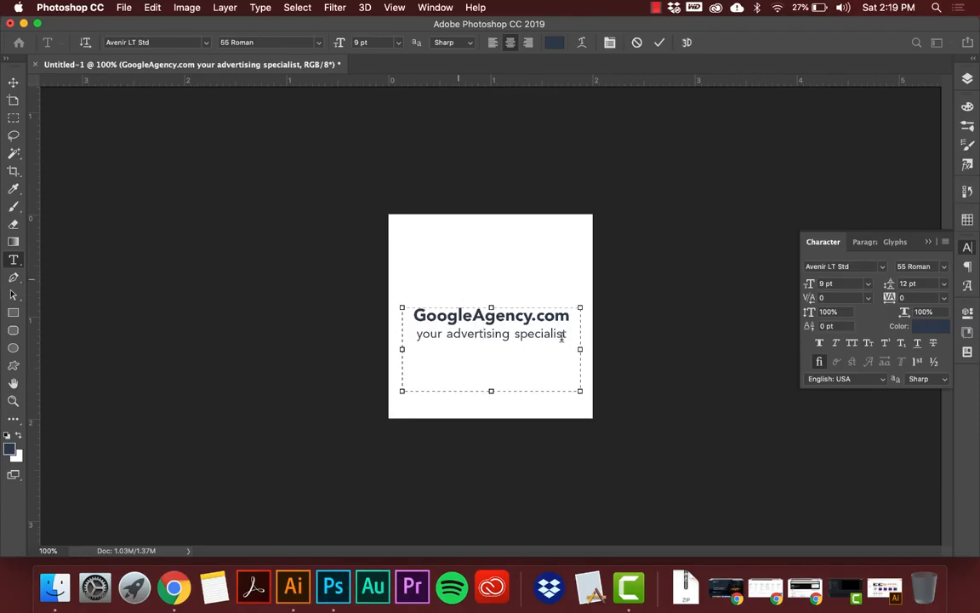
Select the whole tagline and set its tracking to 200 after trying 100.
left_click_drag(566, 335, 405, 336)
left_click_drag(401, 334, 400, 335)
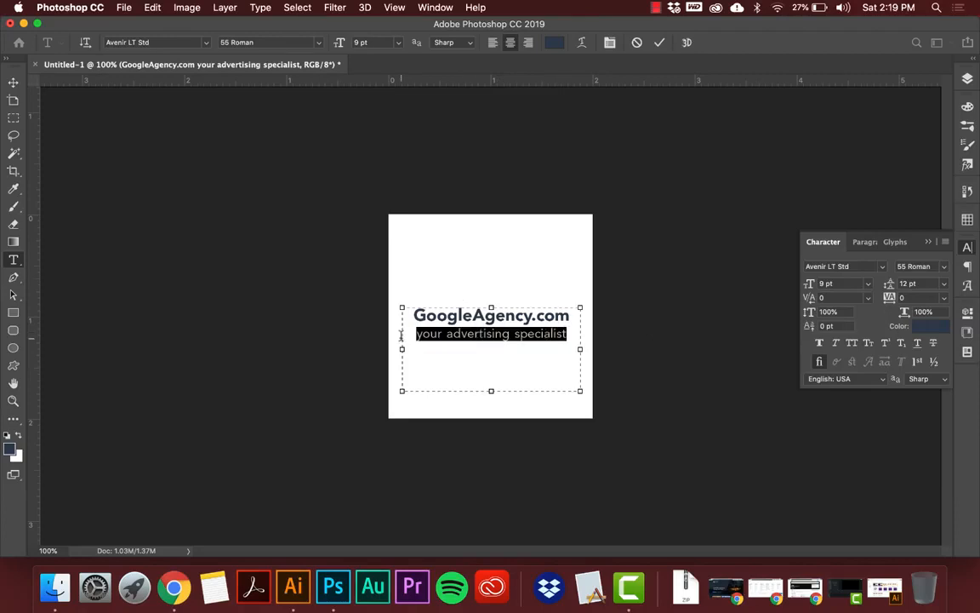
left_click(943, 299)
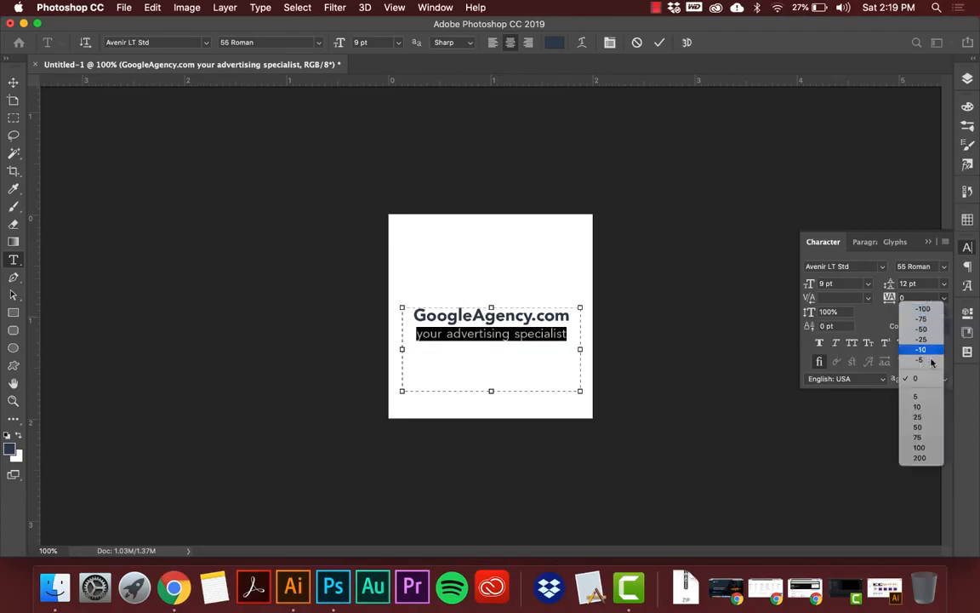
left_click(925, 449)
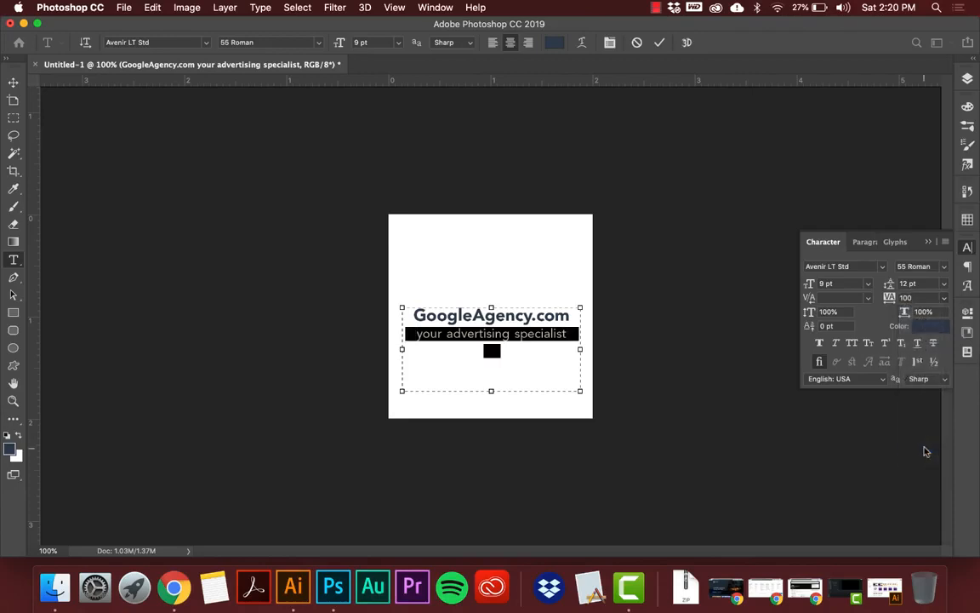
left_click(944, 297)
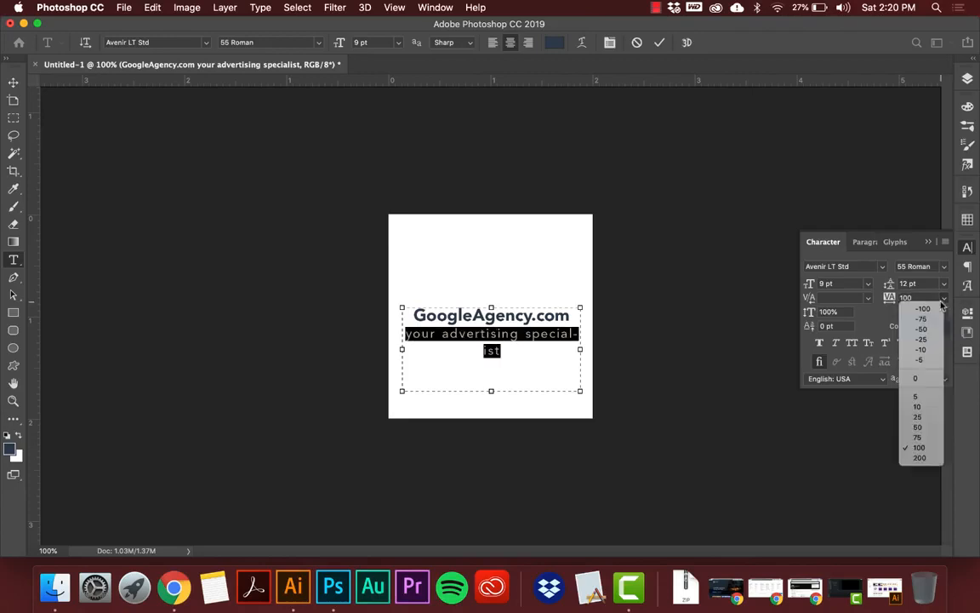
left_click(919, 458)
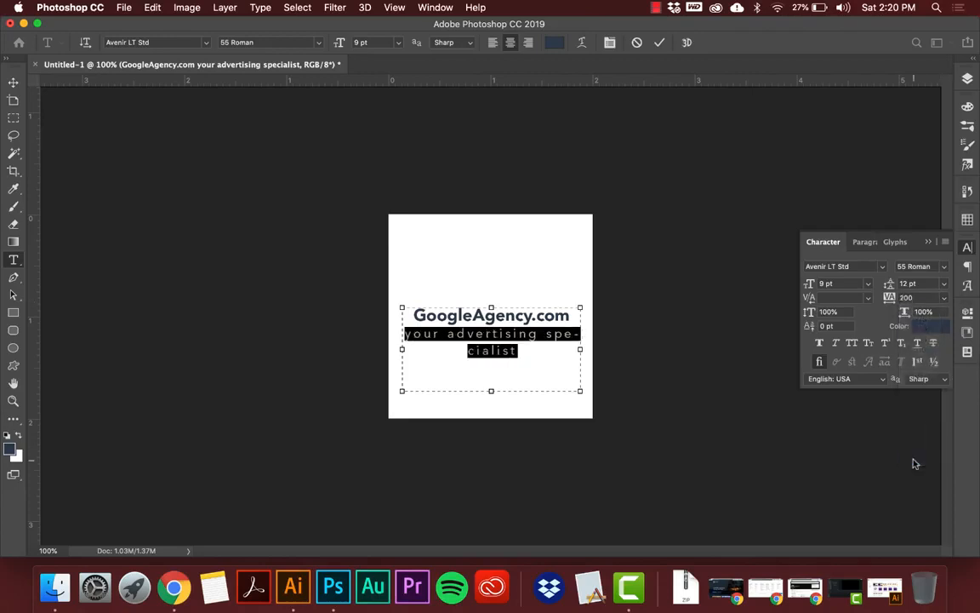
Reduce the font size of the tagline to 6 pt and finish editing the text.
left_click(829, 282)
key("Down")
key("Down")
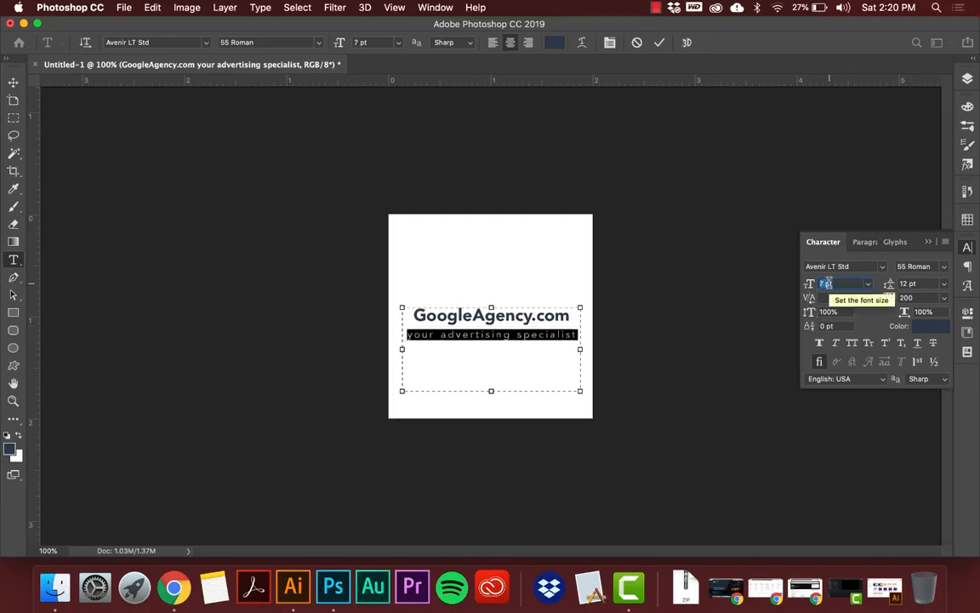
key("Down")
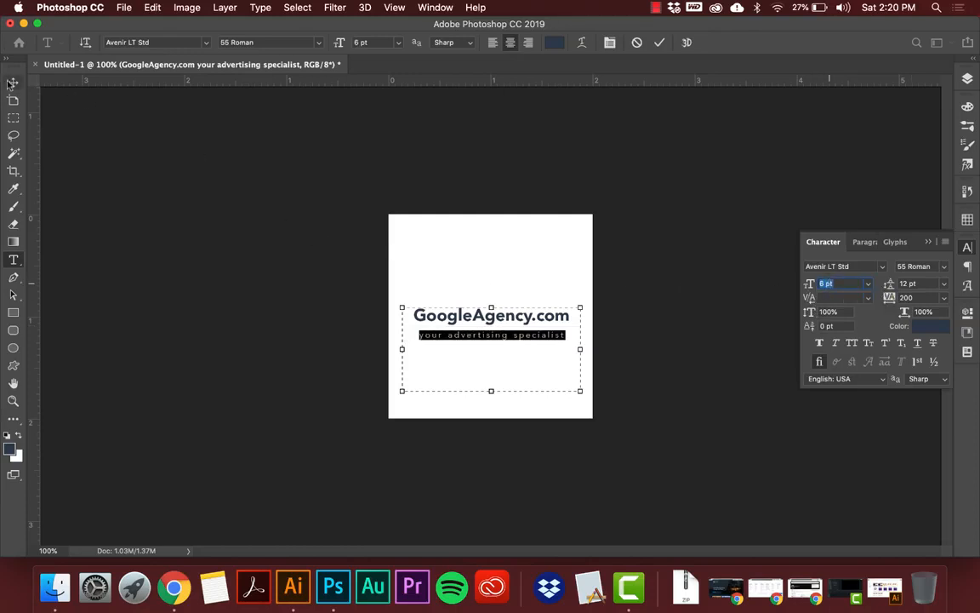
left_click(13, 82)
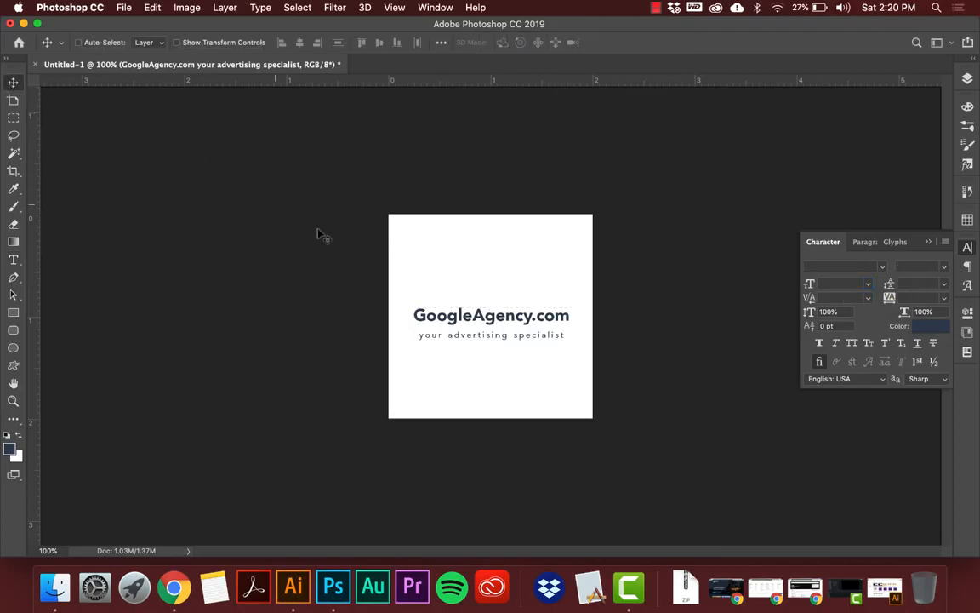
Apply All Caps to the whole tagline "your advertising specialist".
key("t")
left_click(422, 334)
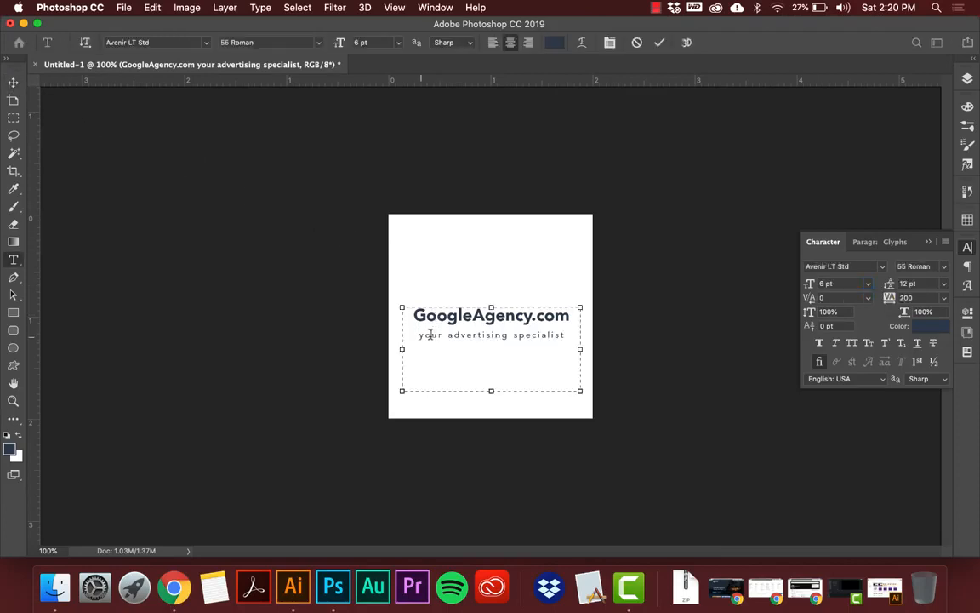
left_click_drag(422, 334, 613, 329)
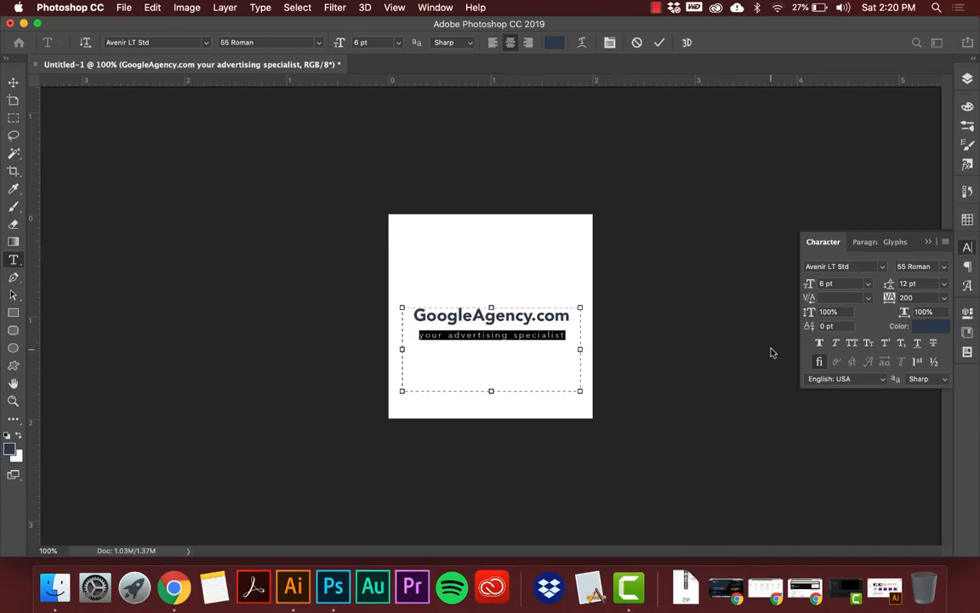
left_click(853, 344)
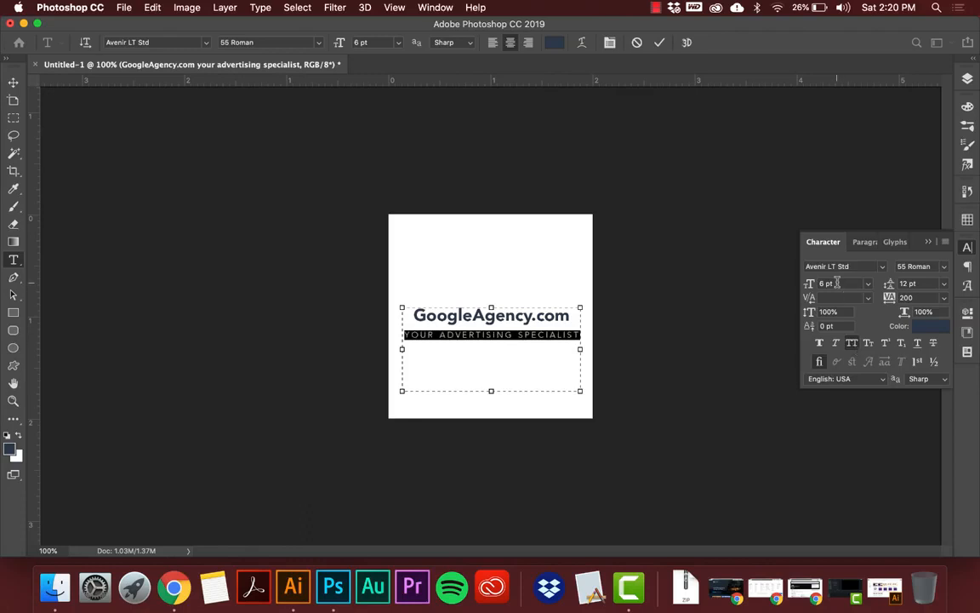
Set the tracking of the all-caps tagline to 150.
left_click(943, 297)
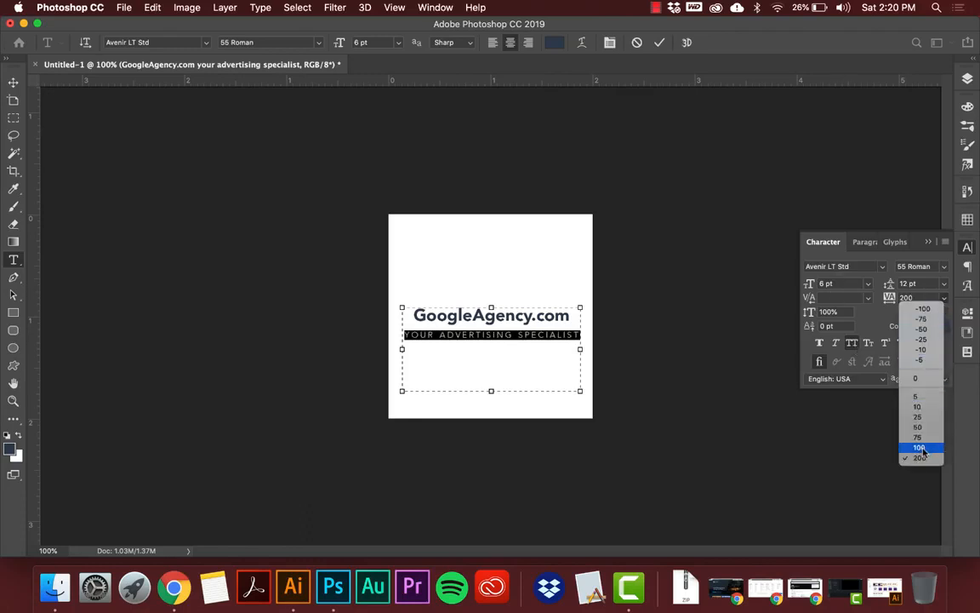
left_click(884, 311)
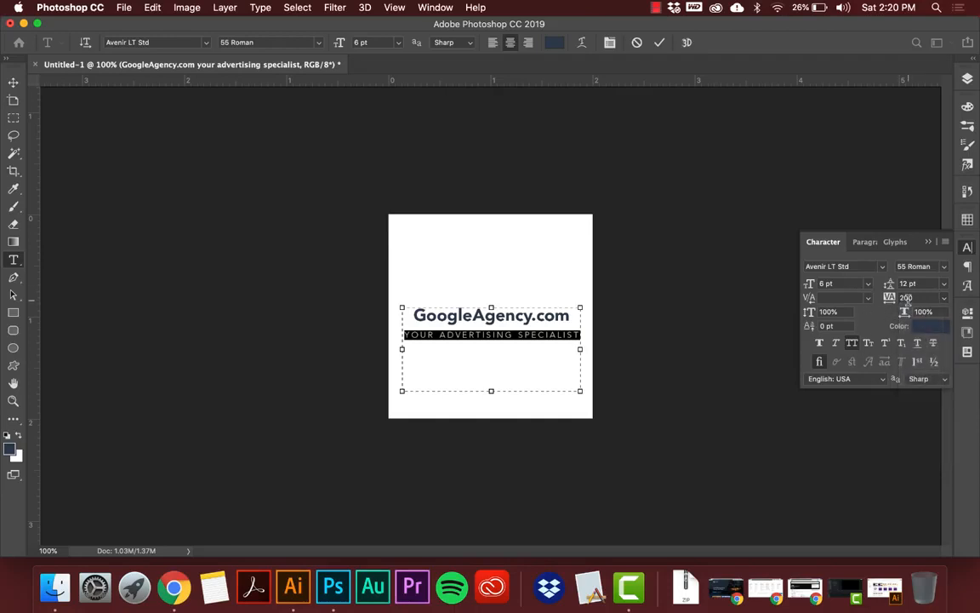
double_click(907, 298)
type("150")
key("Return")
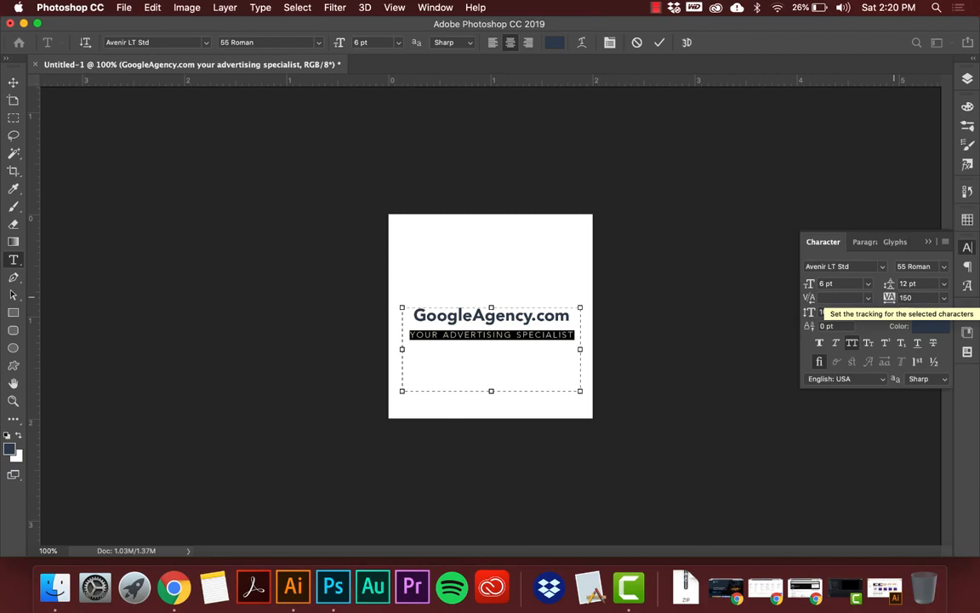
Try a tracking of -50 on the tagline and attempt to undo it.
left_click(894, 300)
type("50")
key("Return")
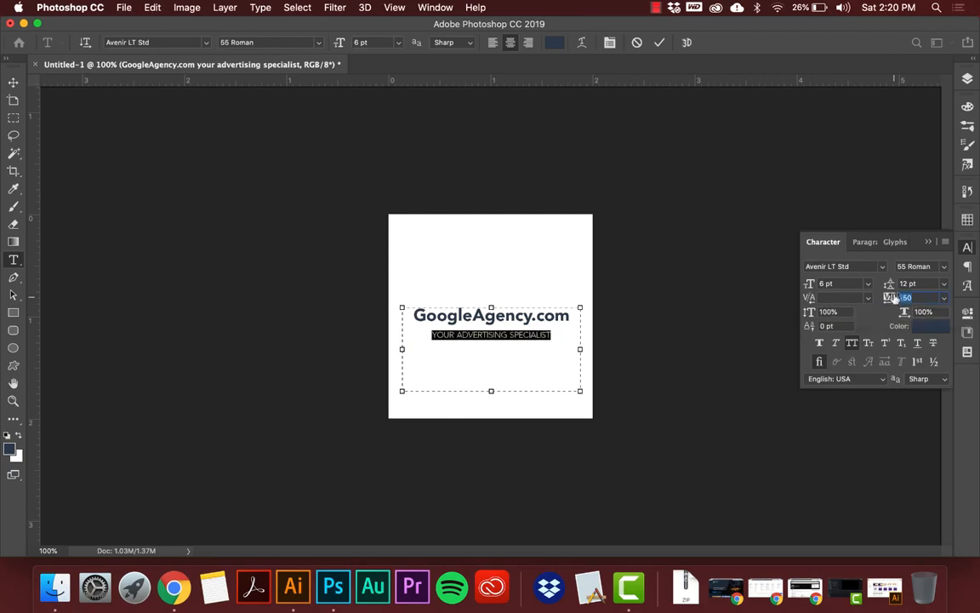
key("super+z")
key("super+z")
Set the tracking of the tagline to 100 after trying 120.
left_click(929, 297)
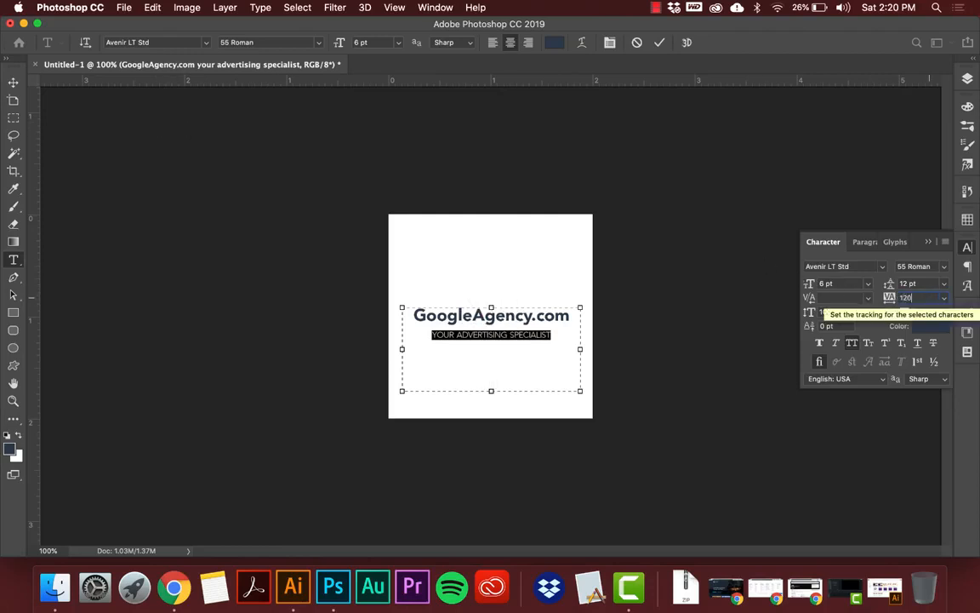
type("120")
key("Return")
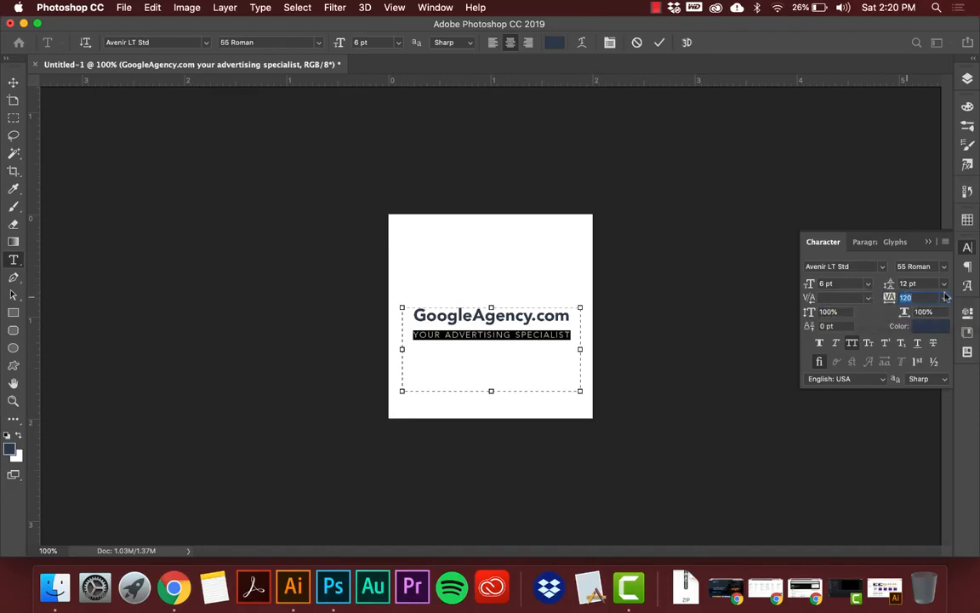
left_click(943, 297)
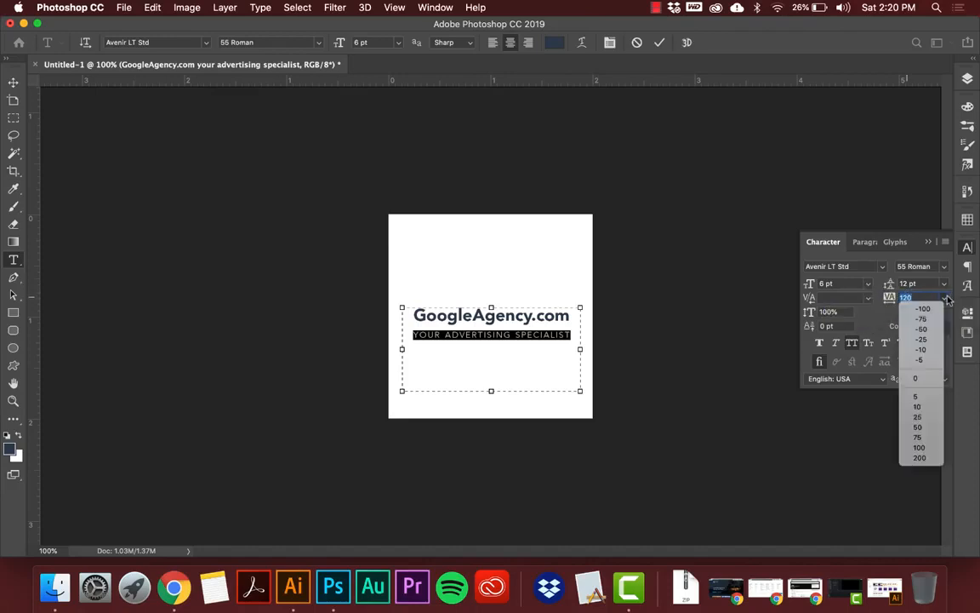
left_click(919, 448)
Select the whole tagline, try Faux Italic on it and remove it again.
left_click(511, 335)
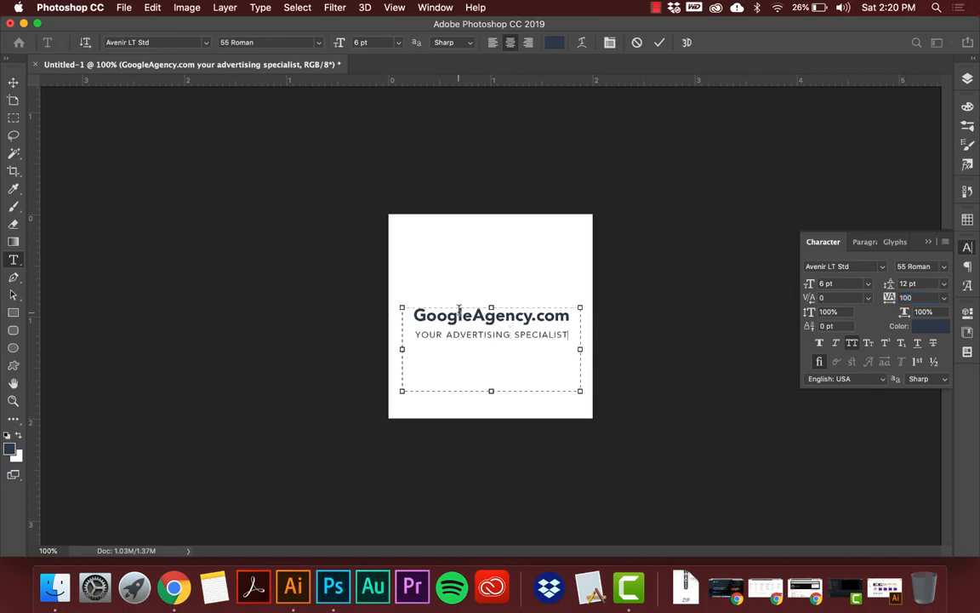
key("shift+Up")
key("shift+Right")
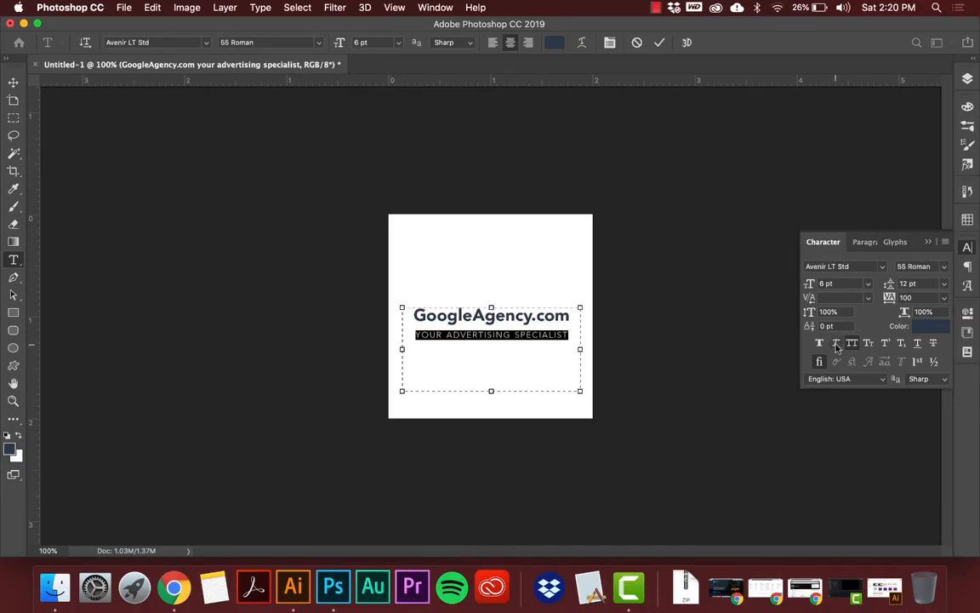
left_click(837, 344)
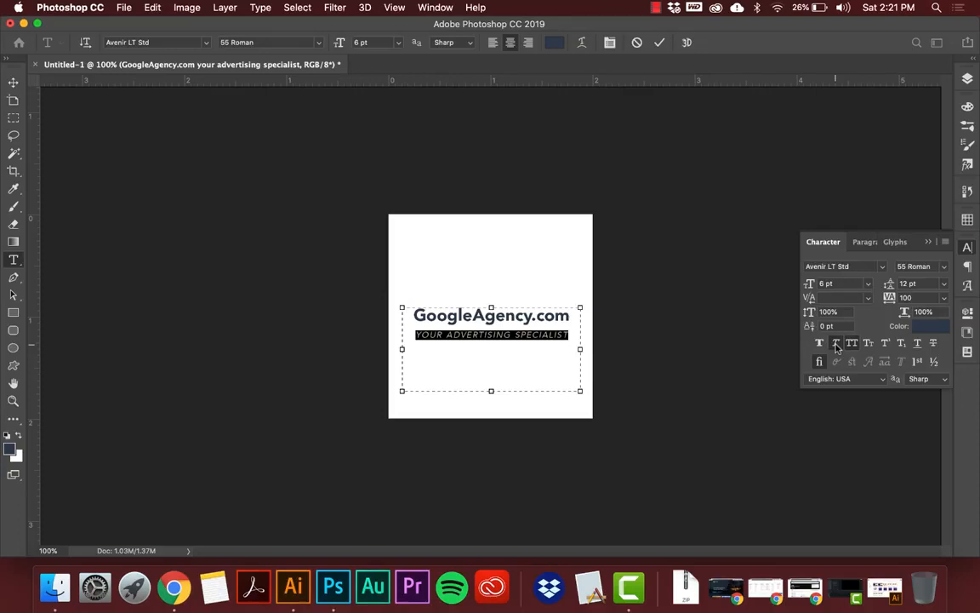
left_click(837, 344)
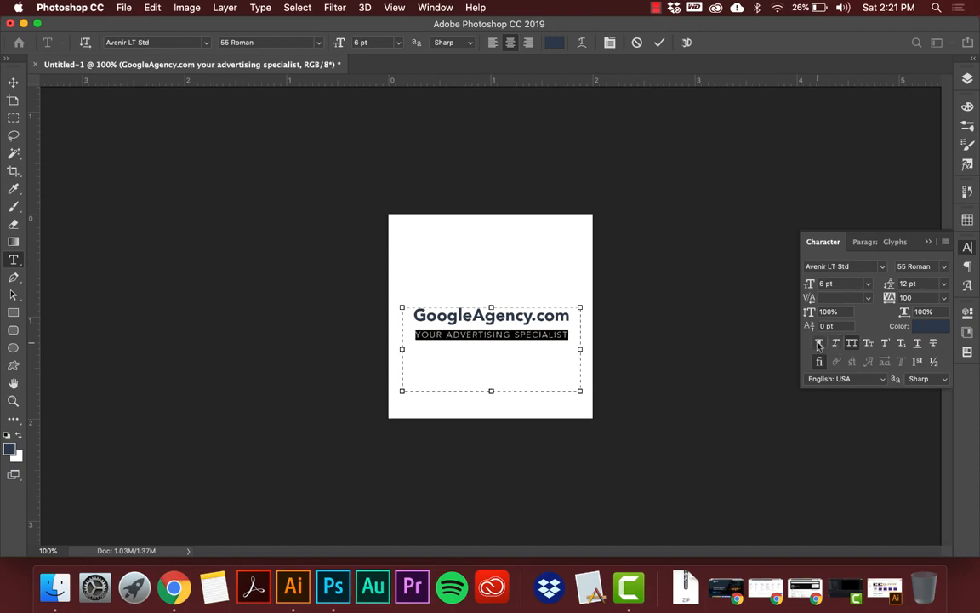
Try Faux Bold on the tagline, view the font's available styles, remove the Faux Bold and deselect the text.
left_click(819, 344)
left_click(819, 344)
left_click(950, 268)
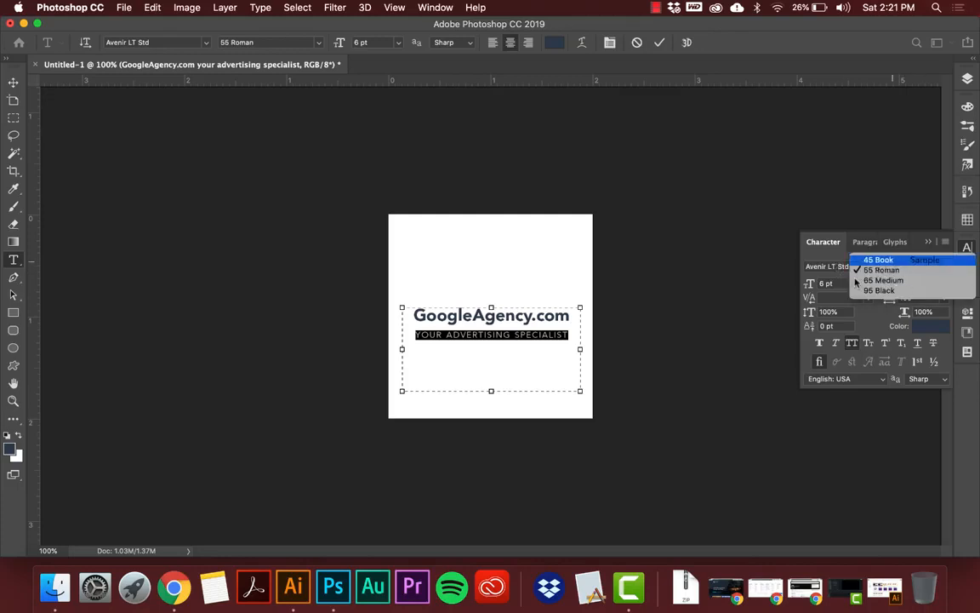
left_click(819, 342)
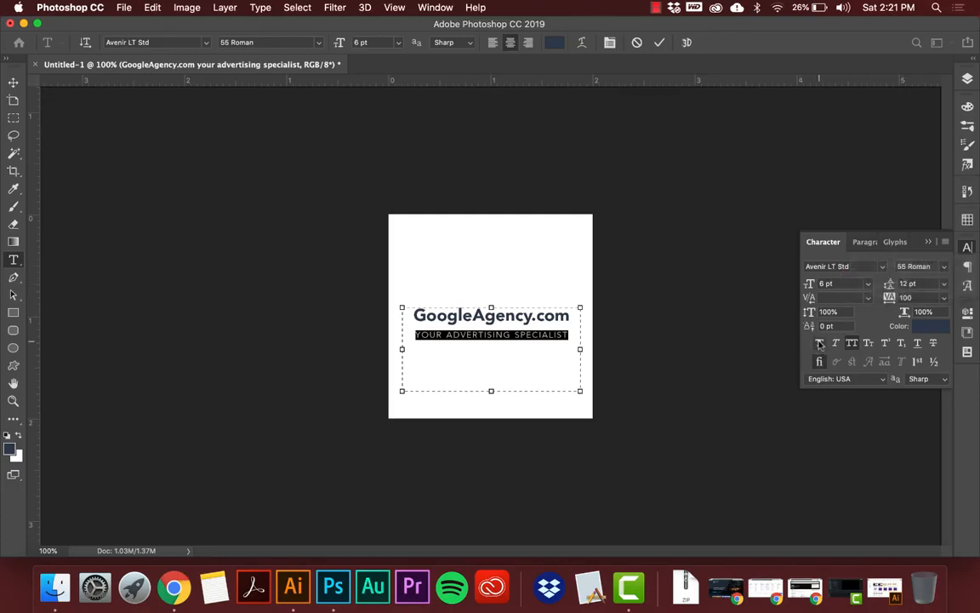
left_click(818, 344)
left_click(450, 334)
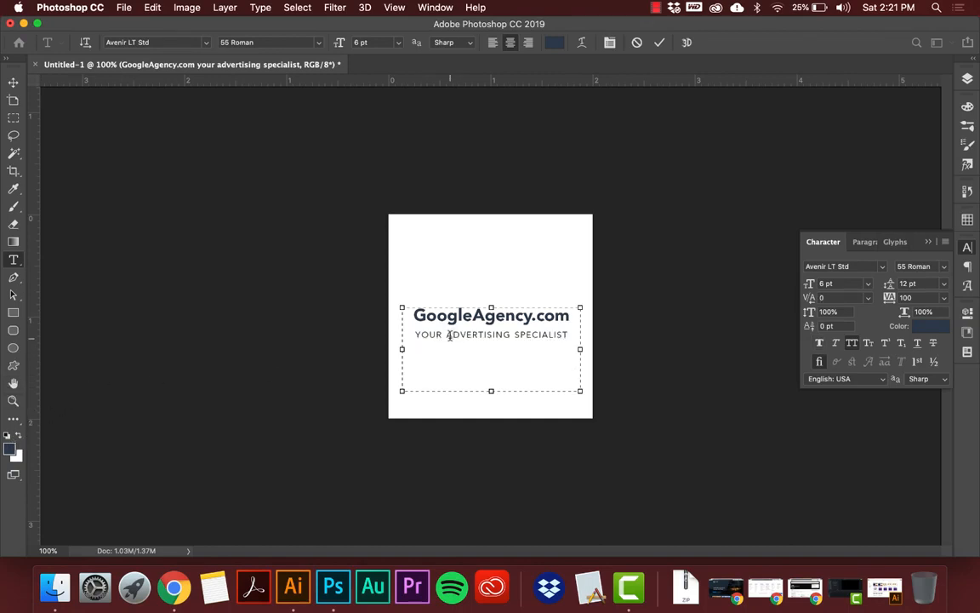
Select the whole tagline, tighten its leading to 9 pt and commit the text edit.
left_click_drag(414, 334, 582, 338)
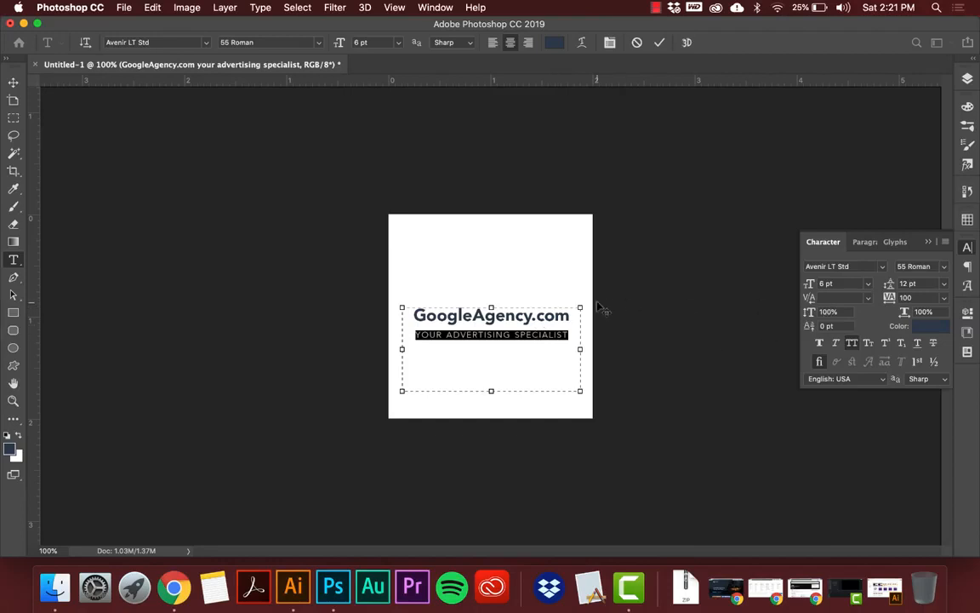
key("alt+Up")
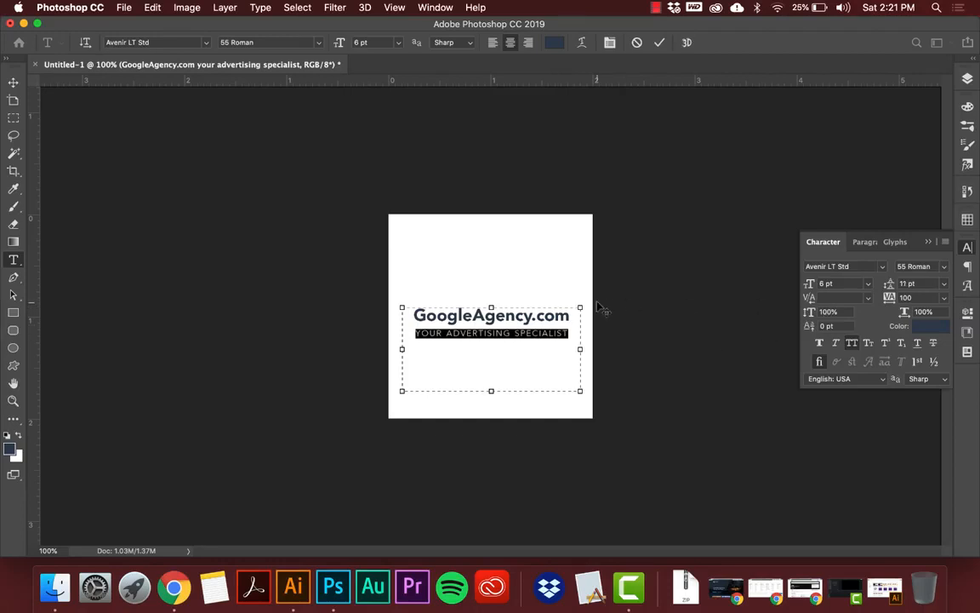
key("alt+Up")
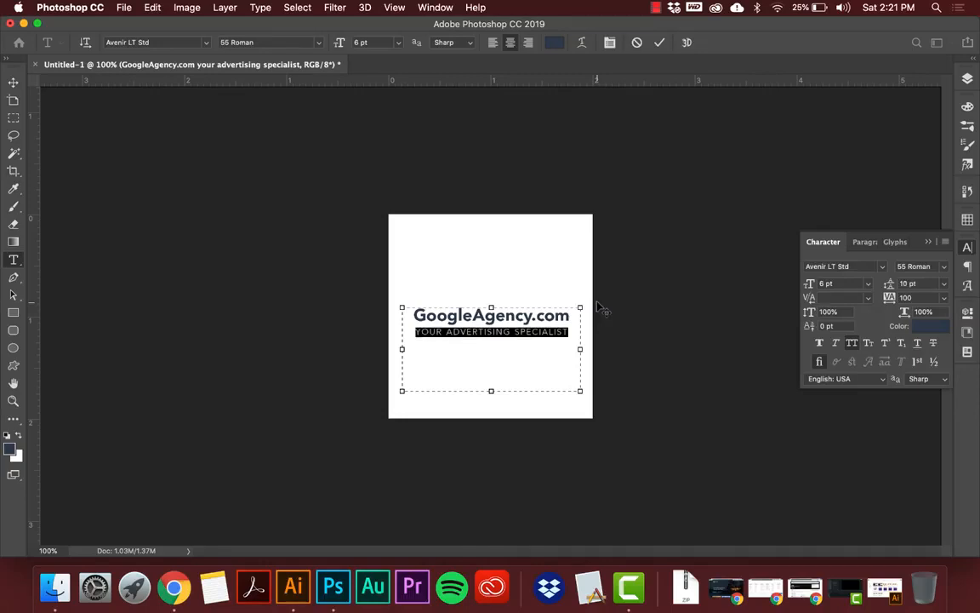
key("alt+Up")
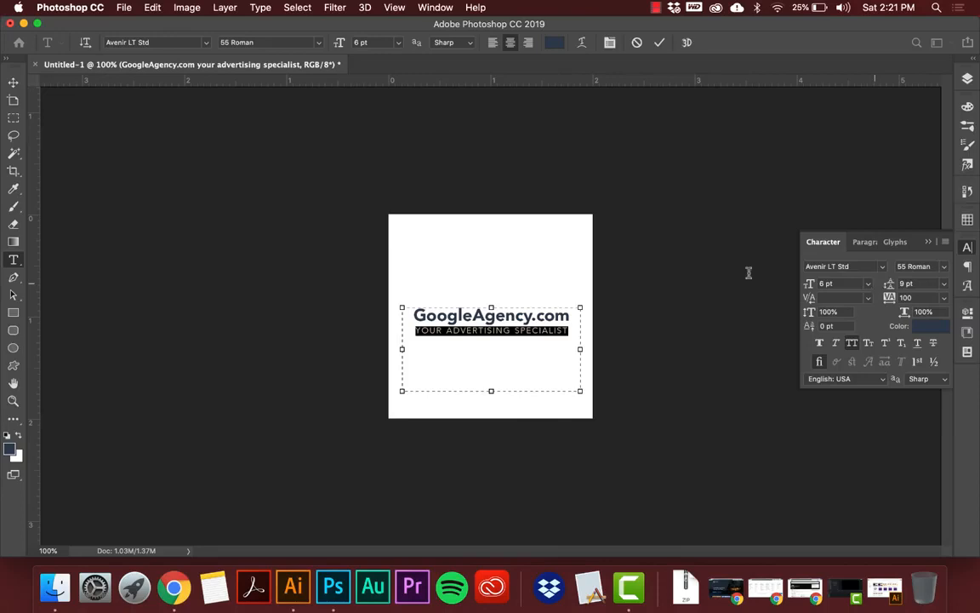
left_click(485, 317)
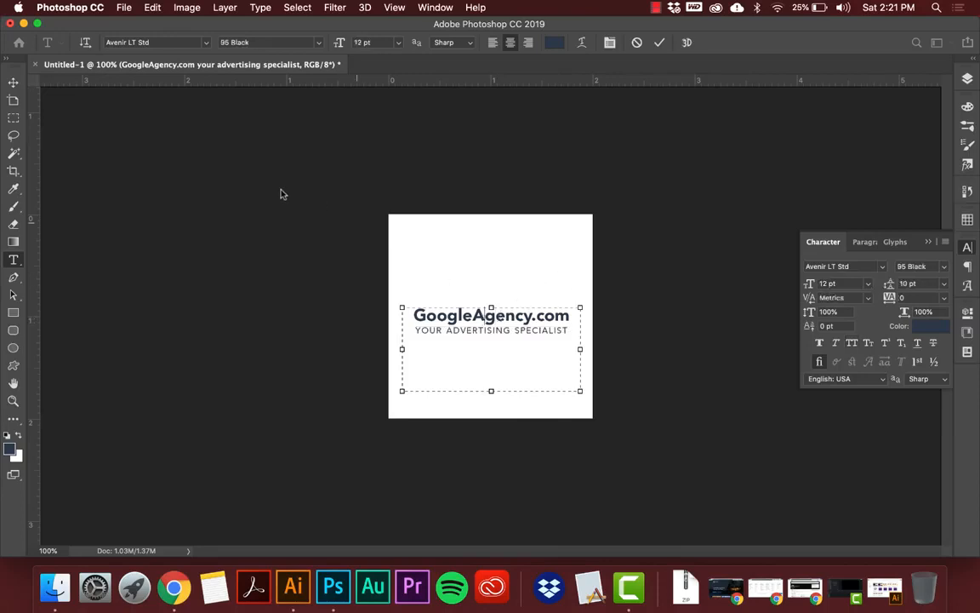
left_click(13, 82)
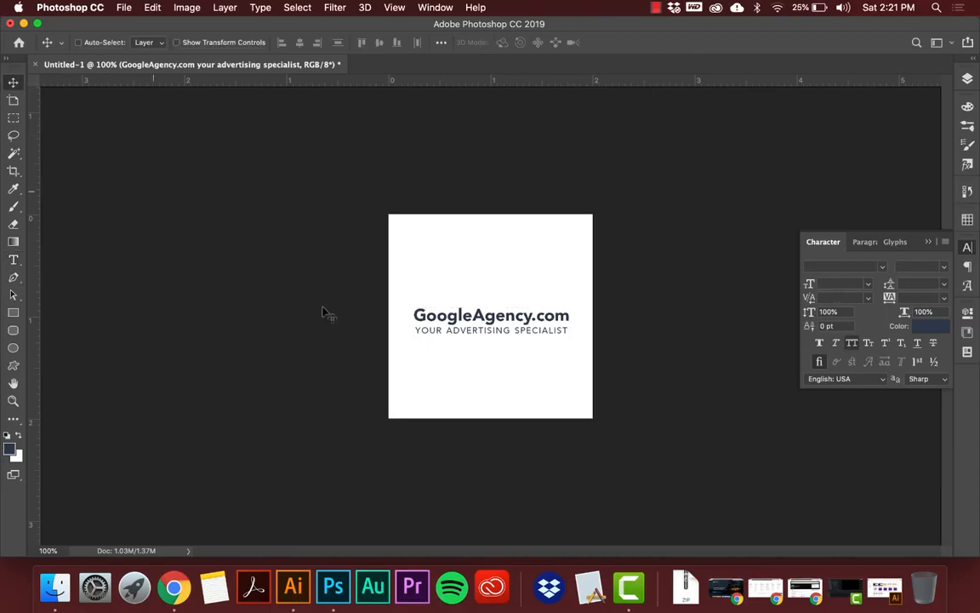
Add an S to the end of the tagline so it reads "YOUR ADVERTISING SPECIALISTS".
key("t")
left_click(563, 328)
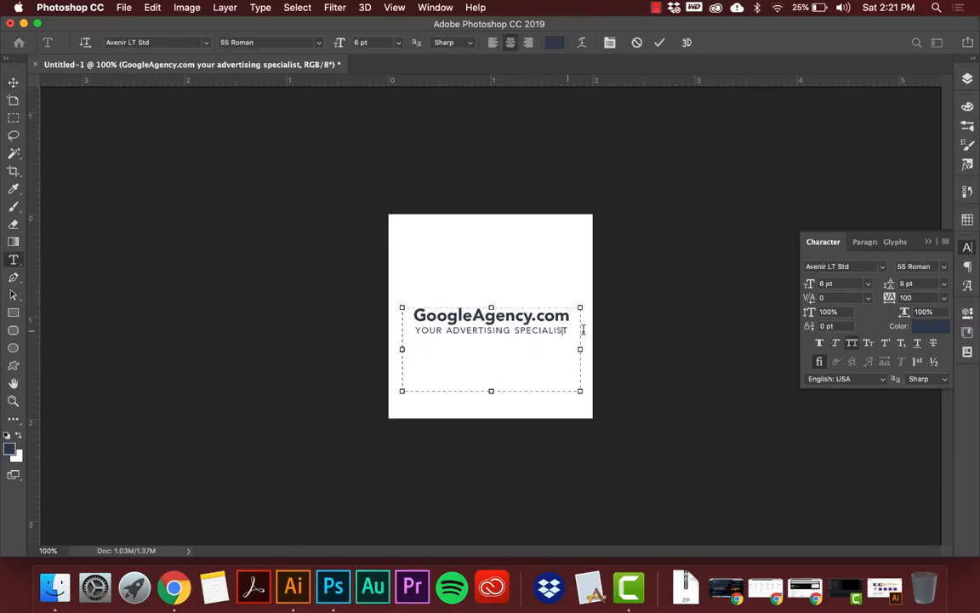
type("S")
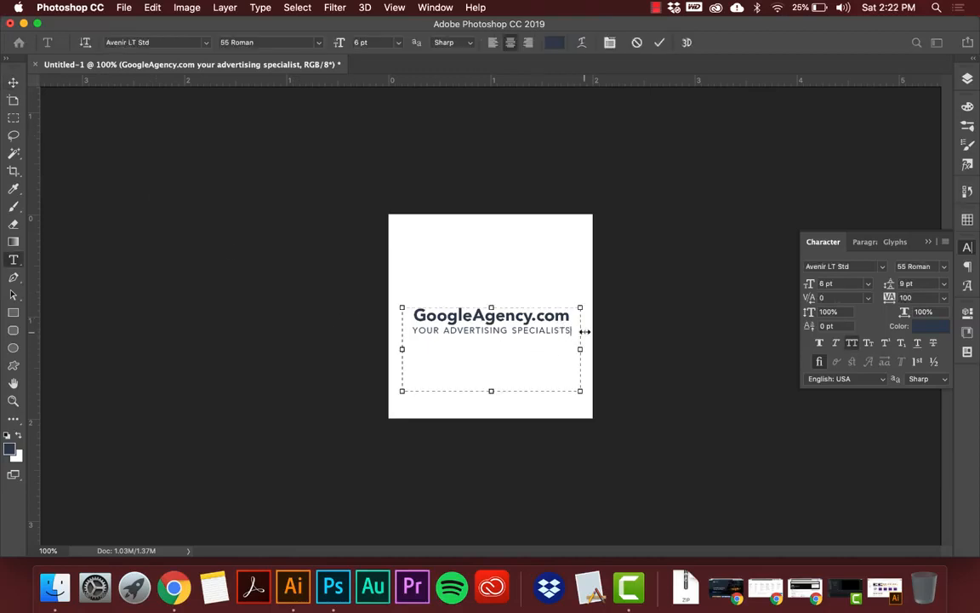
Set the horizontal scale of the tagline to 97% and commit the text edit.
key("super+a")
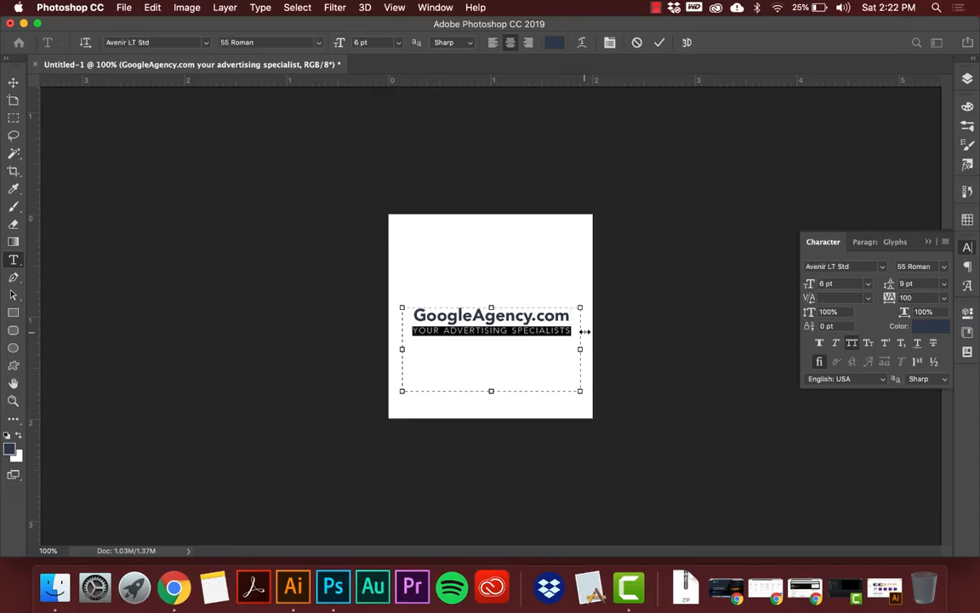
left_click(924, 311)
key("Down")
key("Down")
key("Down")
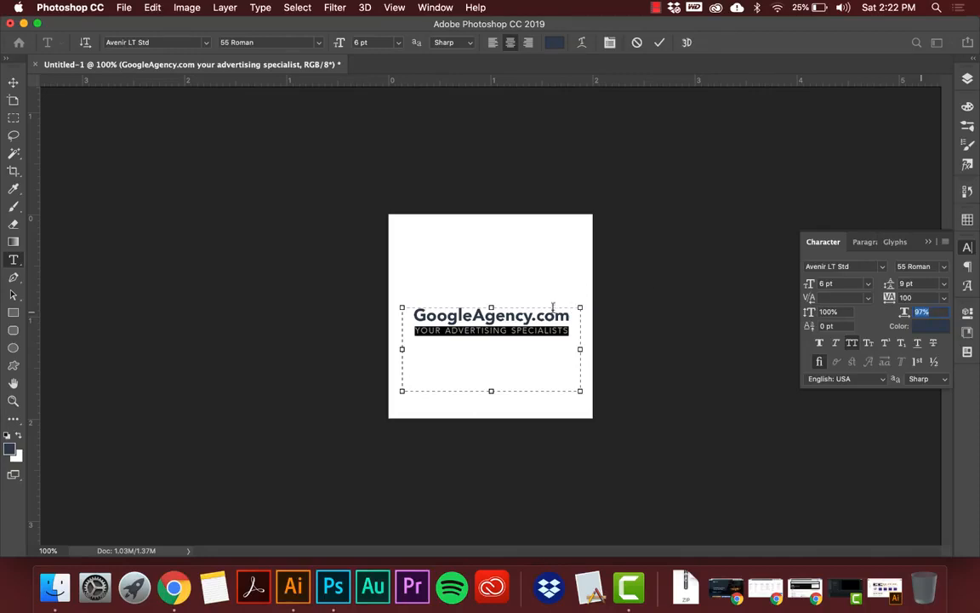
left_click(545, 330)
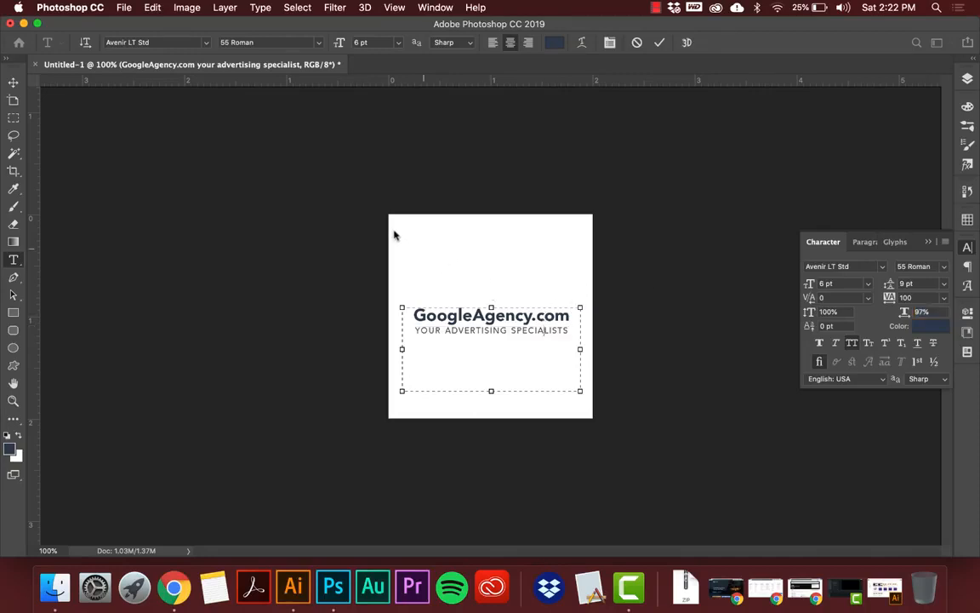
left_click_drag(414, 328, 573, 324)
left_click(13, 82)
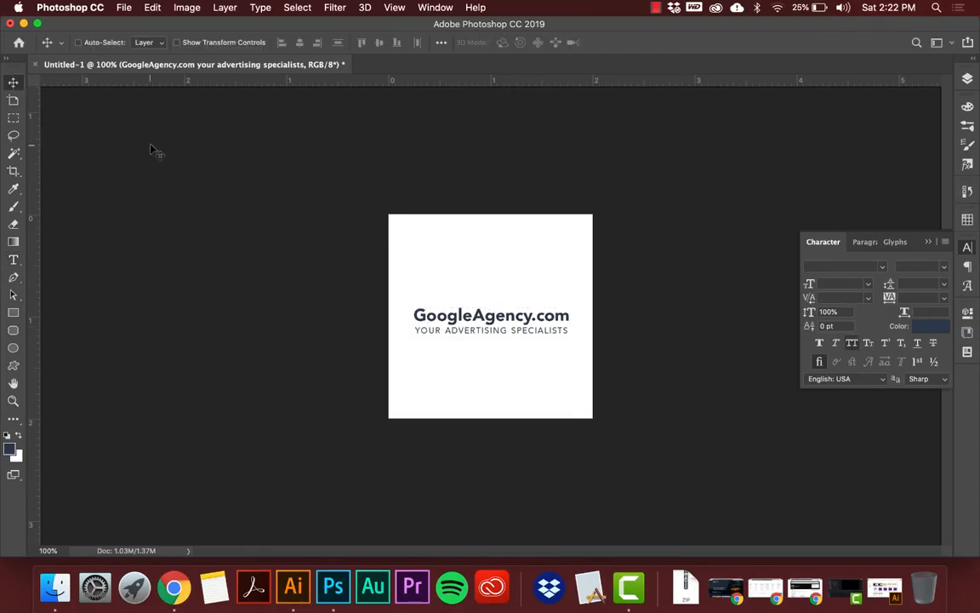
Color only the word "Google" in the GoogleAgency.com line red (e30000).
key("t")
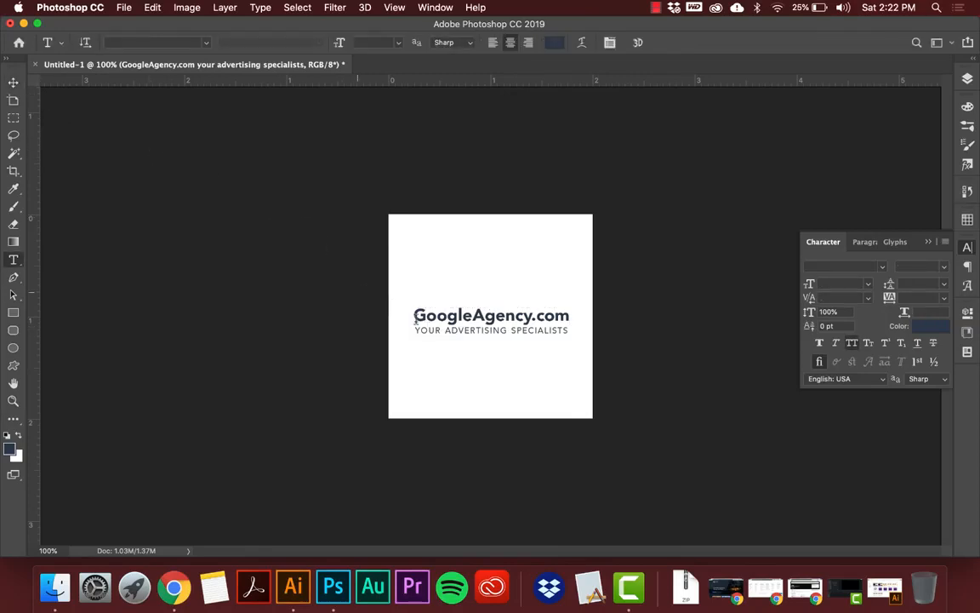
left_click(419, 317)
left_click_drag(413, 316, 472, 316)
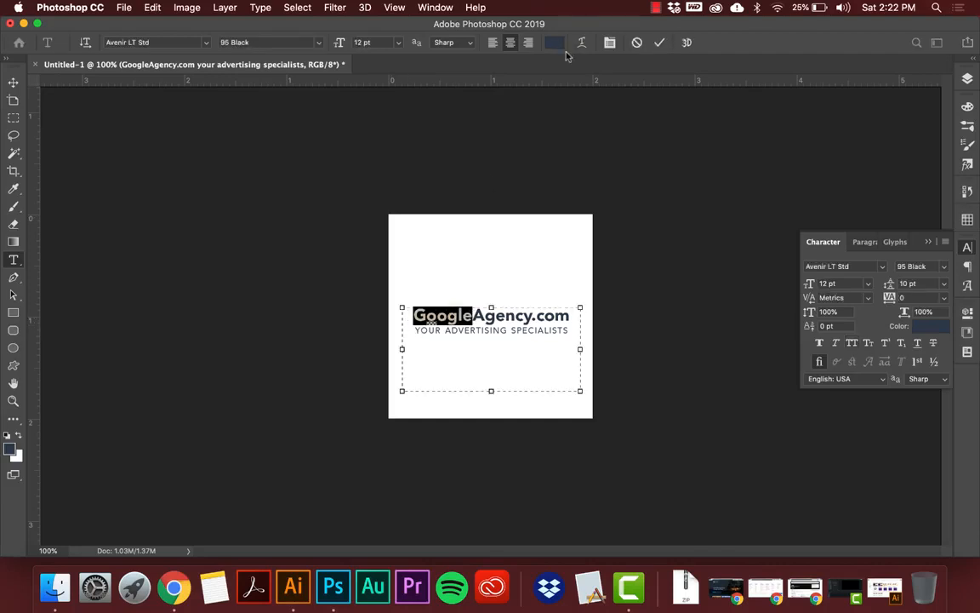
left_click(927, 331)
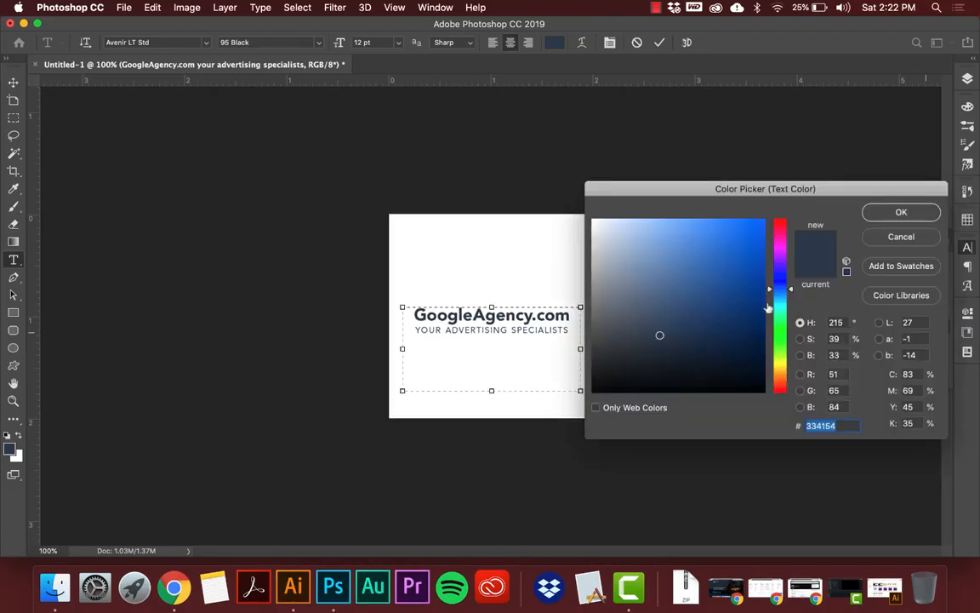
left_click_drag(774, 308, 776, 214)
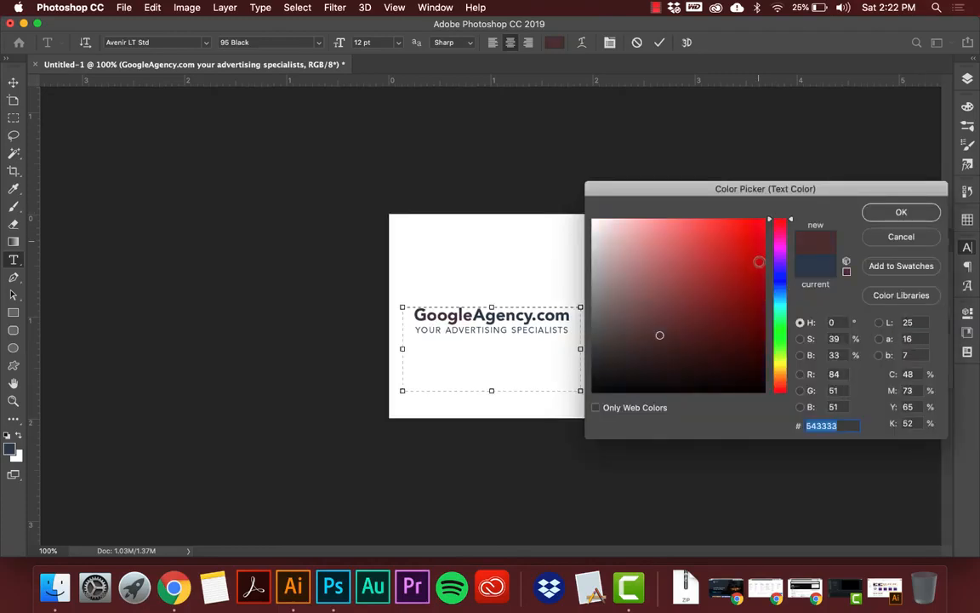
left_click_drag(759, 260, 791, 238)
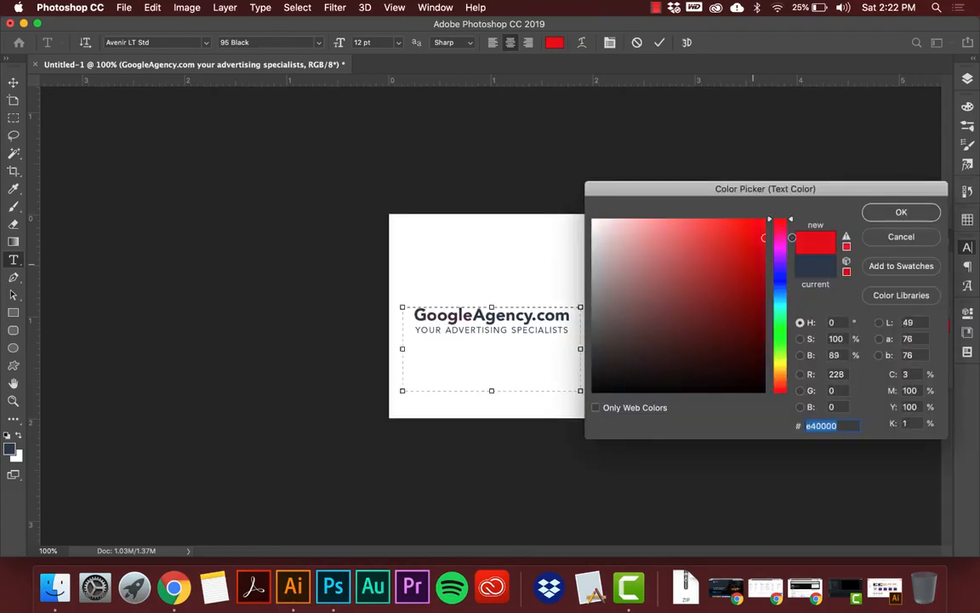
left_click(904, 213)
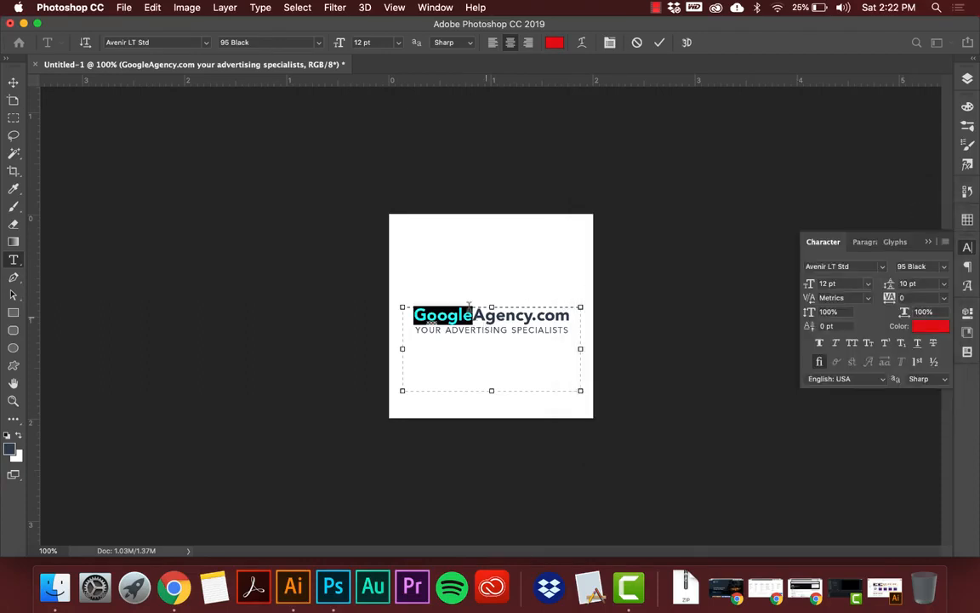
Try Superscript on the ".com" part of the domain name, commit it, undo the change and redo it.
left_click_drag(415, 316, 532, 316)
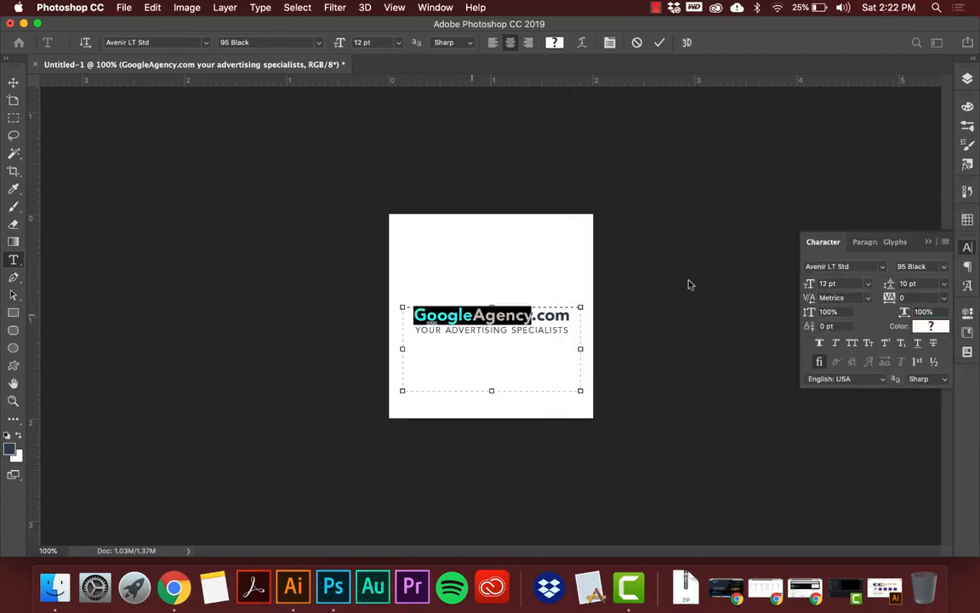
left_click(536, 314)
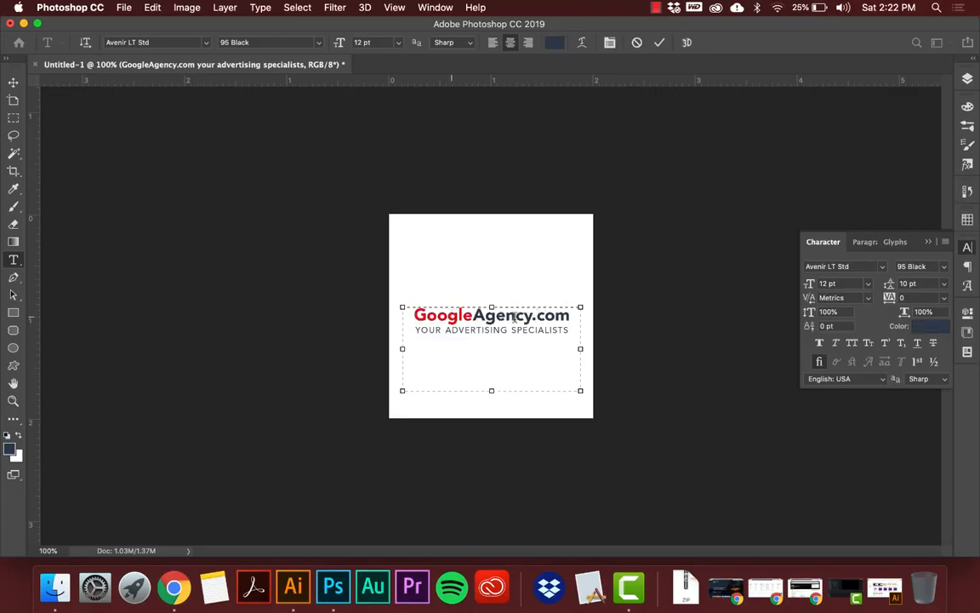
left_click(572, 316, "shift")
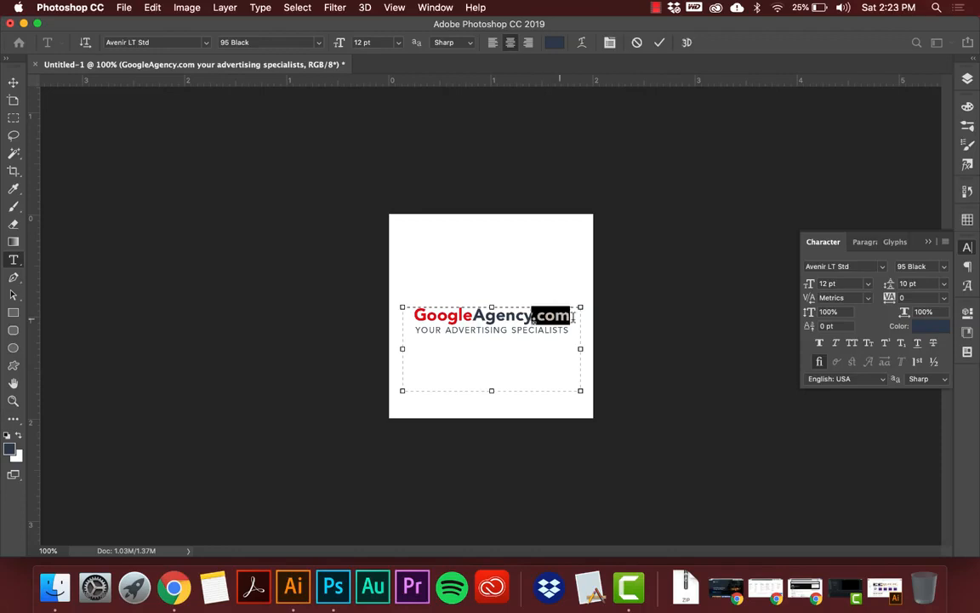
left_click(886, 343)
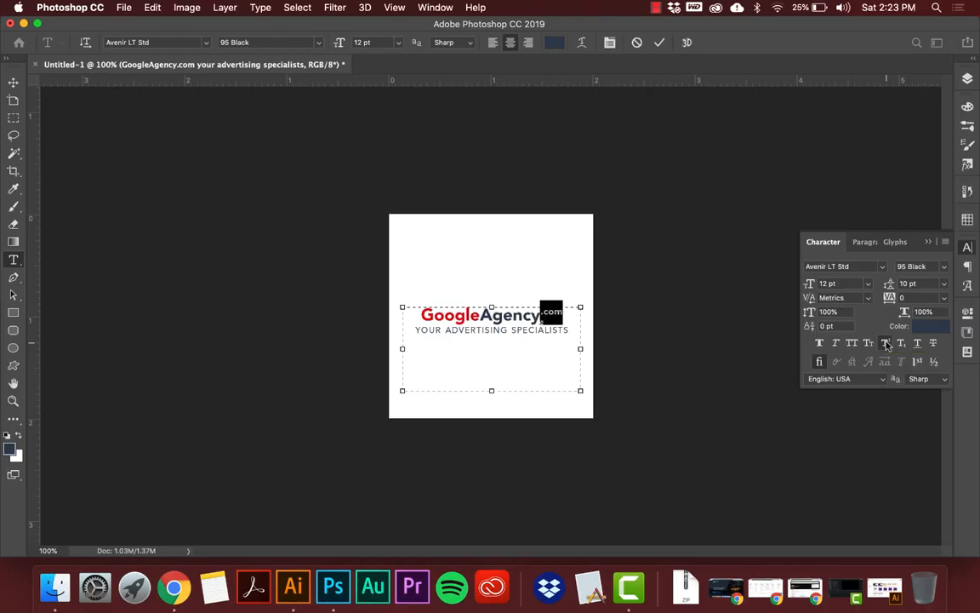
left_click(563, 312)
left_click(13, 82)
key("super+z")
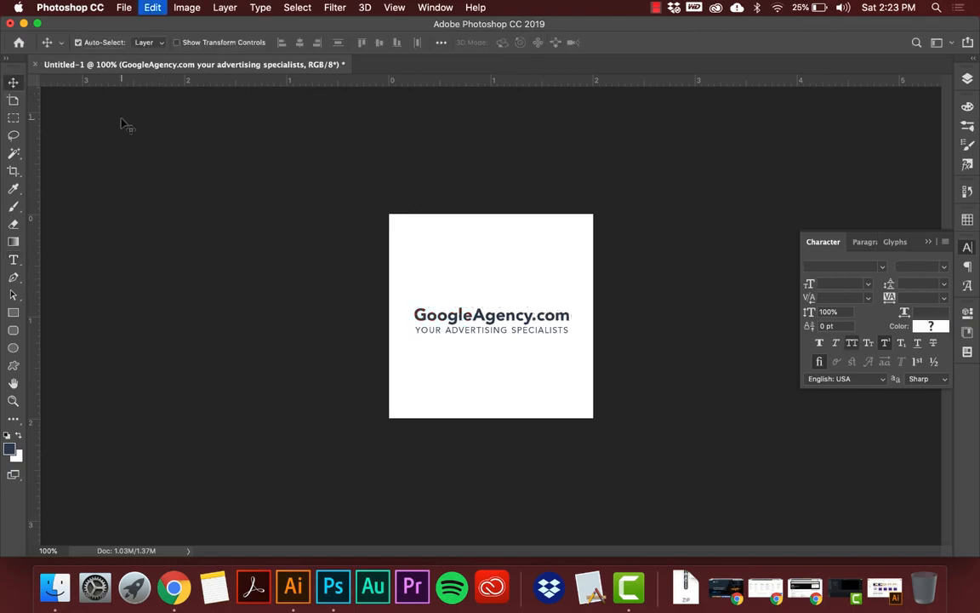
key("super+shift+z")
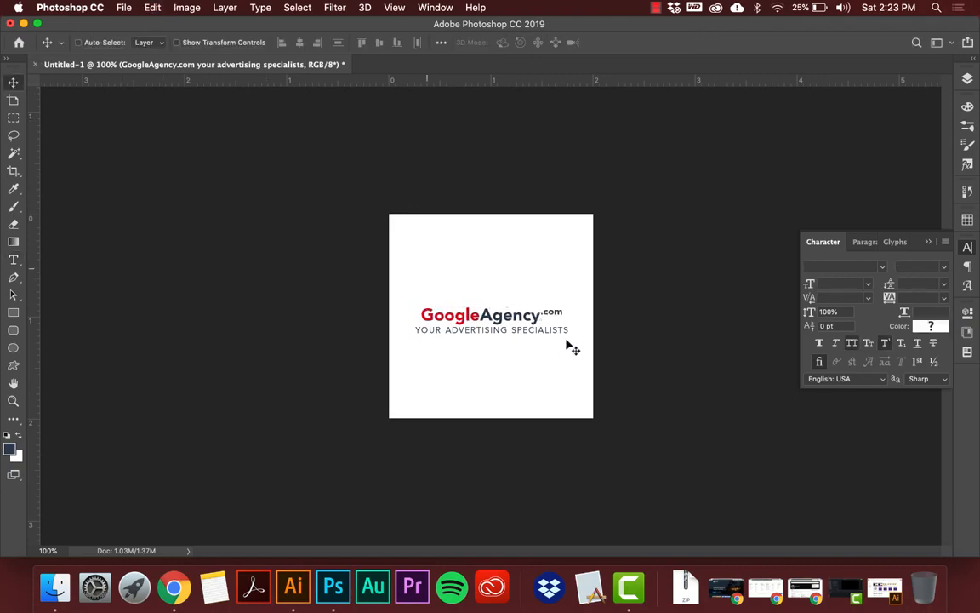
Remove the superscript from ".com" and try Subscript on it instead.
key("t")
left_click(542, 312)
left_click_drag(568, 312, 570, 313)
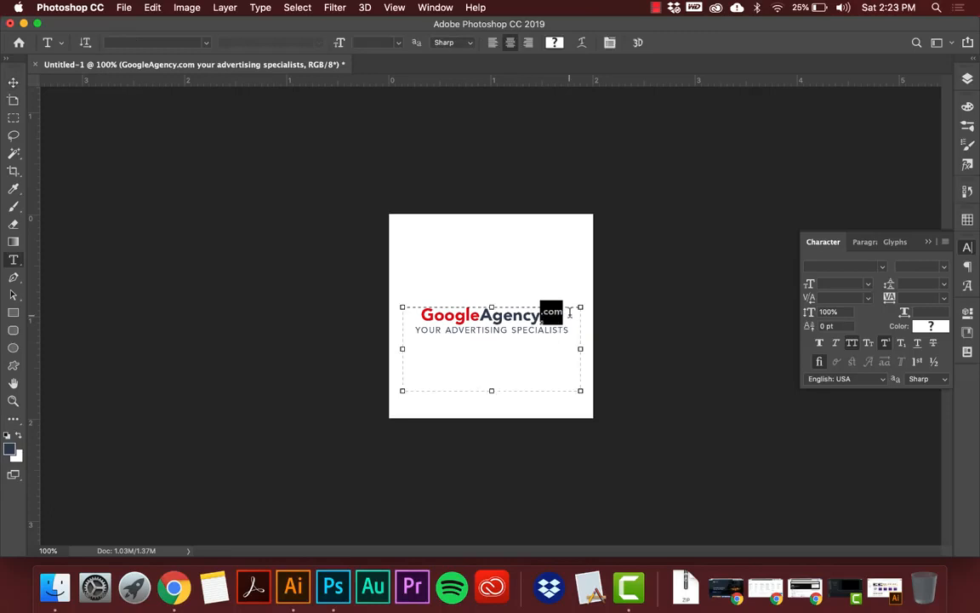
left_click(888, 343)
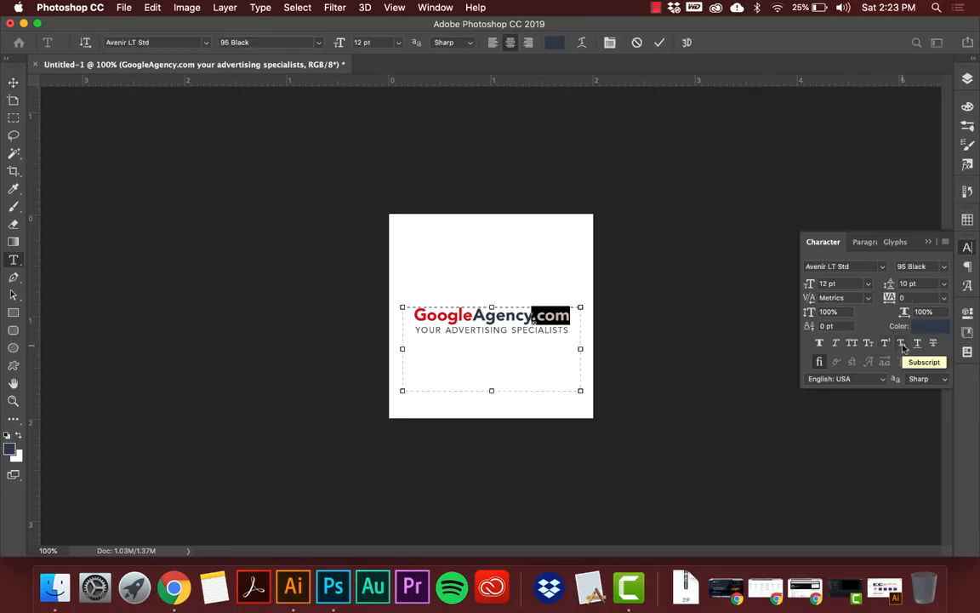
left_click(902, 343)
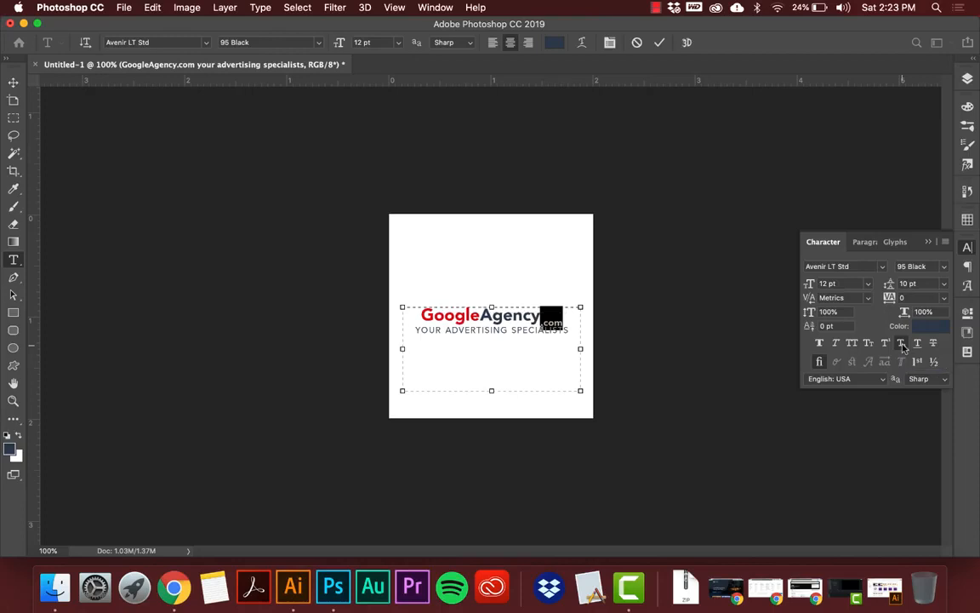
Try different baseline shifts on ".com", turn its Subscript off and return the baseline shift to 0 pt.
left_click(840, 326)
key("Up")
key("Up")
key("Down")
key("Down")
key("Up")
left_click(901, 343)
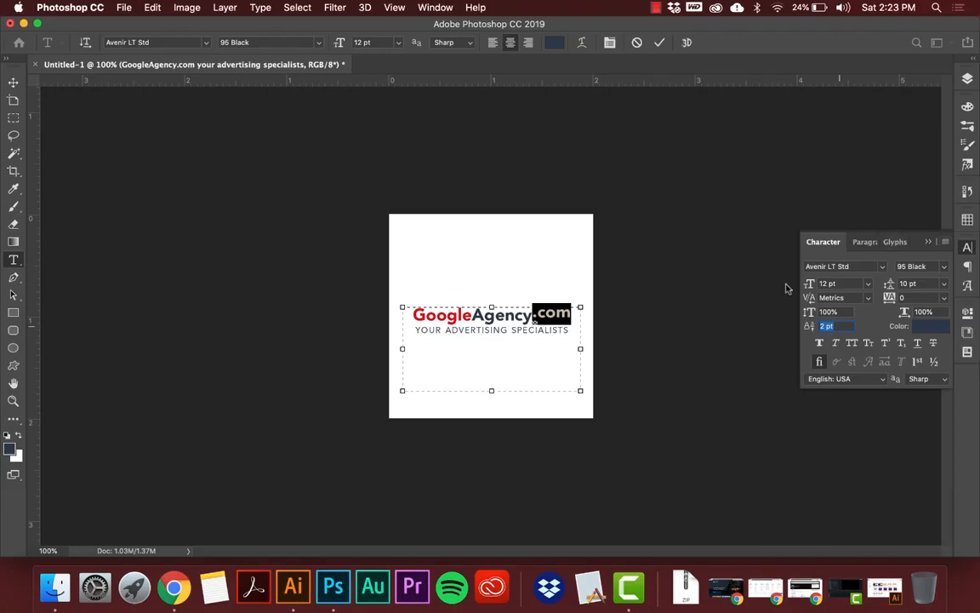
key("Up")
key("Down")
key("Down")
key("Down")
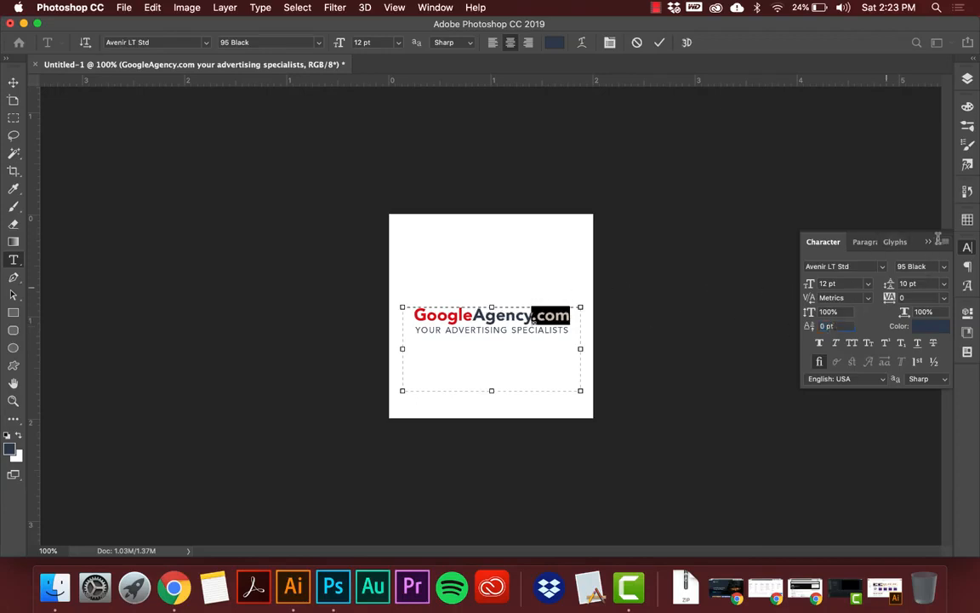
Select the whole GoogleAgency.com line and reset its character formatting to the defaults.
left_click(944, 243)
left_click(470, 316)
left_click(449, 313)
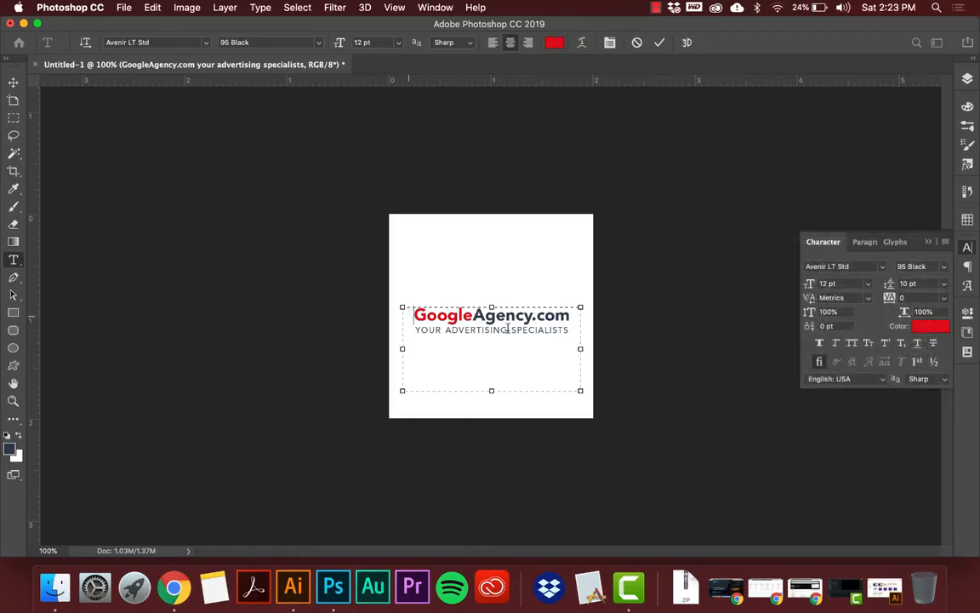
left_click_drag(409, 313, 579, 319)
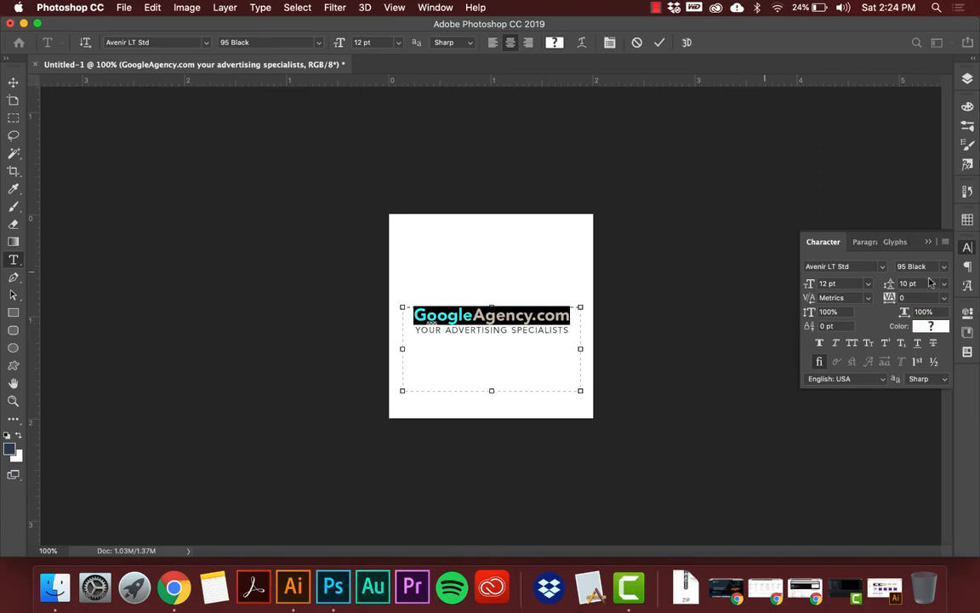
left_click(947, 243)
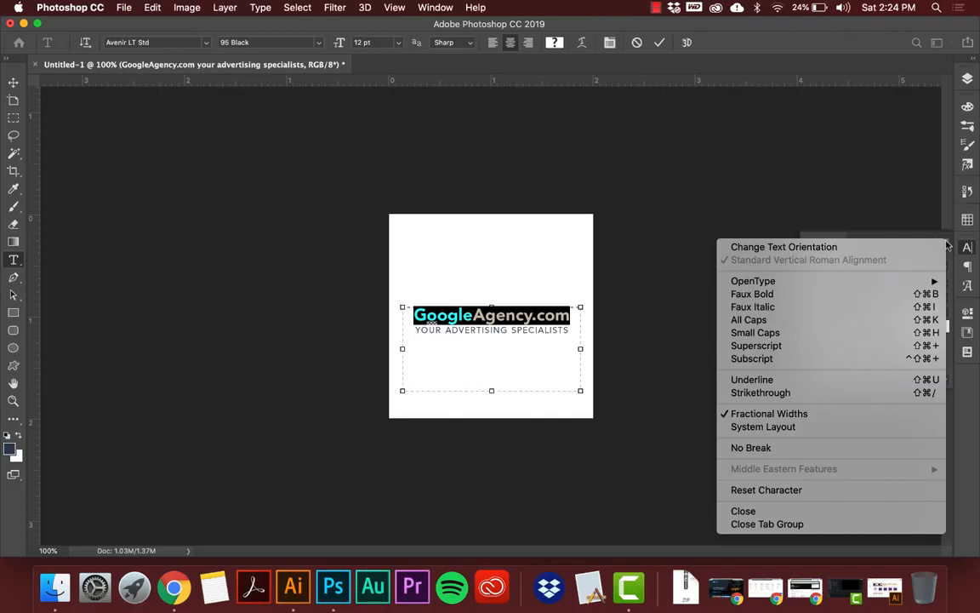
left_click(738, 492)
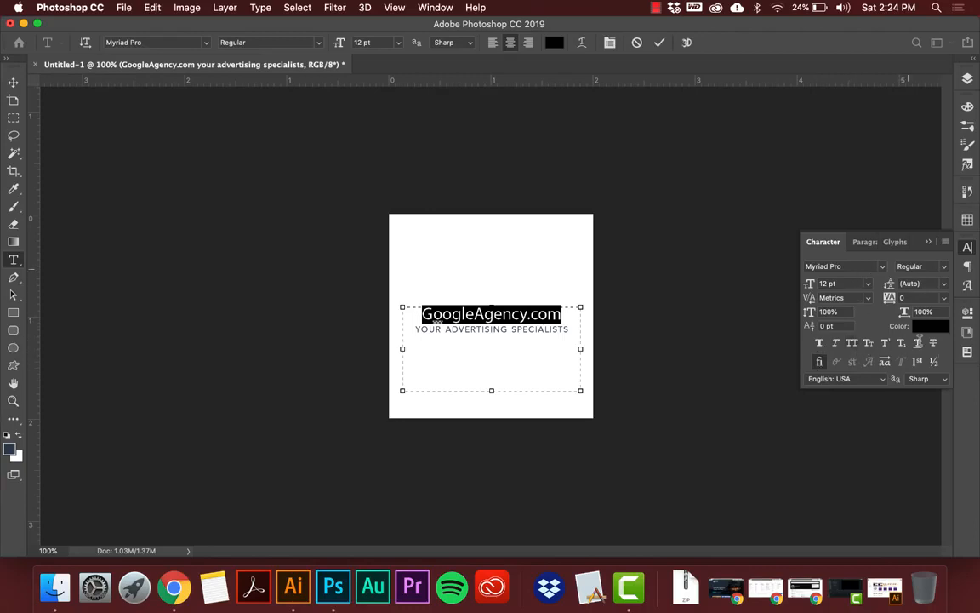
Set the font of the GoogleAgency.com line to Avenir LT Std.
left_click(883, 267)
scroll(843, 345, "up", 10)
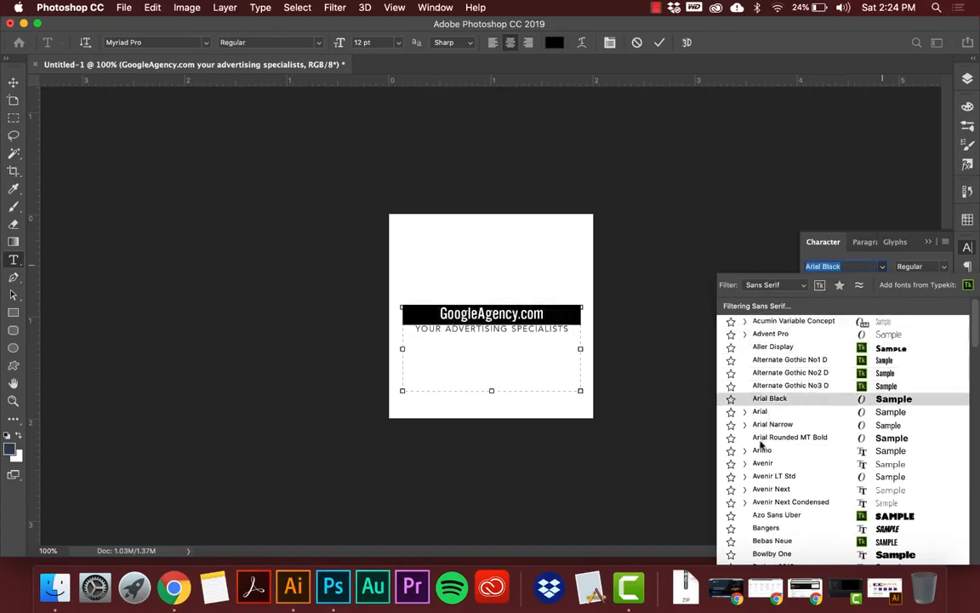
left_click(764, 478)
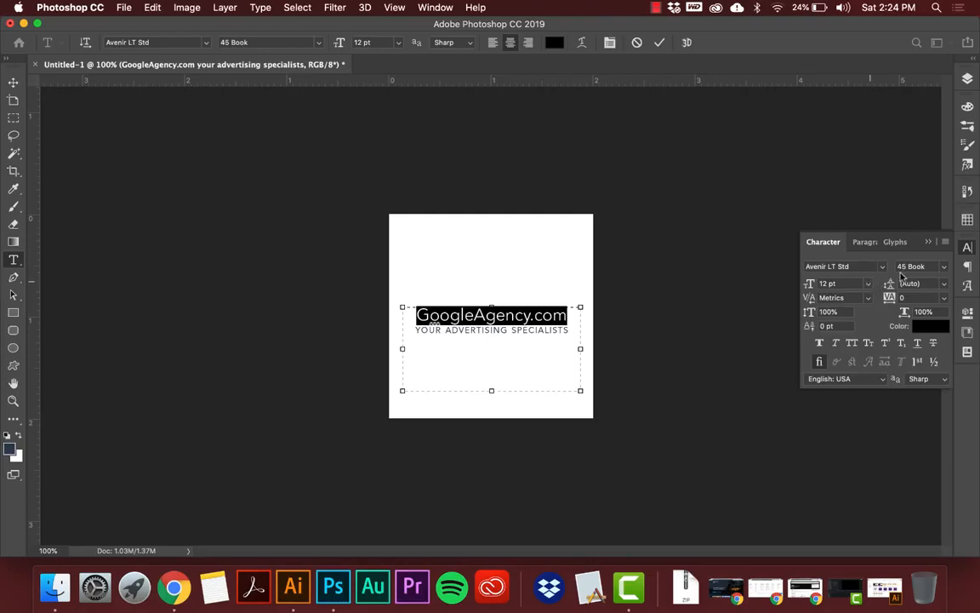
Set the font style of the GoogleAgency.com line to 65 Medium.
left_click(944, 269)
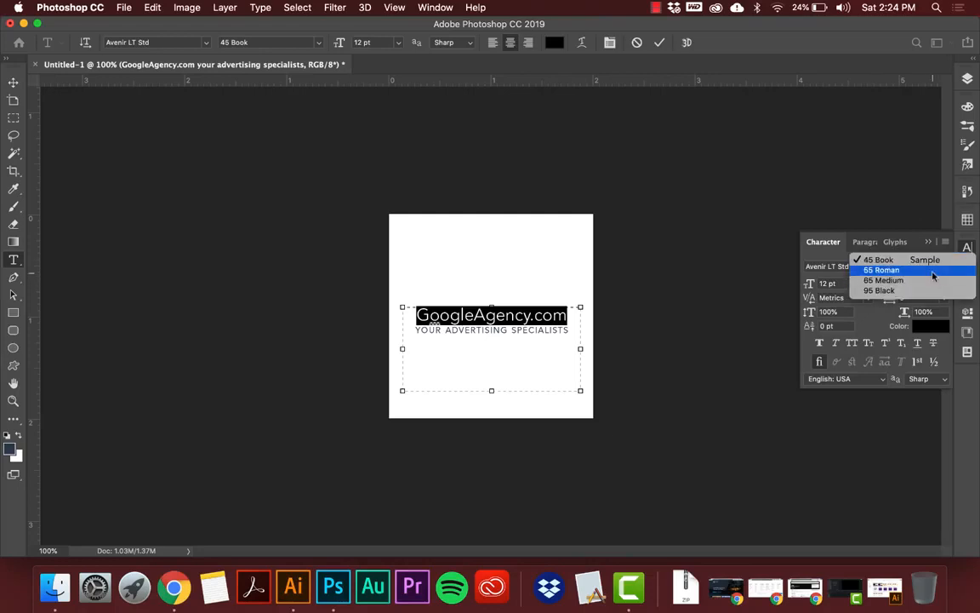
left_click(933, 280)
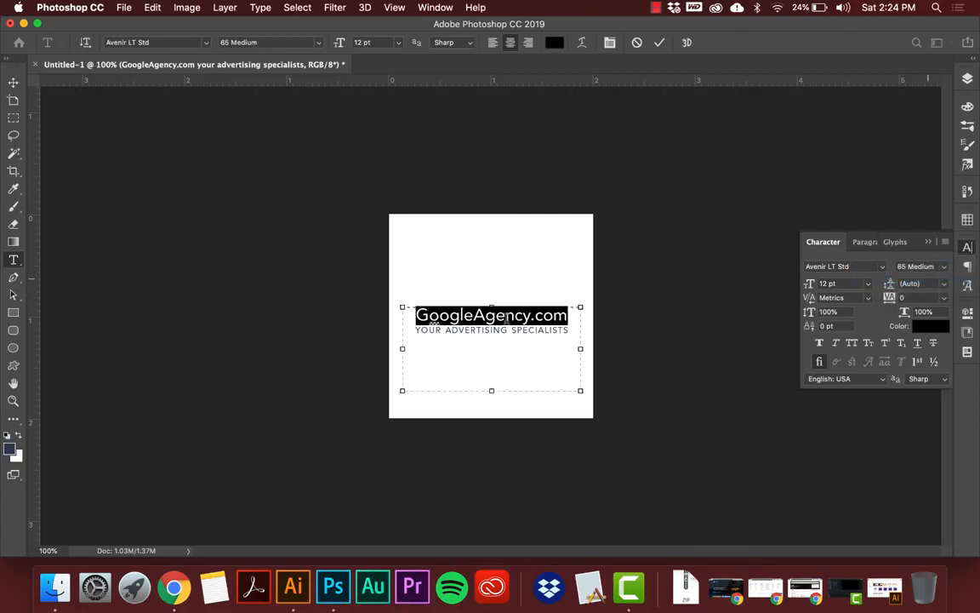
left_click(505, 315)
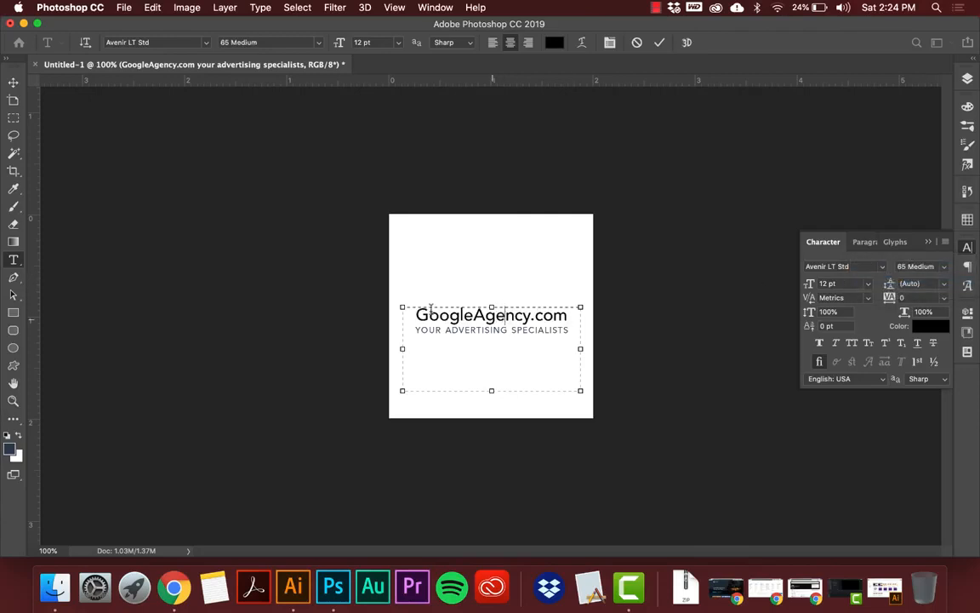
left_click_drag(415, 315, 572, 314)
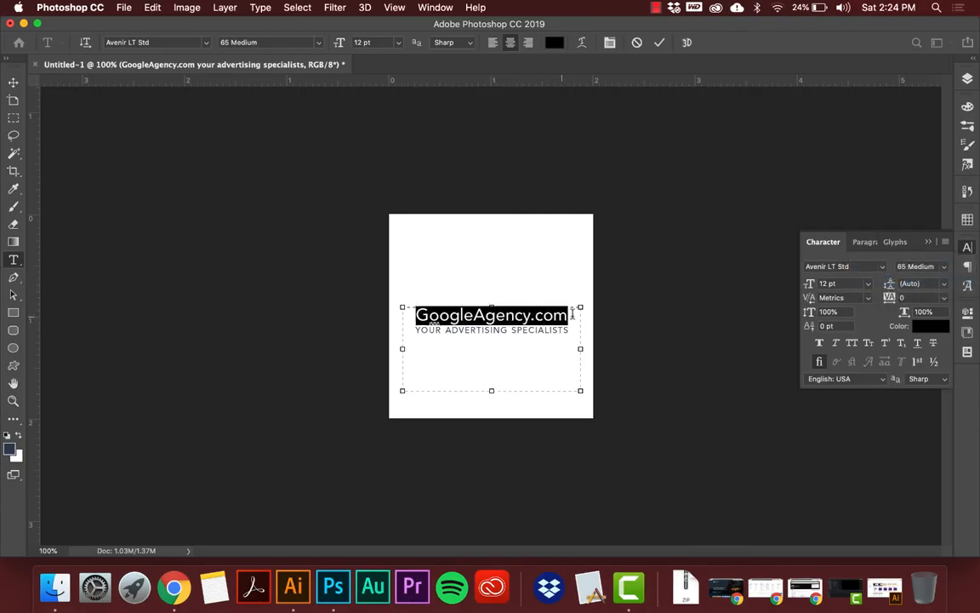
left_click(468, 316)
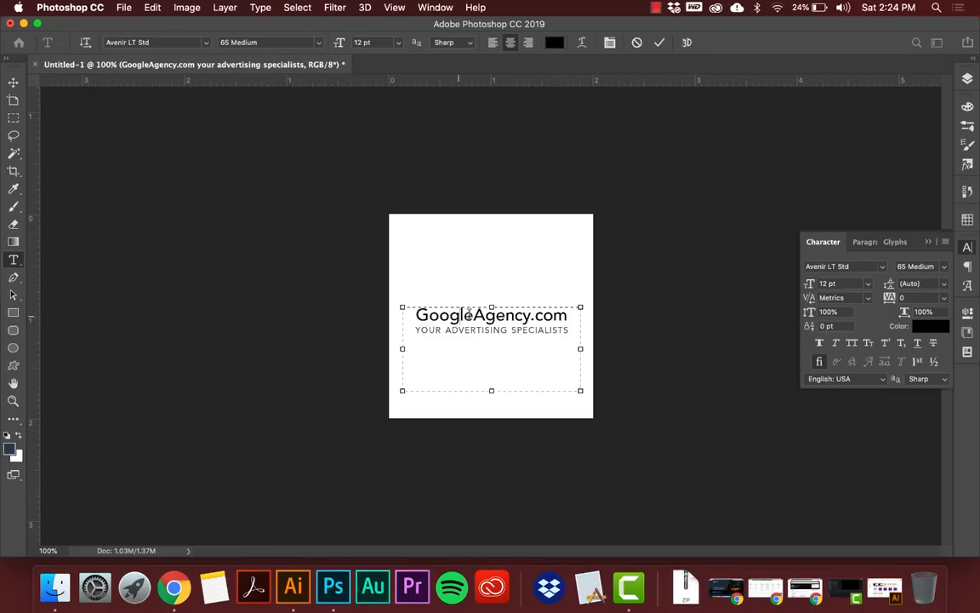
Recolor the word "Google" in the GoogleAgency.com line dark red and commit the text edit.
left_click_drag(467, 316, 415, 316)
left_click(554, 43)
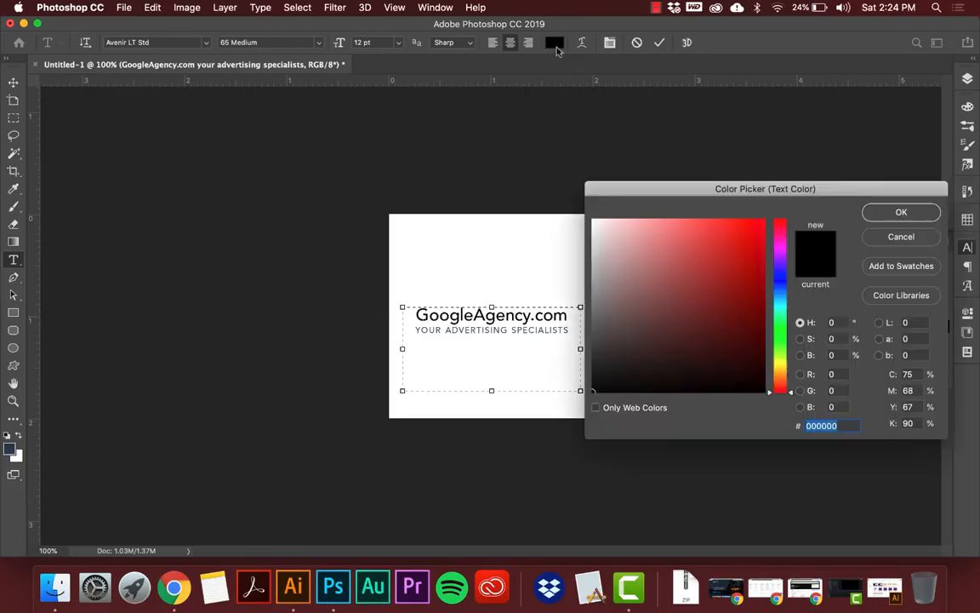
type("e")
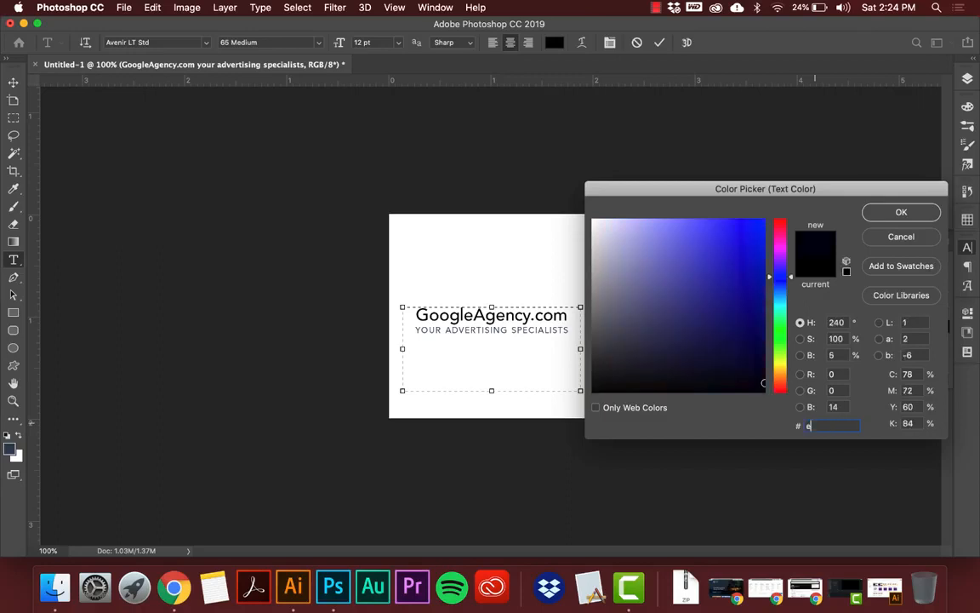
type("300")
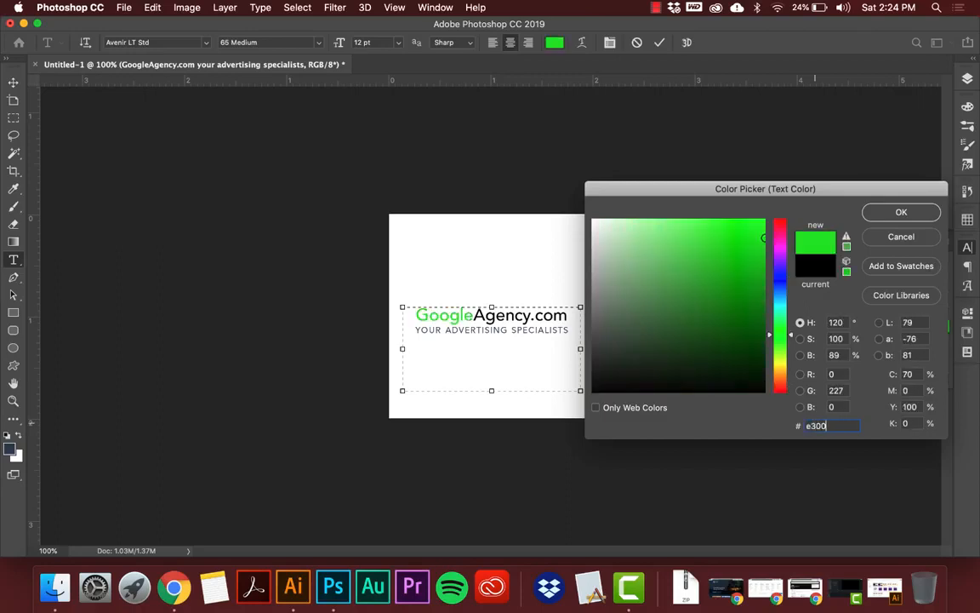
type("0")
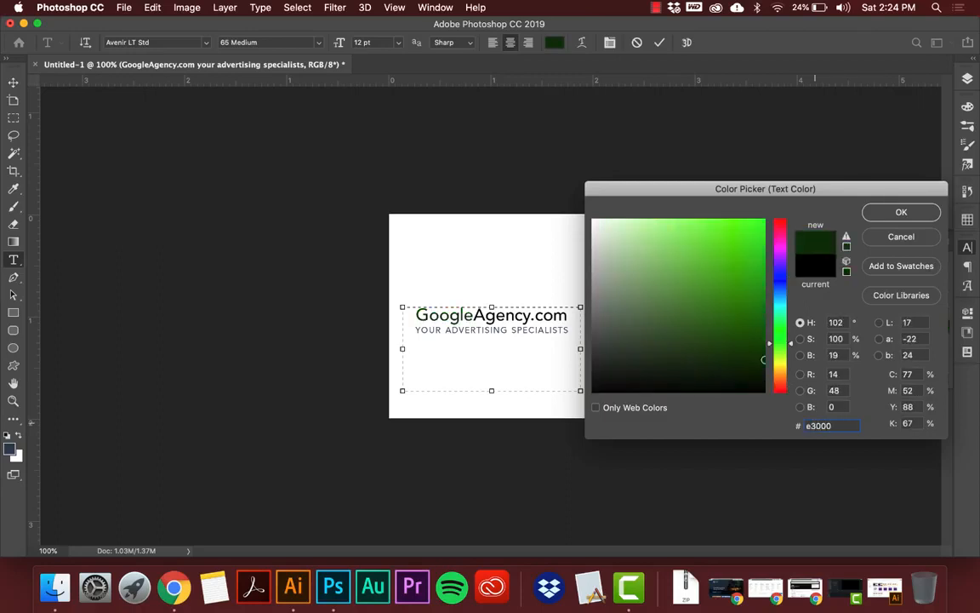
left_click_drag(781, 225, 777, 205)
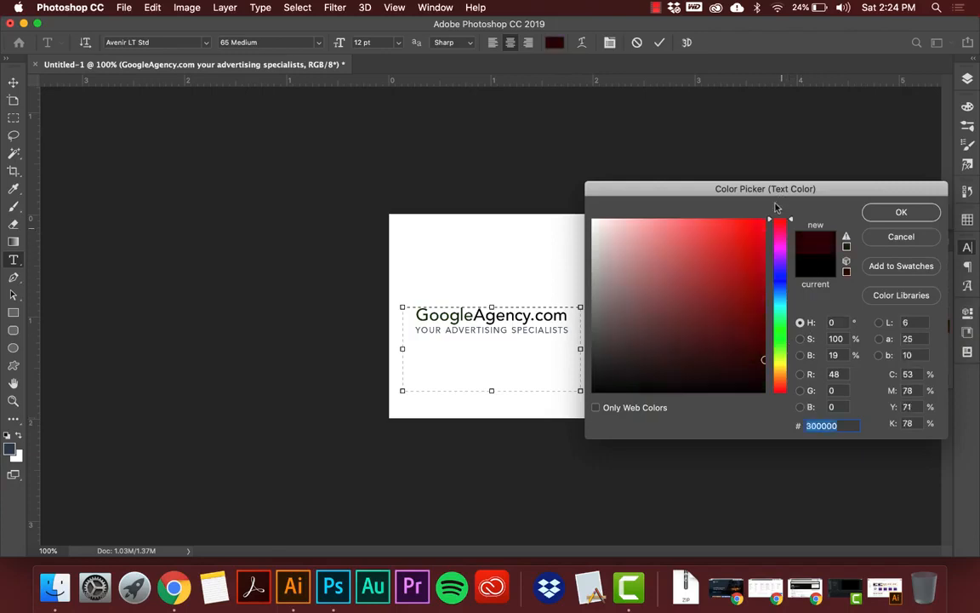
mouse_move(756, 260)
left_mouse_down()
mouse_move(779, 267)
mouse_move(783, 254)
mouse_move(785, 269)
left_mouse_up()
key("Return")
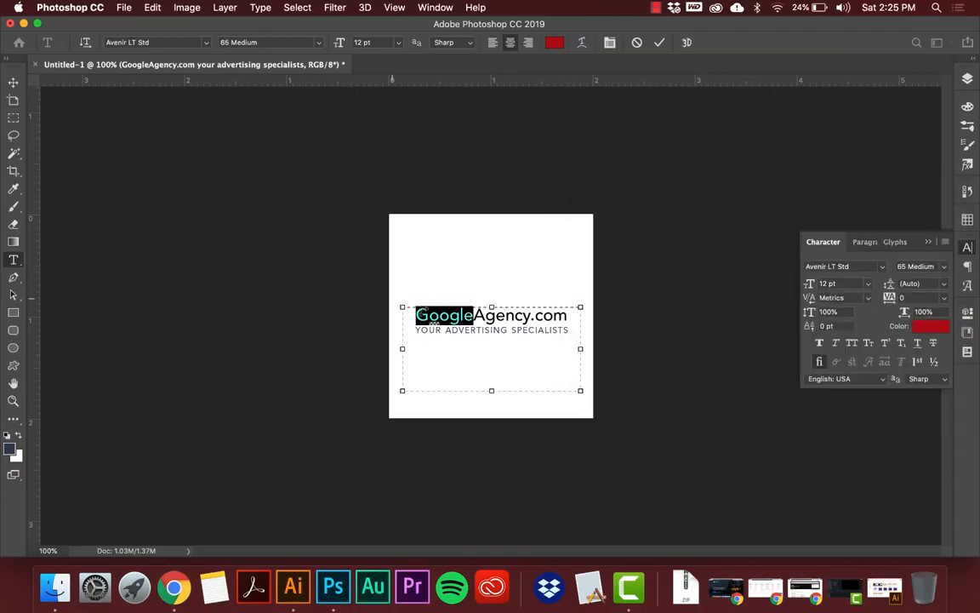
left_click(432, 313)
left_click(12, 82)
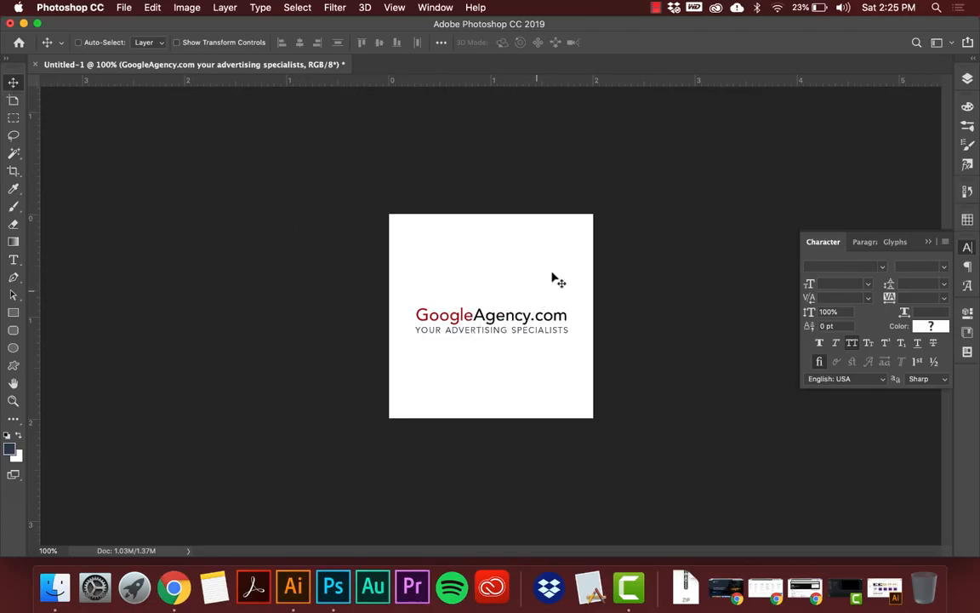
left_click(945, 242)
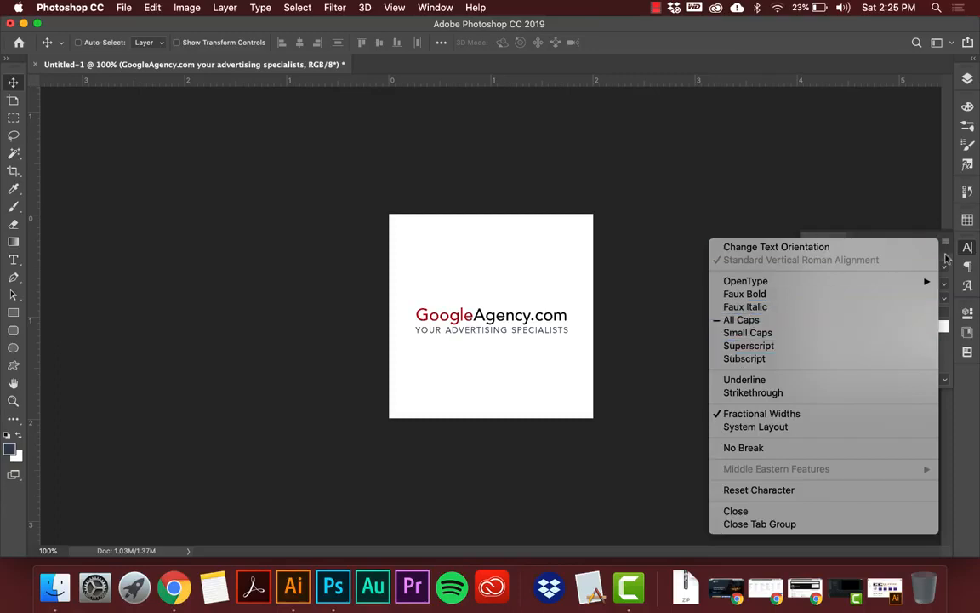
left_click(946, 242)
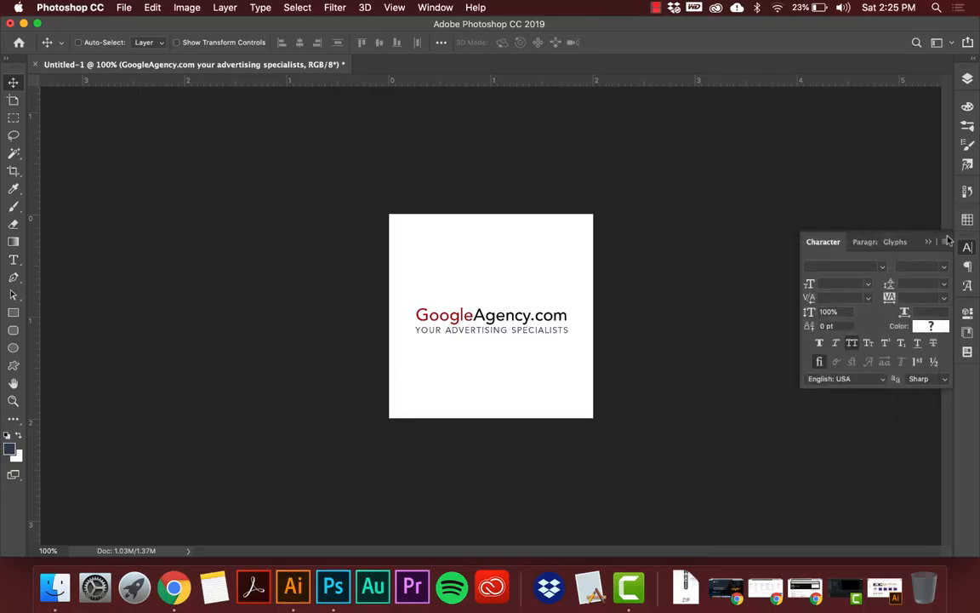
left_click(945, 243)
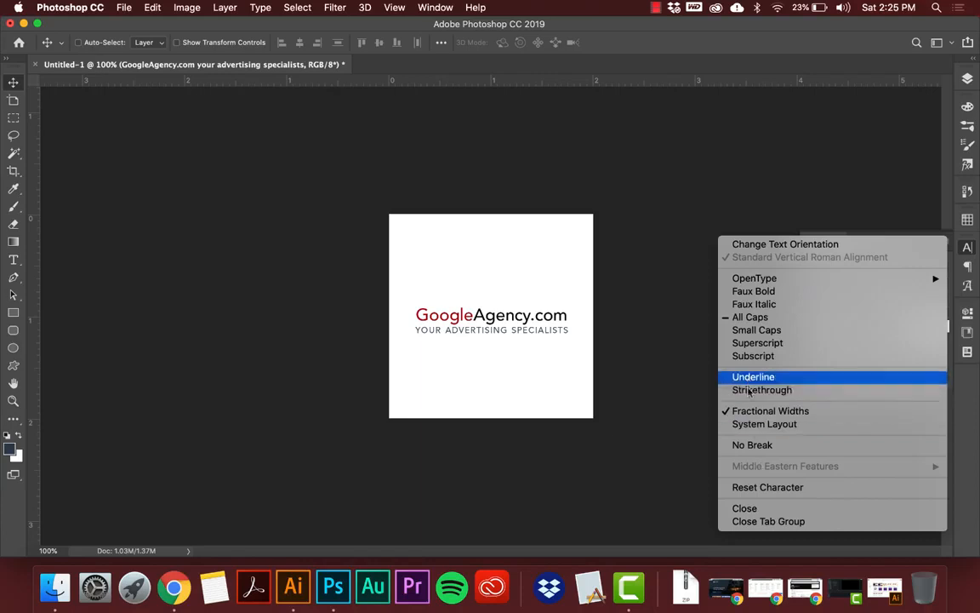
left_click(950, 363)
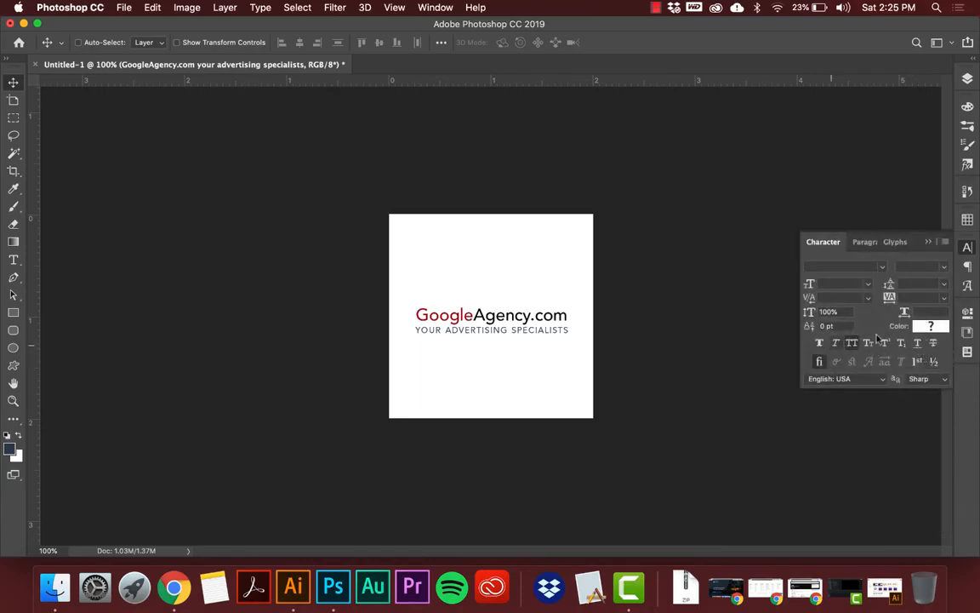
left_click(938, 378)
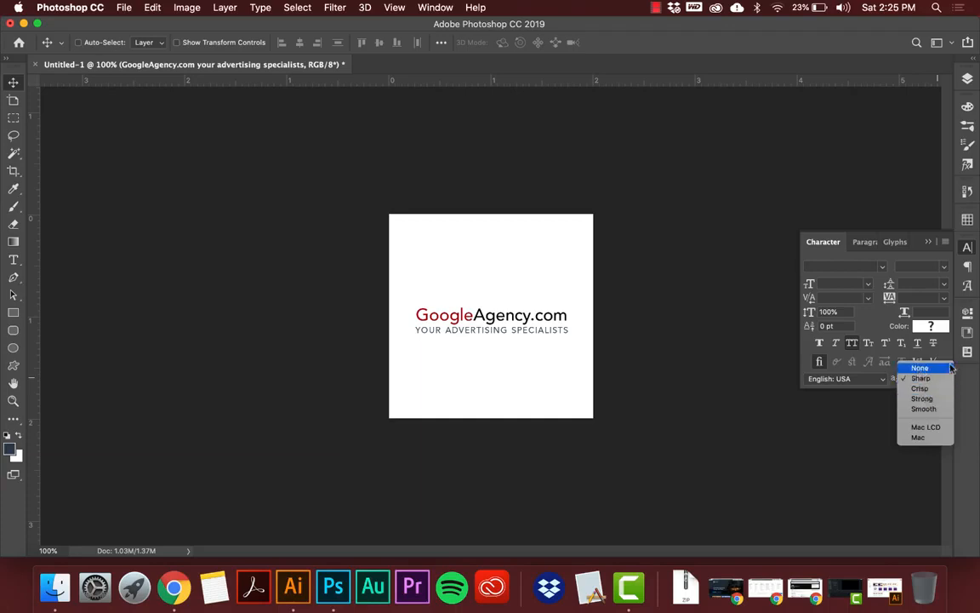
left_click(948, 354)
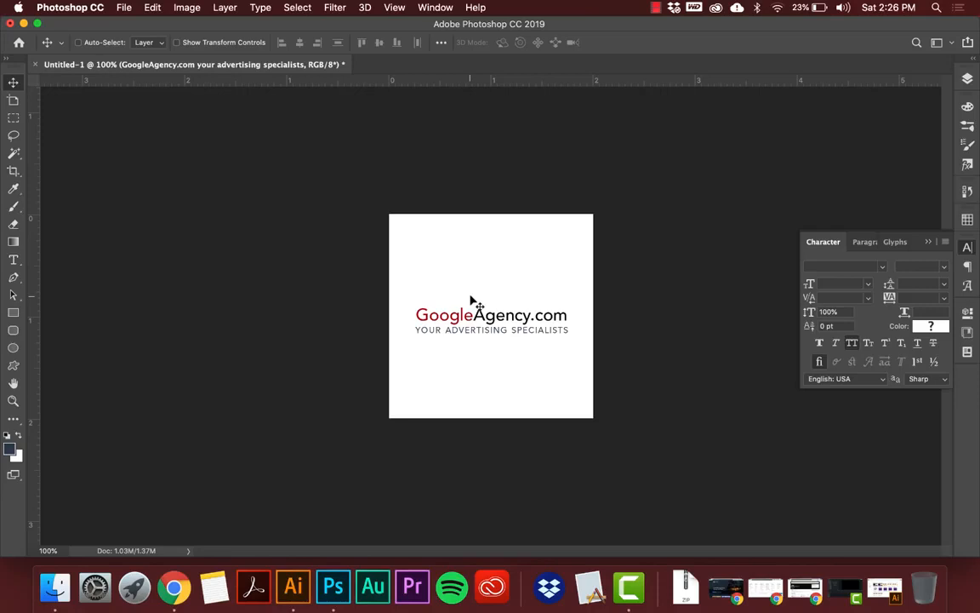
Select the GoogleAgency.com line and try a horizontal Arc text warp with a +10% bend.
key("t")
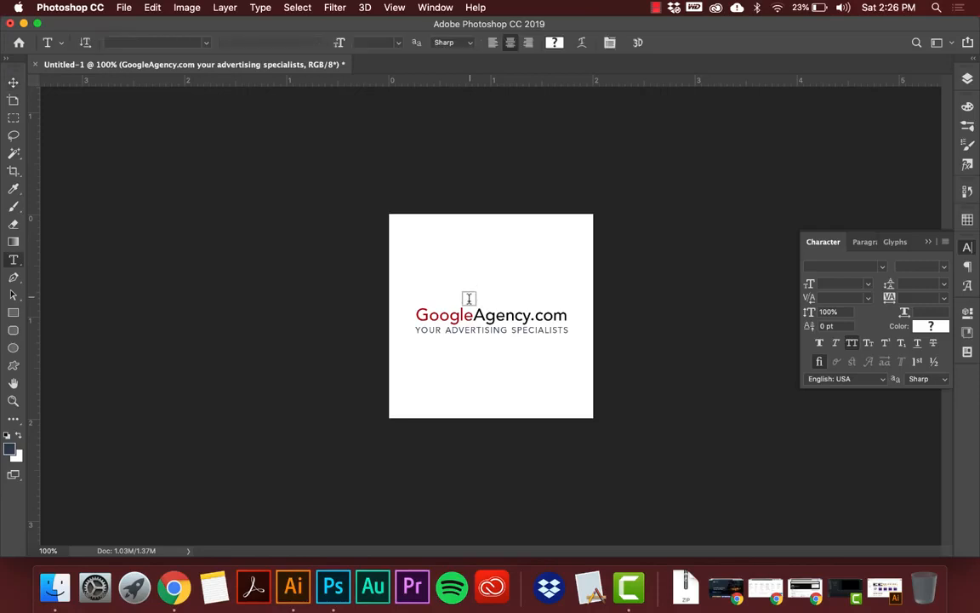
left_click(463, 315)
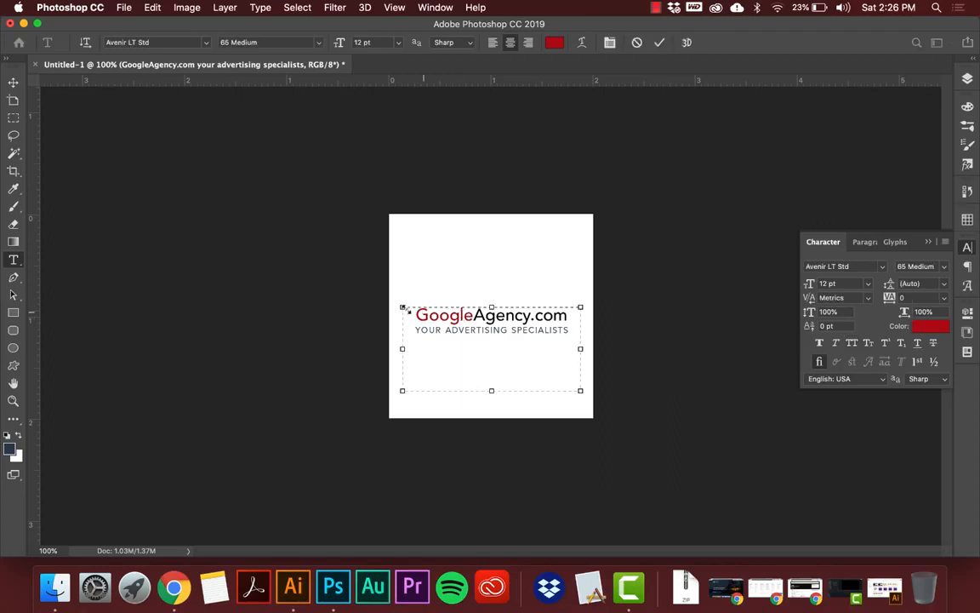
left_click_drag(407, 314, 565, 300)
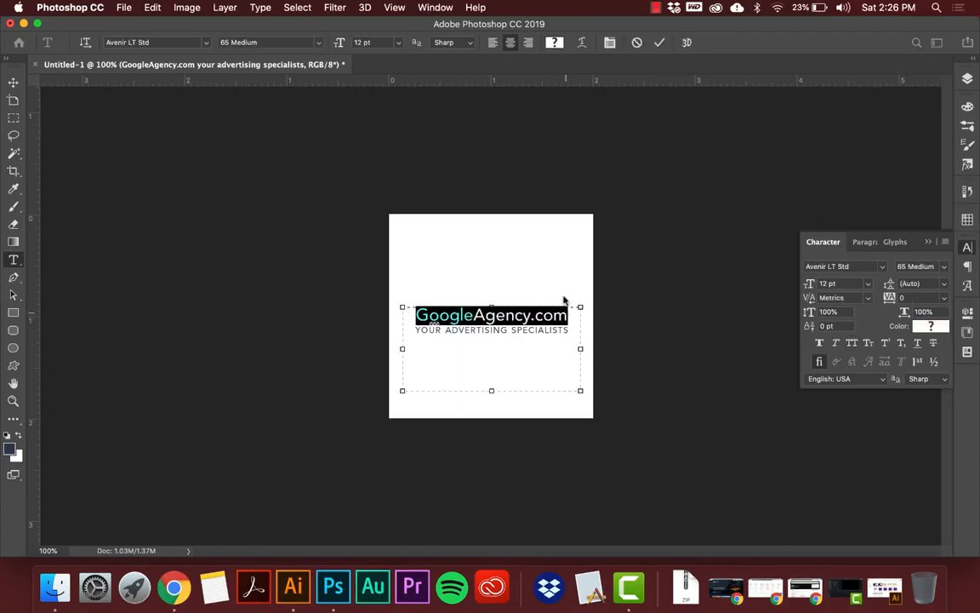
left_click(584, 42)
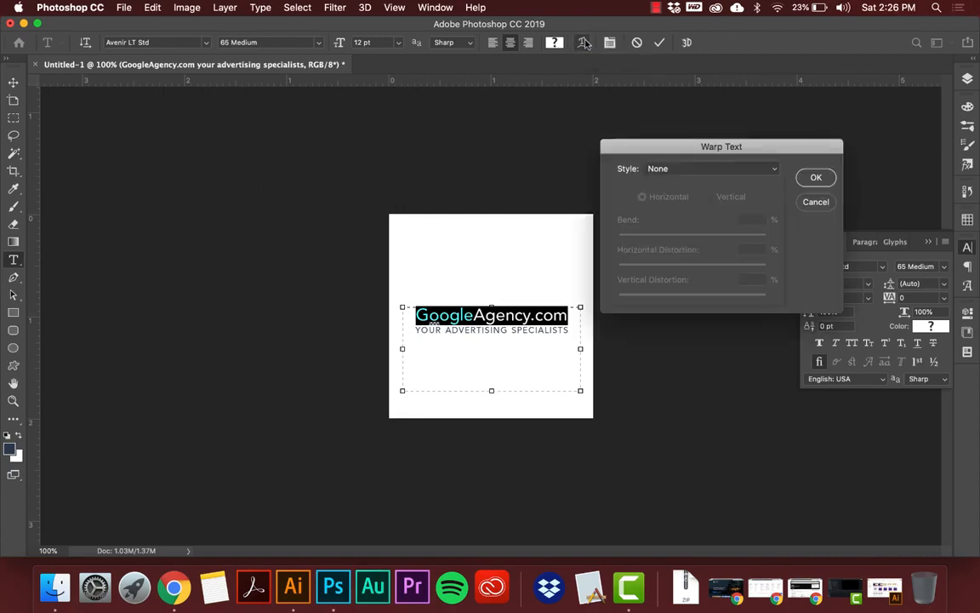
left_click(669, 169)
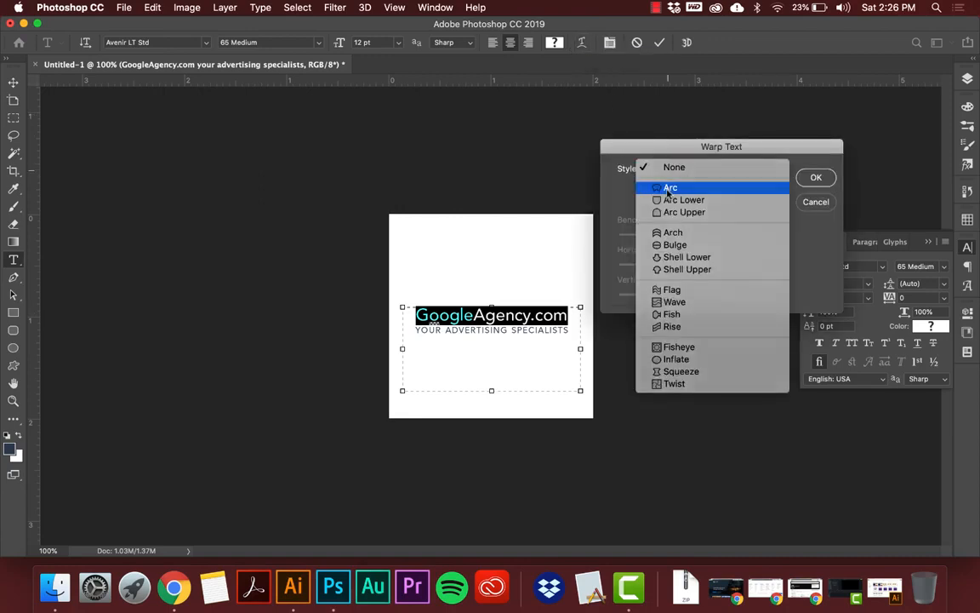
left_click(669, 186)
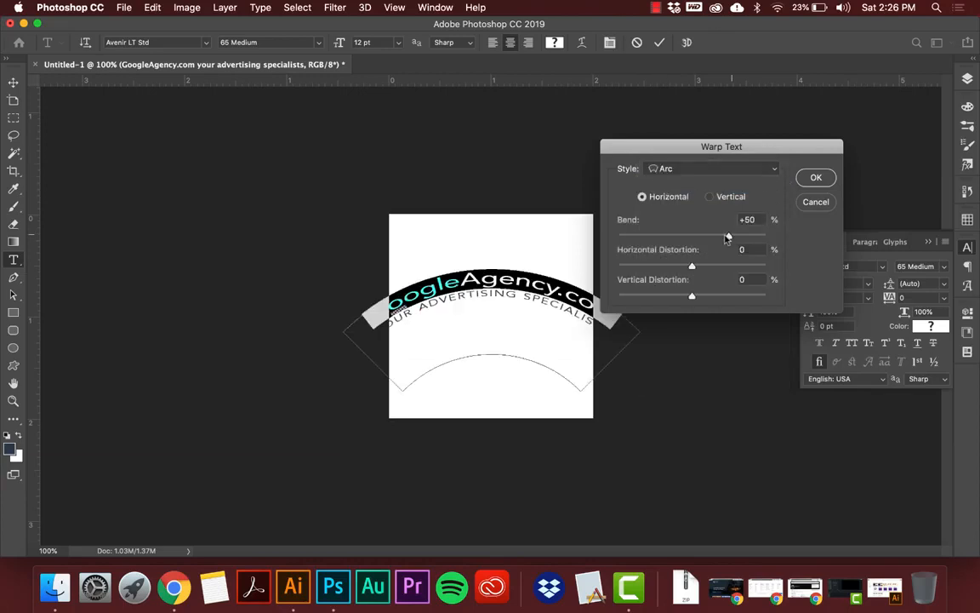
left_click_drag(729, 236, 699, 237)
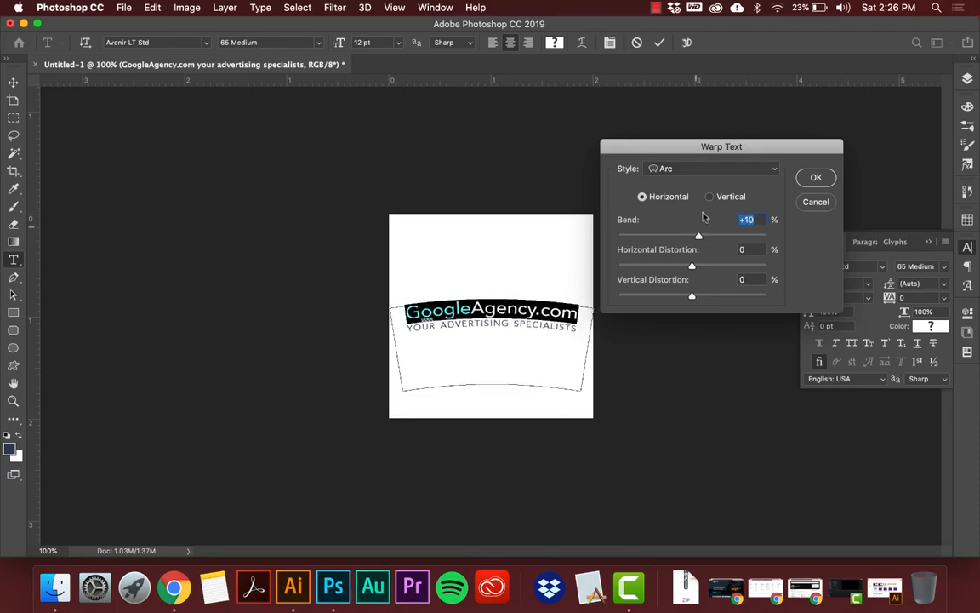
Try the Arc Lower warp style, switch back to Arc and cancel the text warp.
left_click(703, 168)
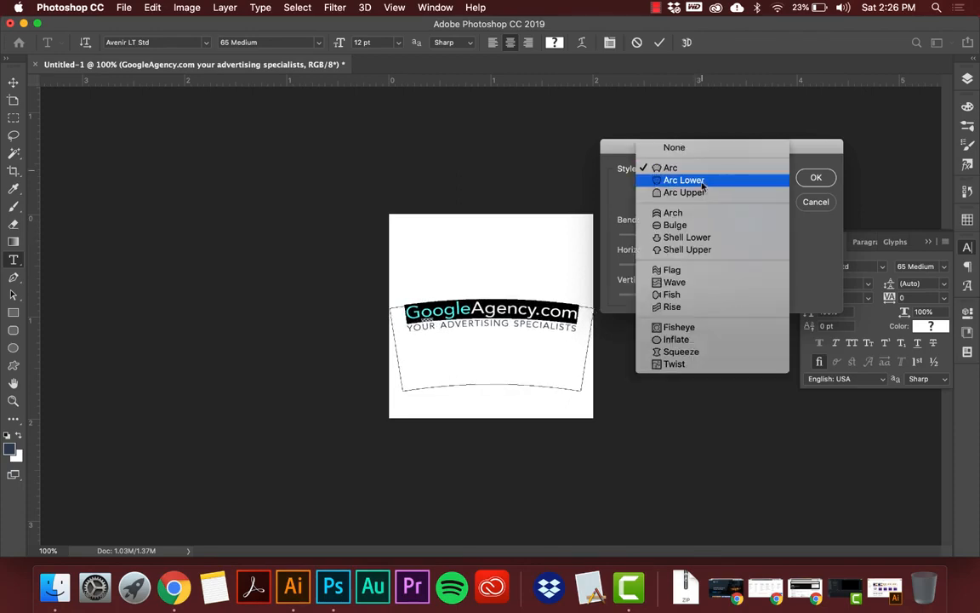
left_click(702, 183)
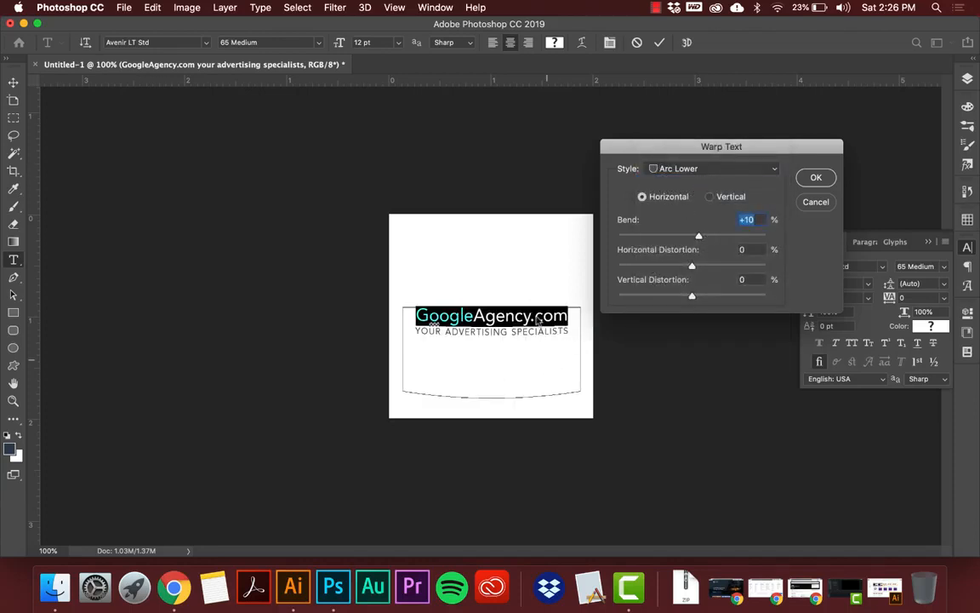
left_click(686, 169)
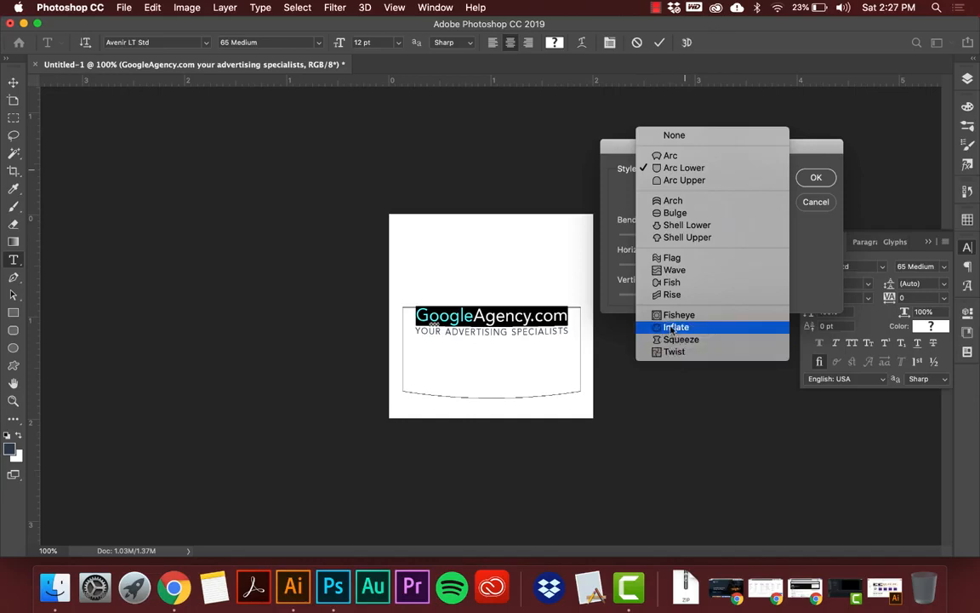
left_click(670, 157)
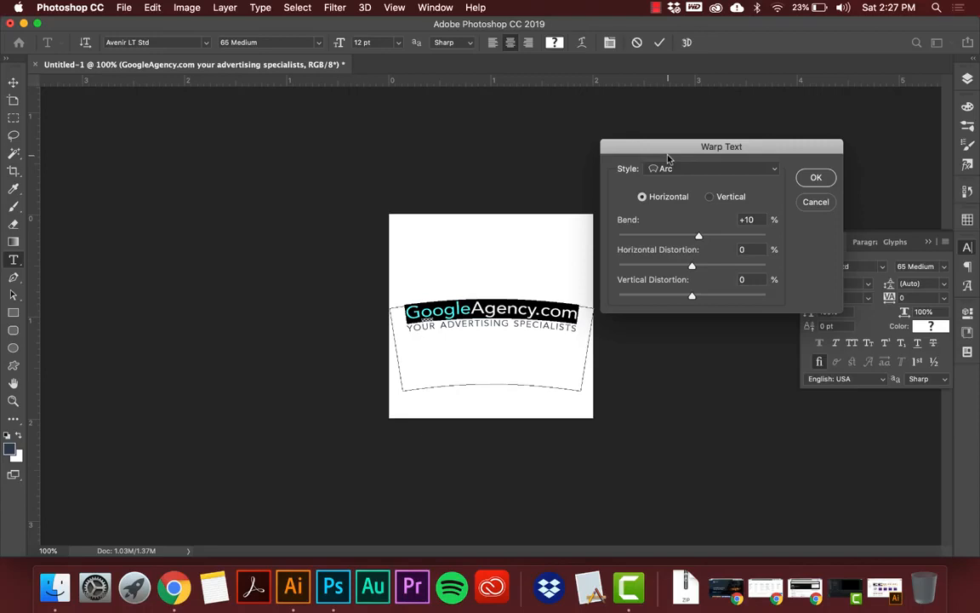
left_click(815, 204)
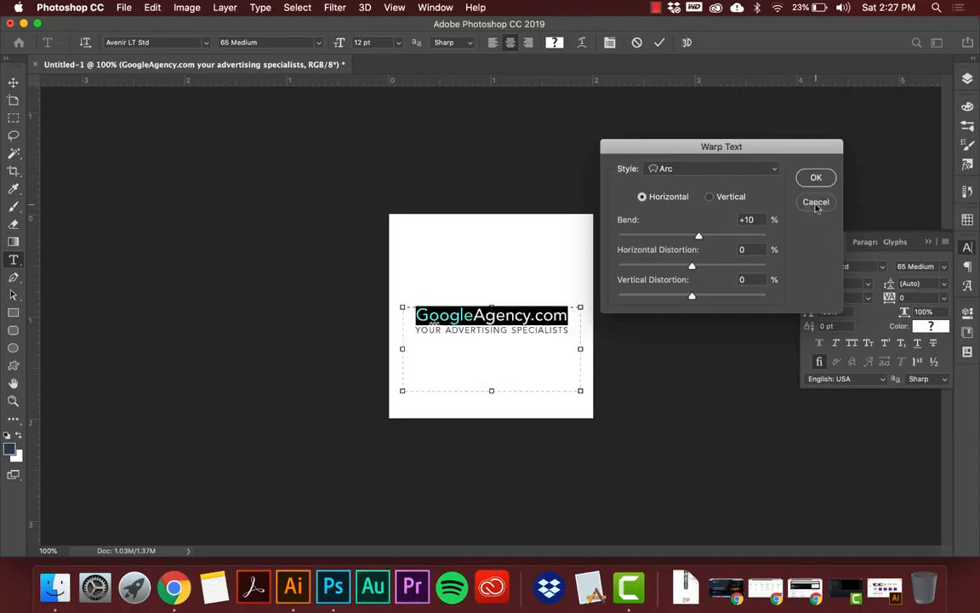
Draw a circular ellipse path about 457 px in diameter around the text and show the document's layers.
left_click(14, 313)
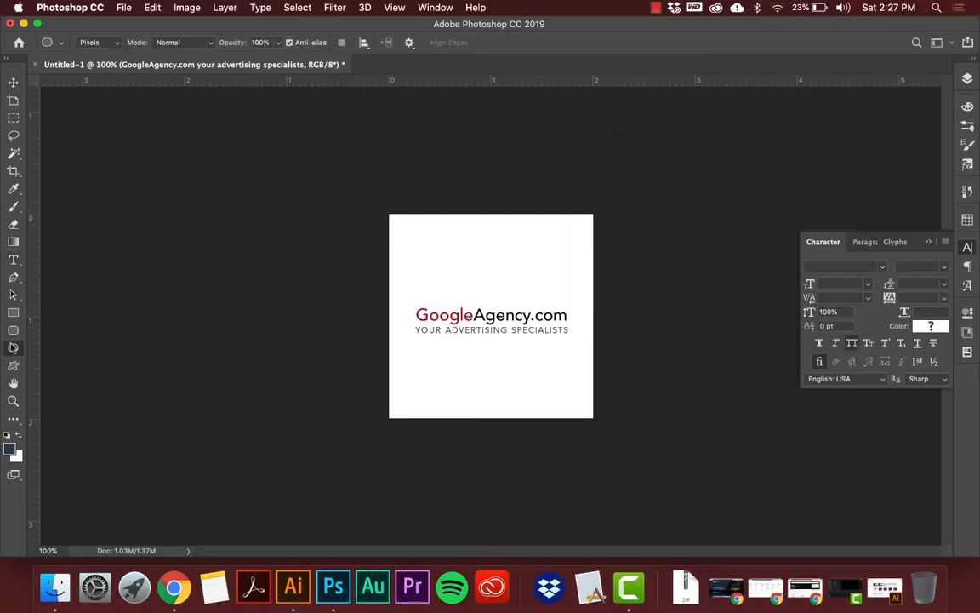
left_click(89, 42)
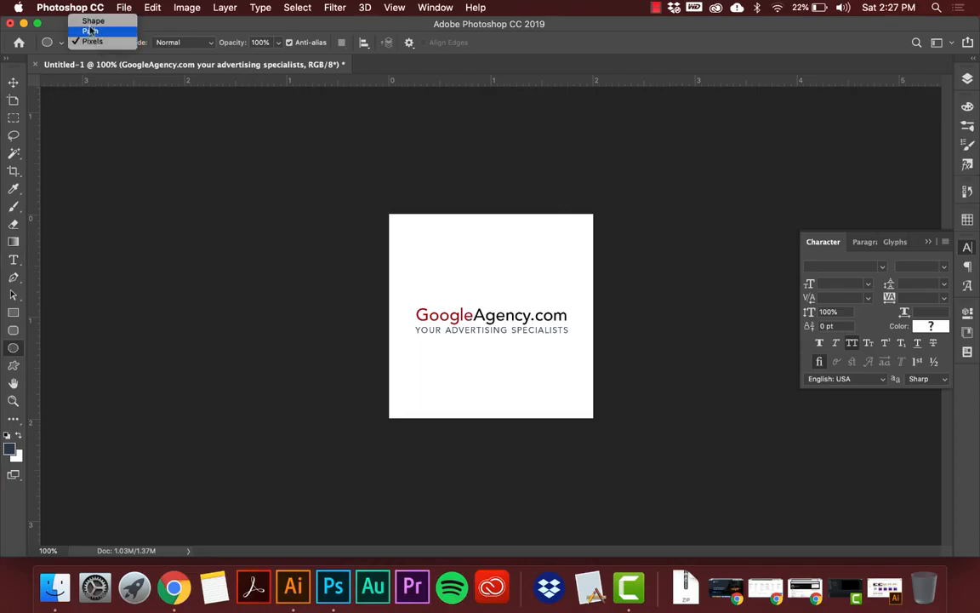
left_click(90, 32)
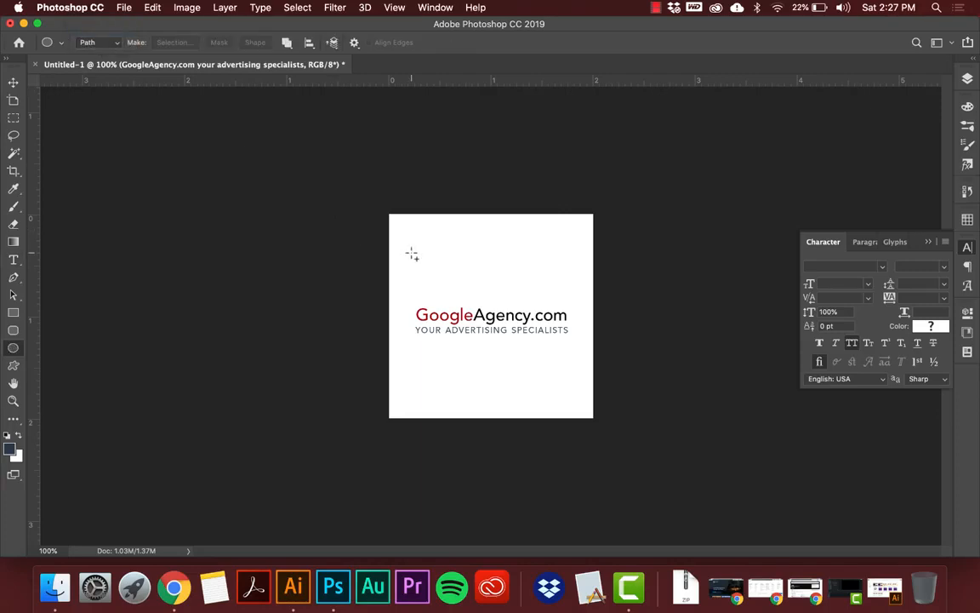
left_click_drag(412, 253, 569, 423)
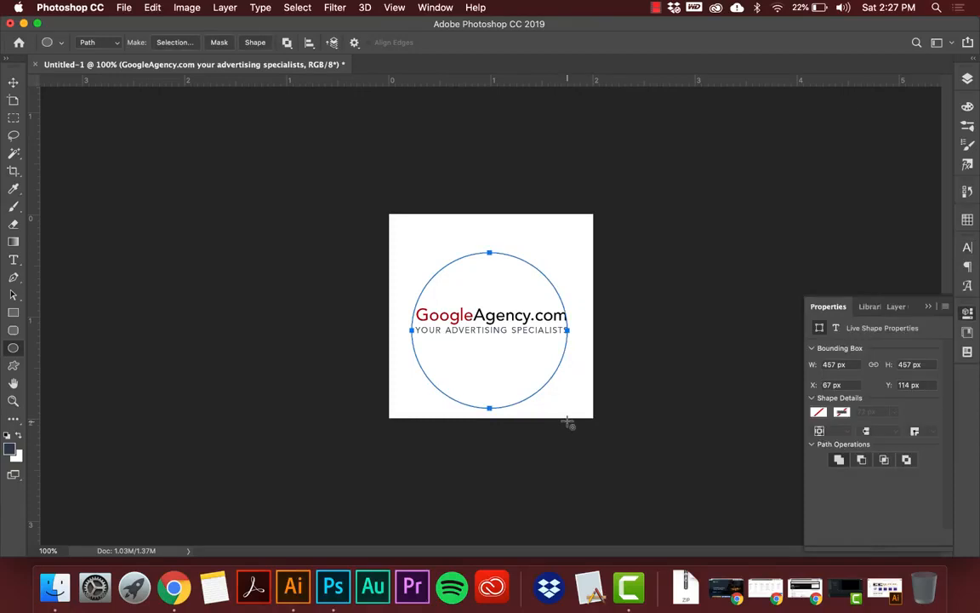
key("v")
key("F7")
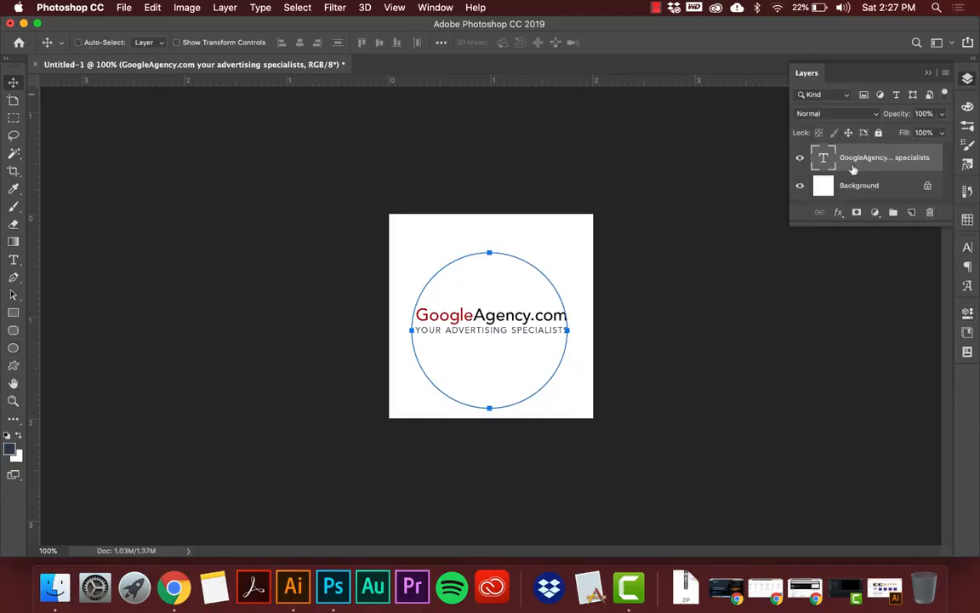
Add a new empty layer and shift the circular path slightly up so it surrounds the GoogleAgency.com text.
key("super+alt+shift+n")
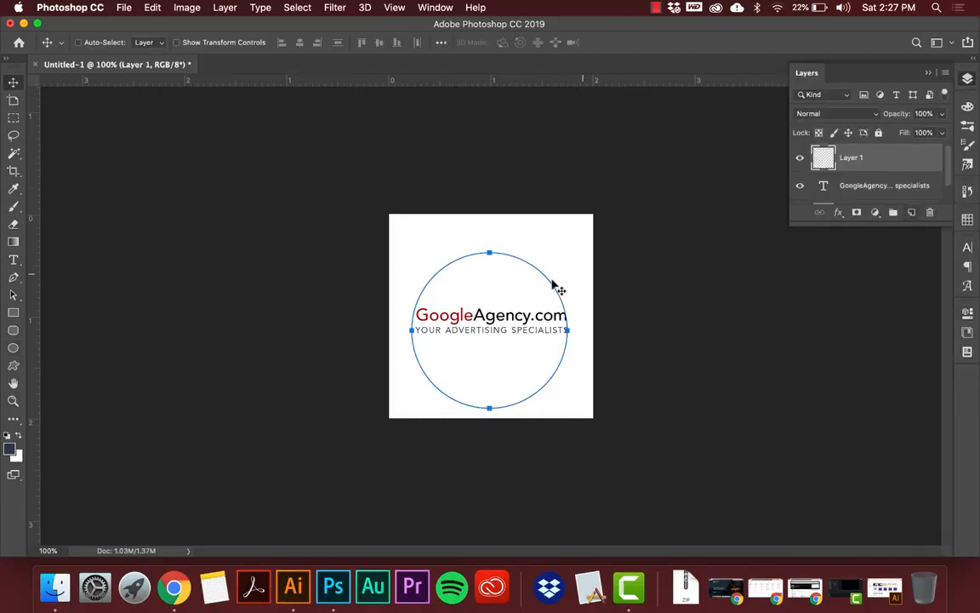
left_click(14, 347)
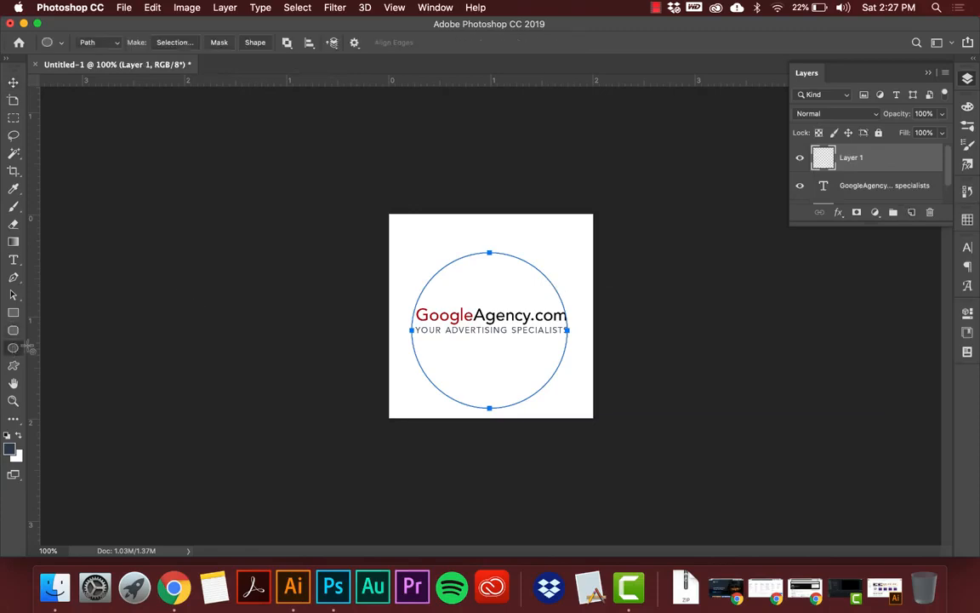
left_click_drag(452, 267, 456, 257)
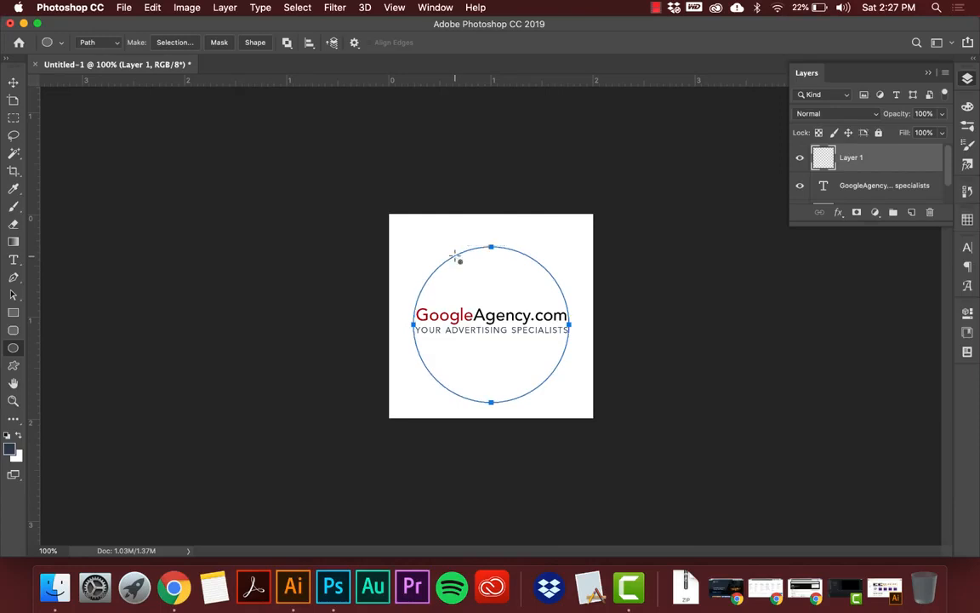
Add the text "google advertising certified partner" along the circular path, starting at the circle's top point.
key("t")
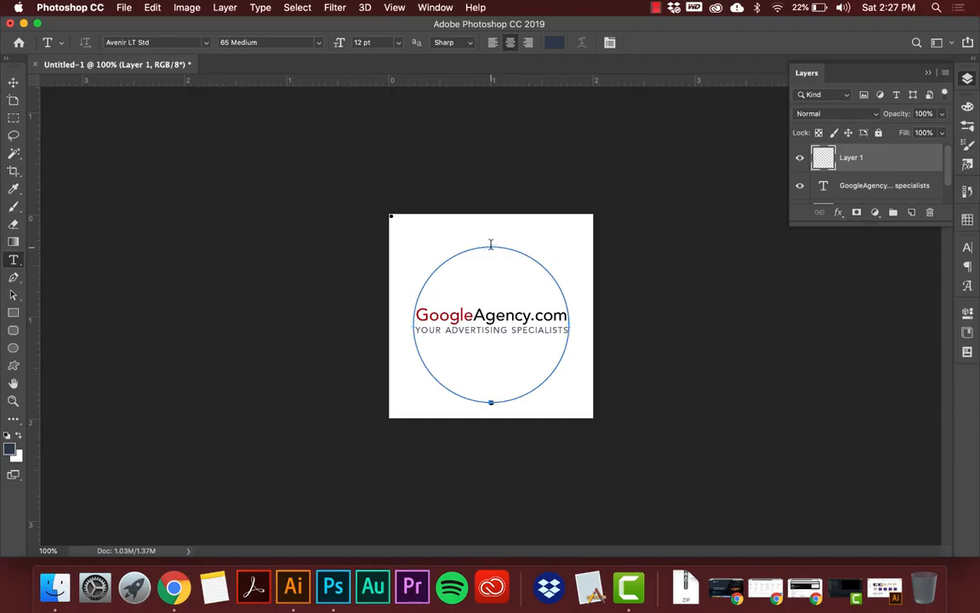
left_click(490, 245)
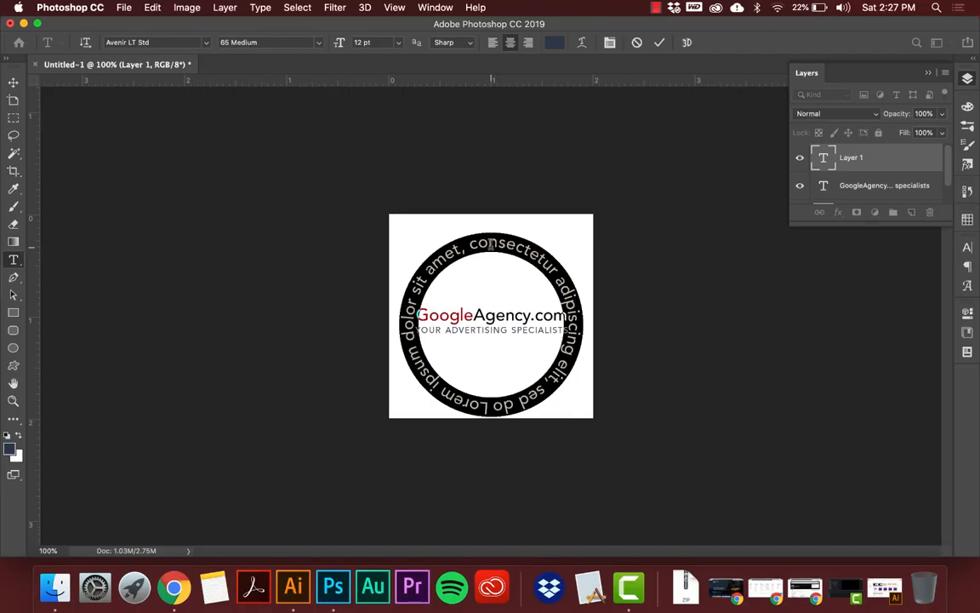
type("goo")
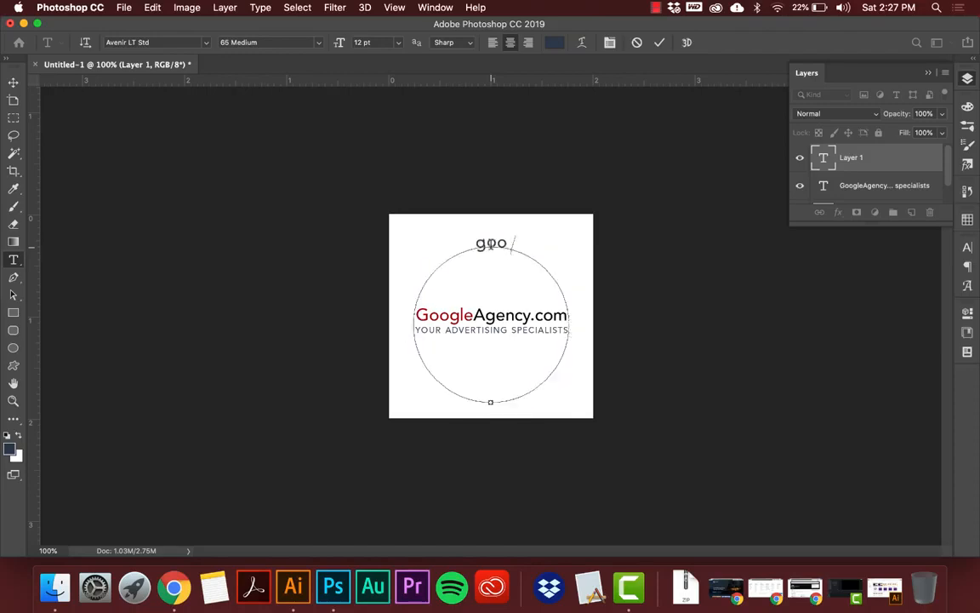
type("gle a")
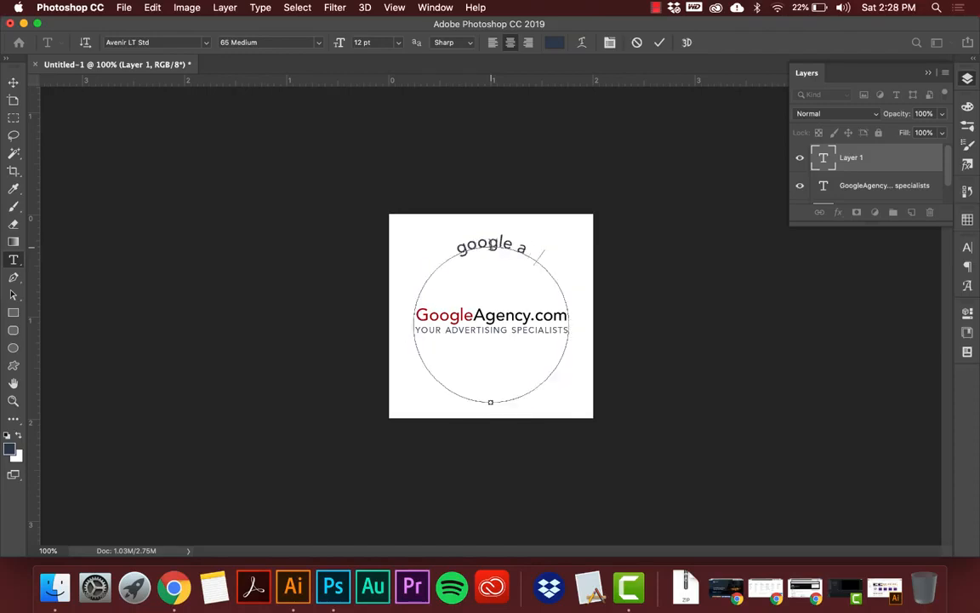
type("dvertising")
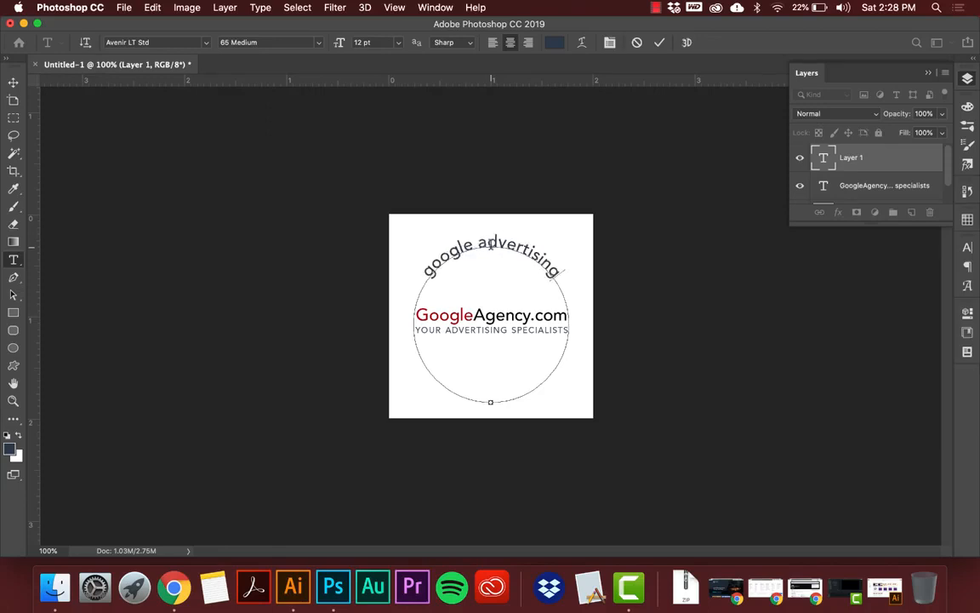
type(" c")
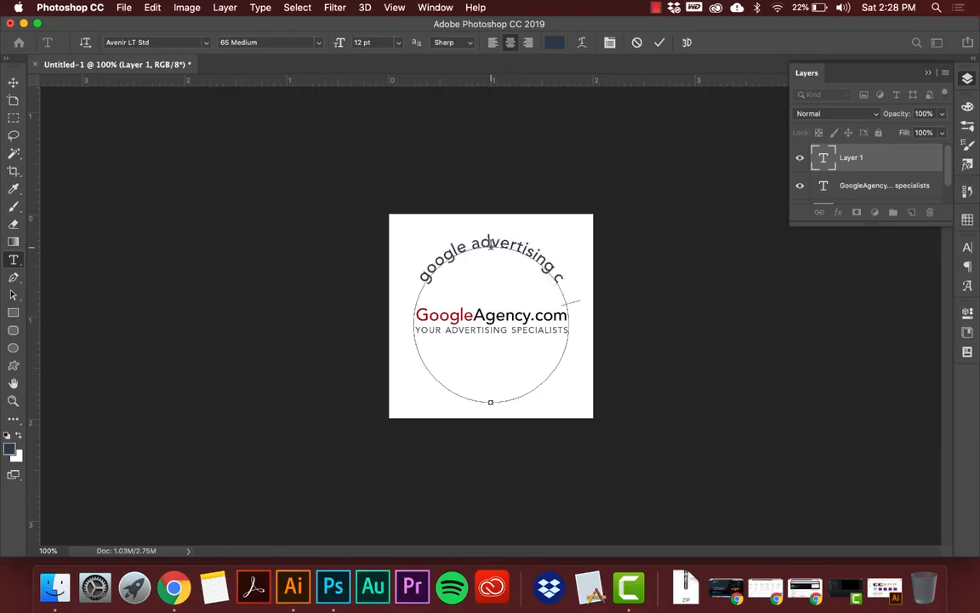
type("ertified partner")
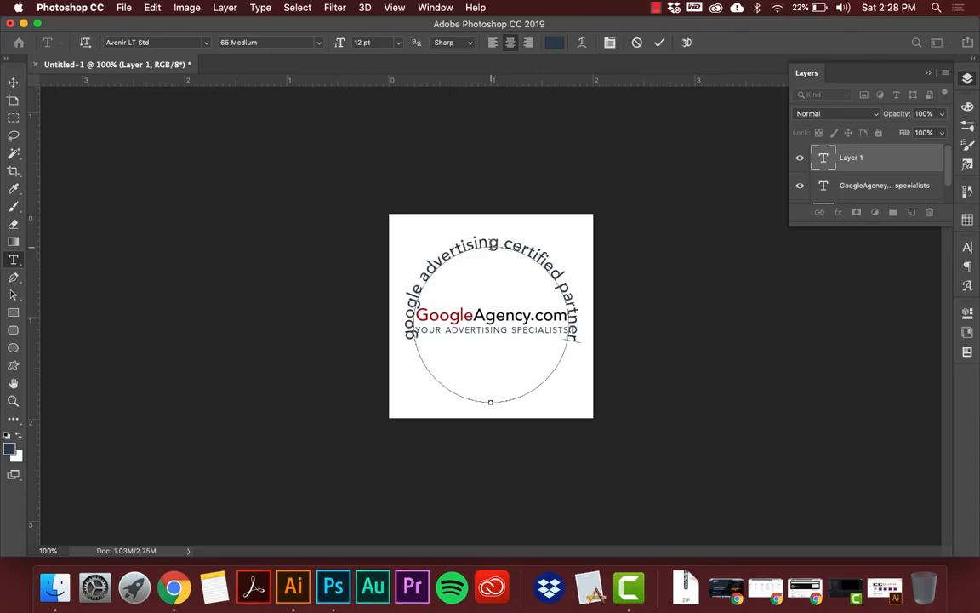
Select all of the circular text and try enlarging its font size to 18 pt.
key("super+a")
left_click(370, 41)
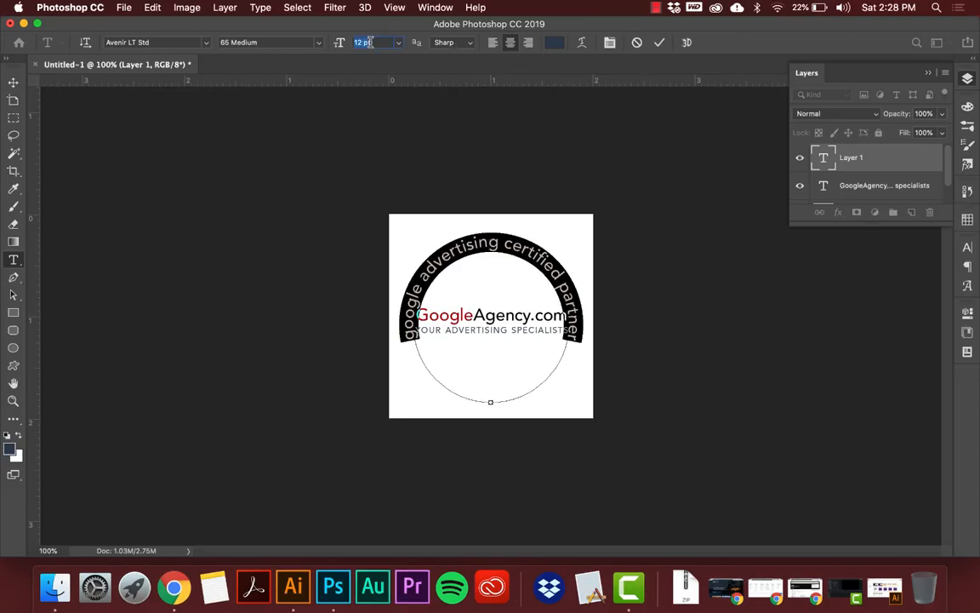
key("Up")
key("Up")
key("Up")
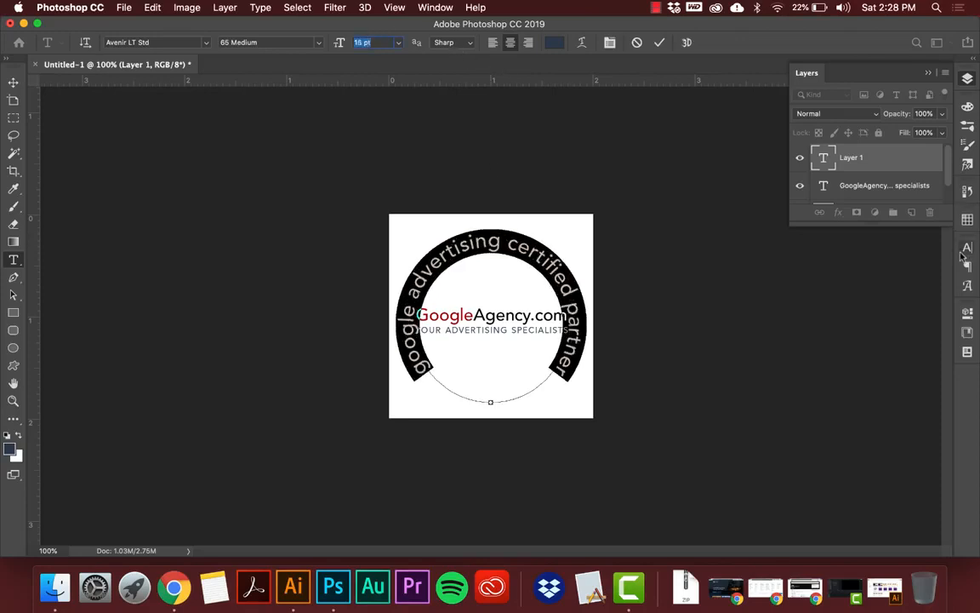
left_click(966, 248)
left_click(834, 283)
key("Up")
key("Up")
key("Up")
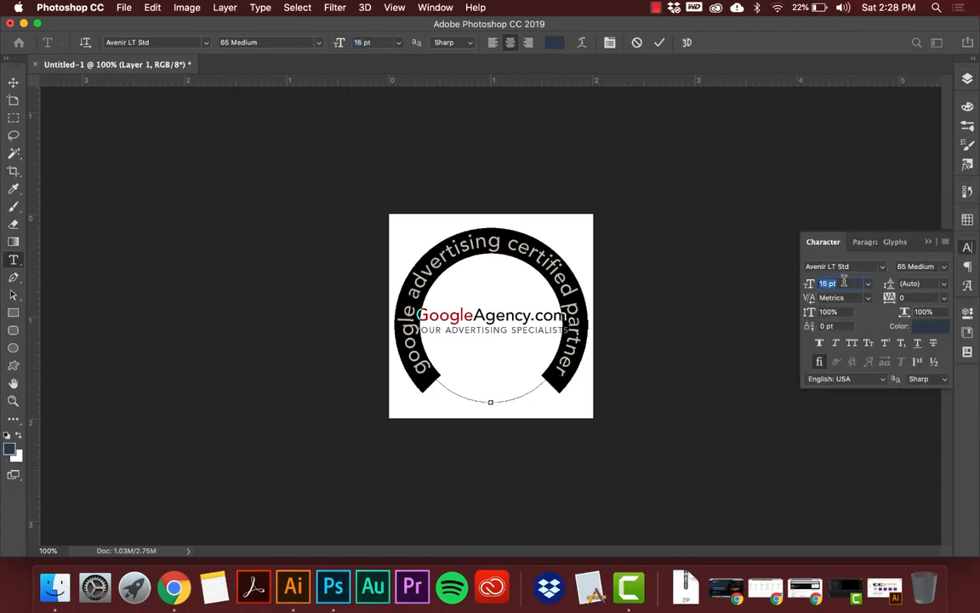
key("Up")
Reduce the circular text's font size to 6 pt.
key("Down")
key("Down")
key("Down")
key("Down")
key("Down")
key("Down")
key("Down")
key("Down")
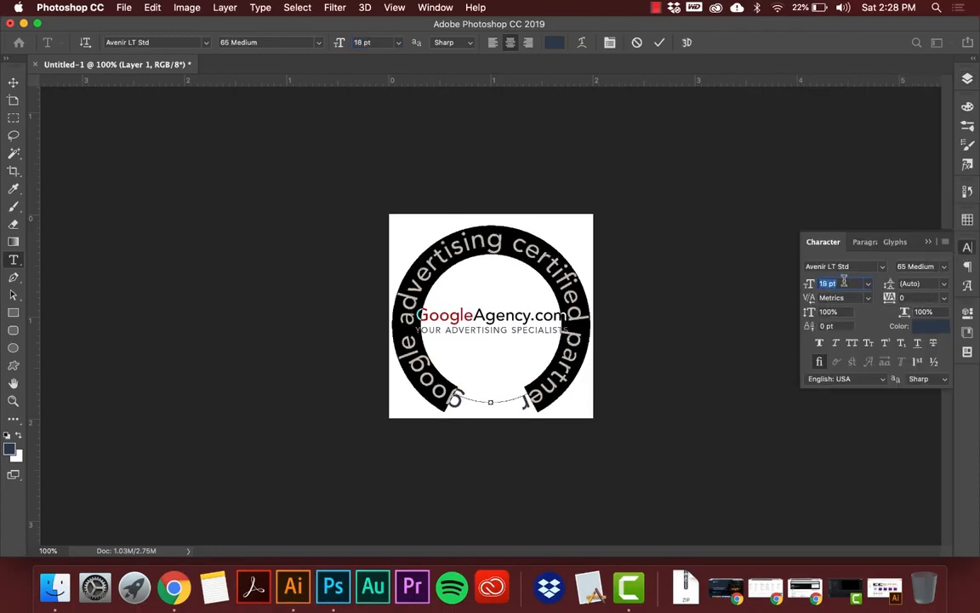
key("Down")
key("Down")
key("Down")
key("Down")
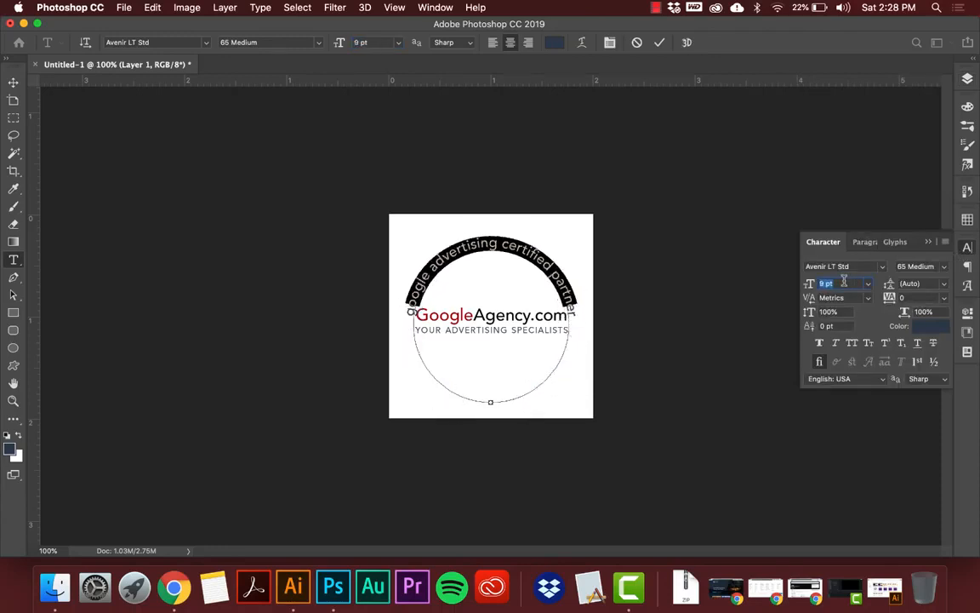
key("Down")
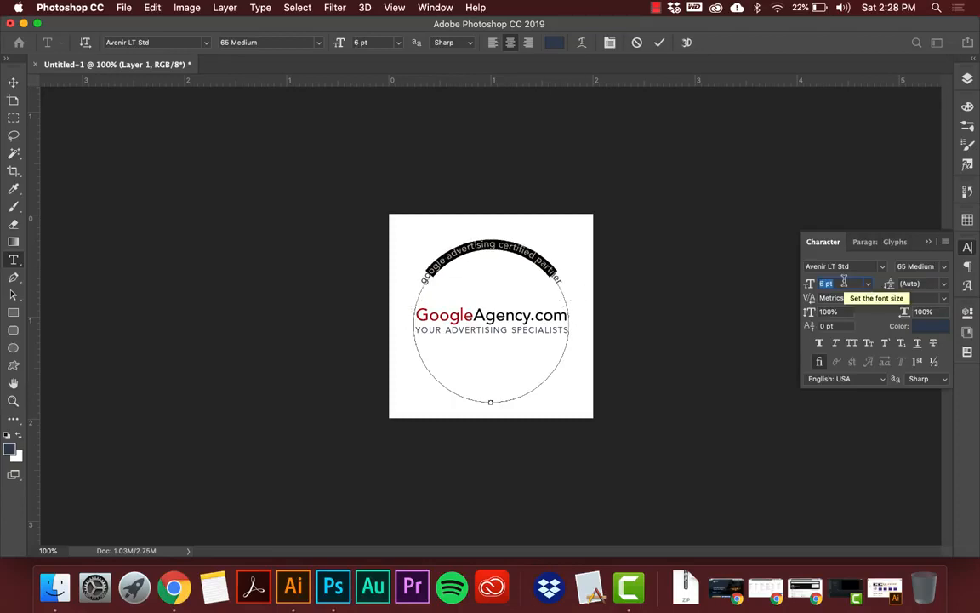
Widen the circular text's tracking to 1140 so it spreads around the whole circle, and commit the text edit.
left_click(943, 300)
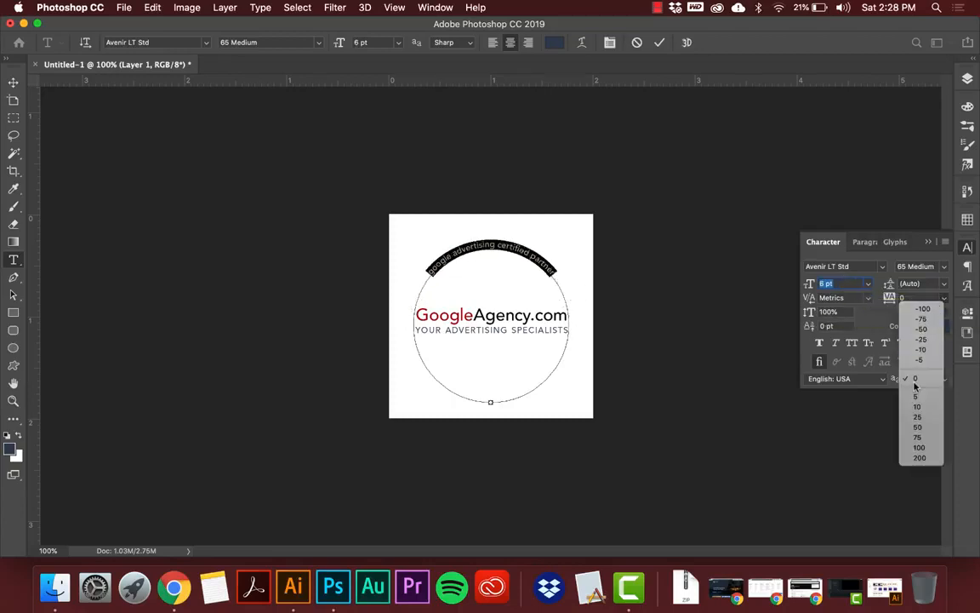
left_click(901, 452)
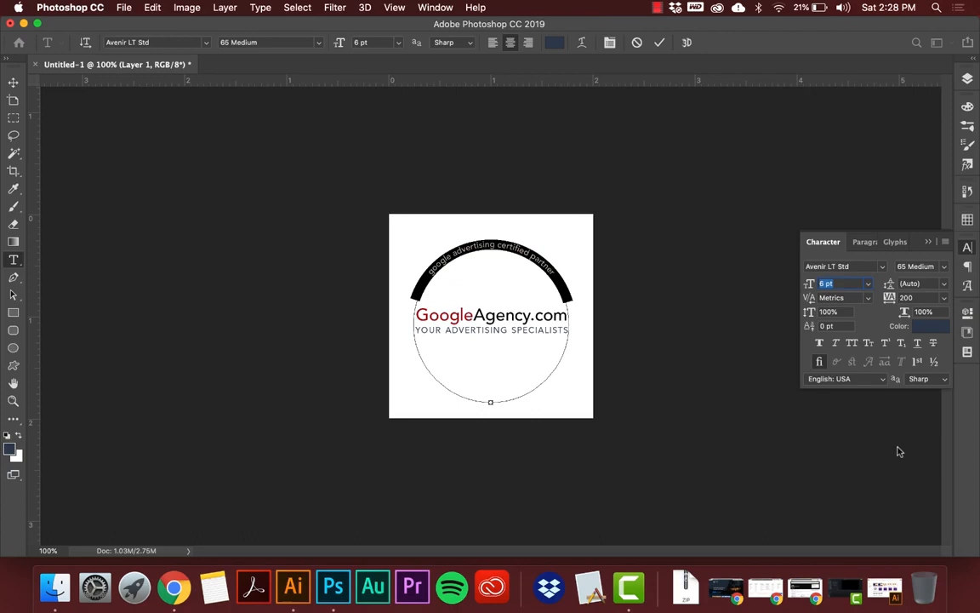
left_click(919, 296)
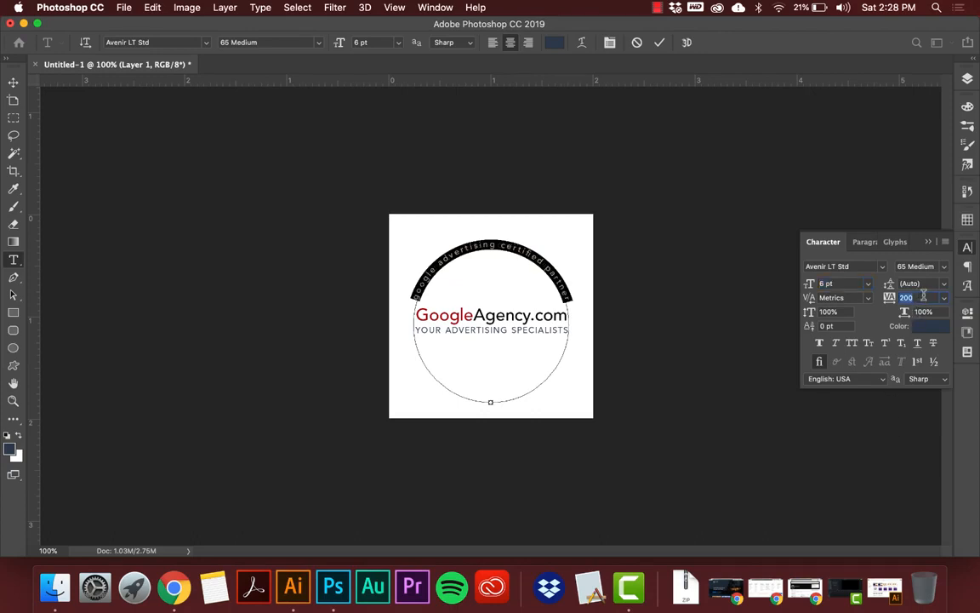
type("400")
key("Return")
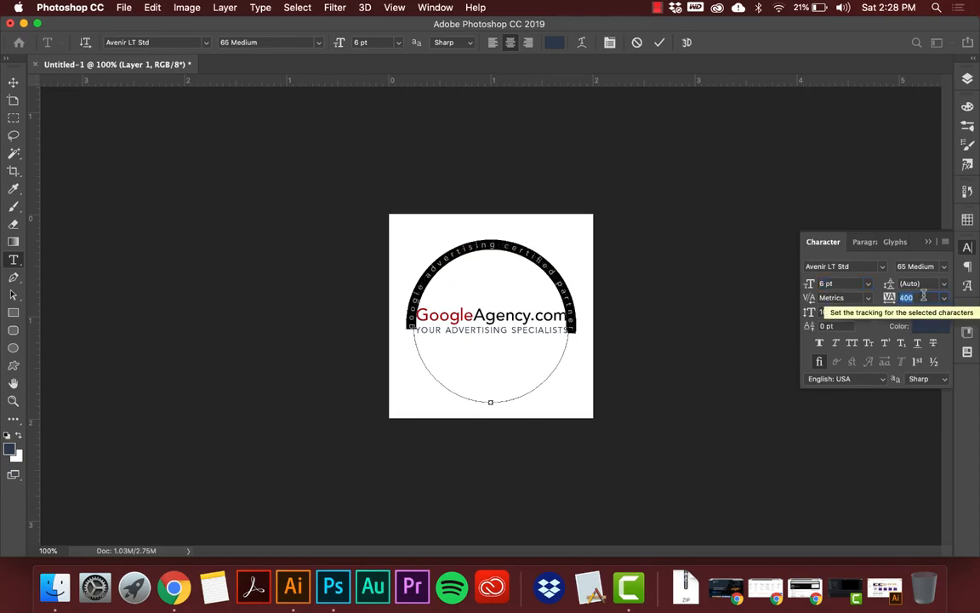
key("shift+Up")
key("shift+Up")
key("shift+Up")
key("shift+Up")
key("shift+Up")
key("shift+Up")
key("shift+Up")
key("shift+Up")
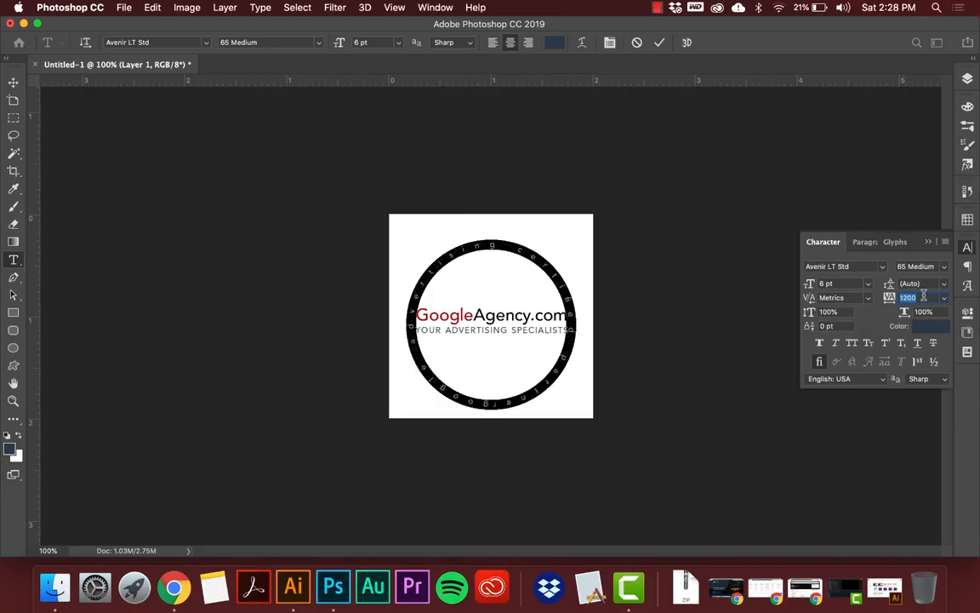
key("Down")
key("Down")
key("Down")
key("Down")
key("Down")
key("Down")
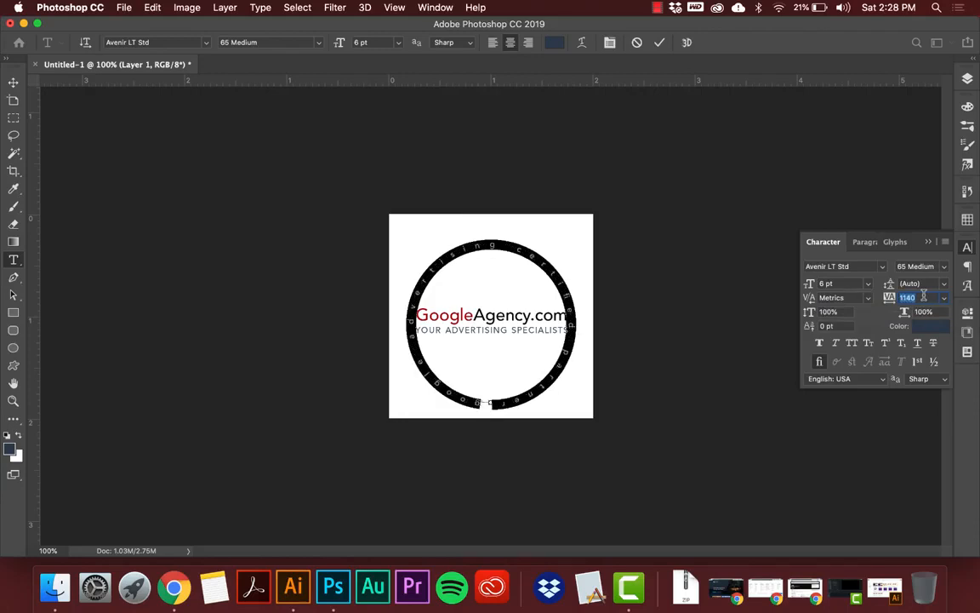
left_click(13, 81)
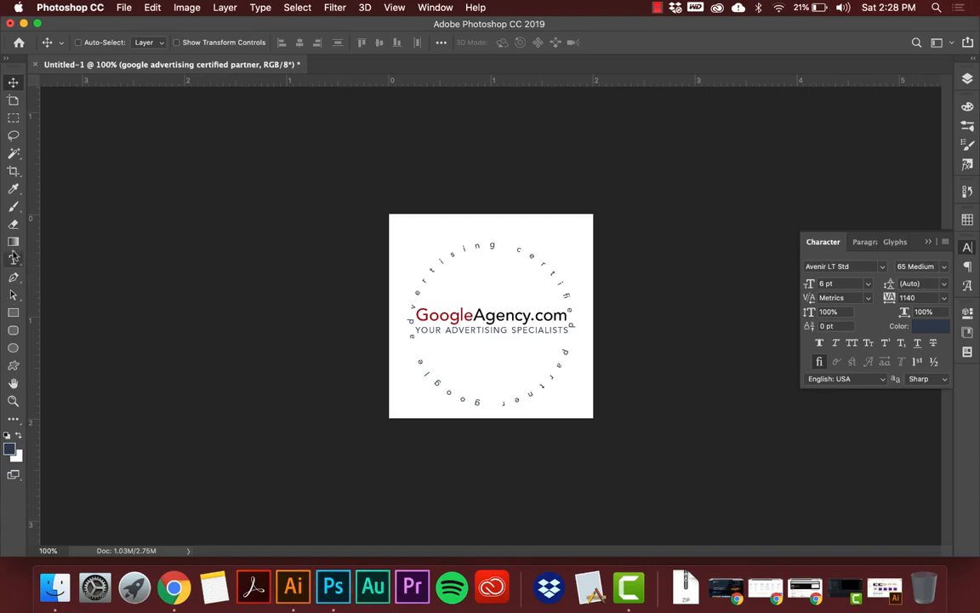
Draw a U-shaped Pen curve about 561 px wide and 217 px high above the GoogleAgency.com text, with no fill or stroke.
left_click(13, 315)
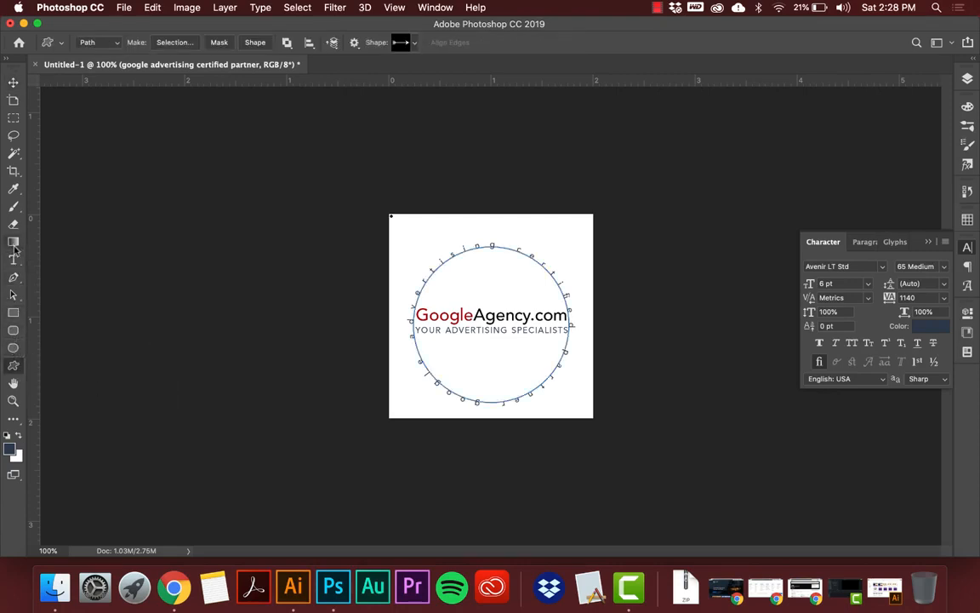
left_click(14, 276)
left_click(396, 223)
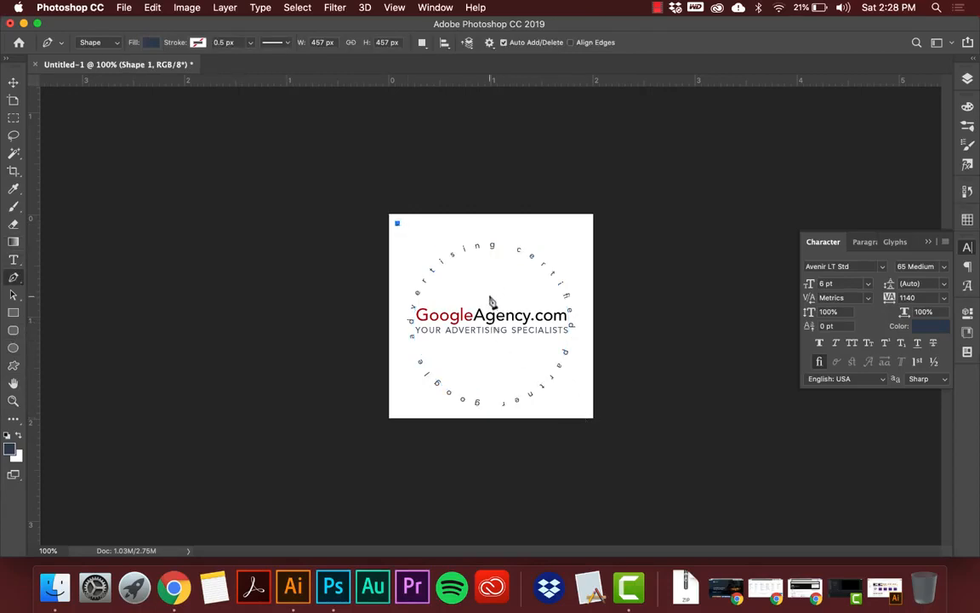
left_click_drag(489, 295, 558, 295)
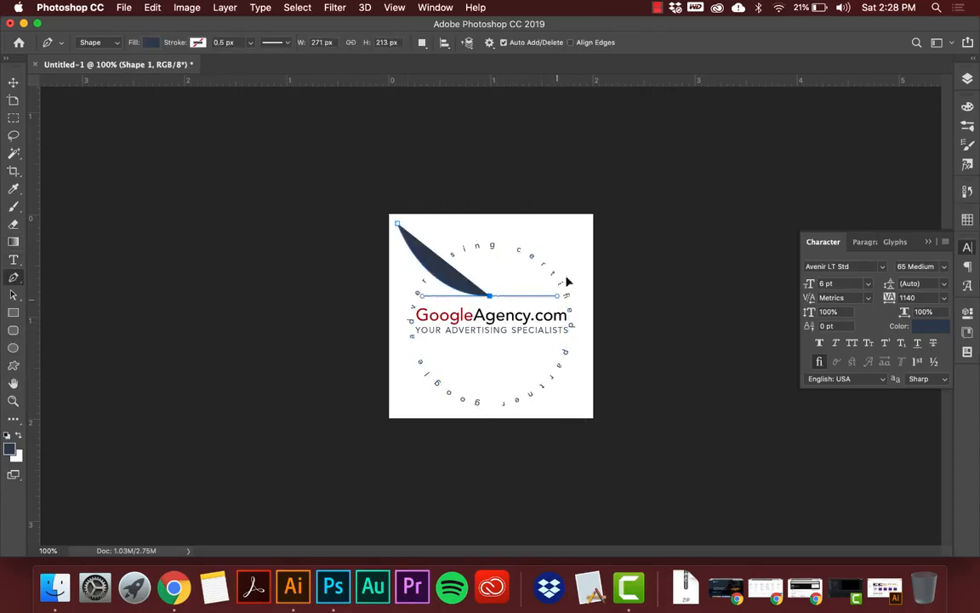
left_click(587, 223)
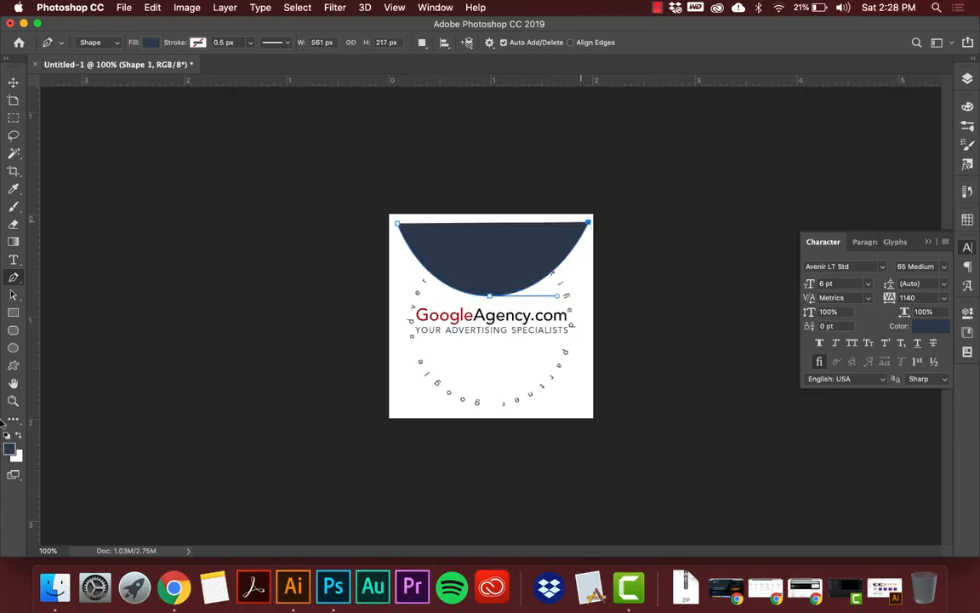
left_click(151, 42)
left_click(94, 69)
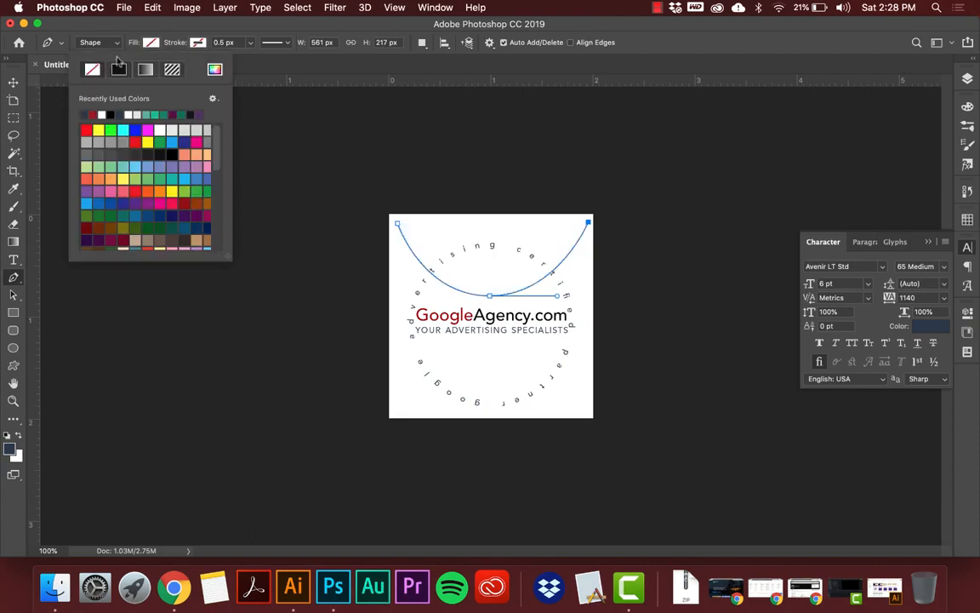
left_click(198, 42)
left_click(170, 32)
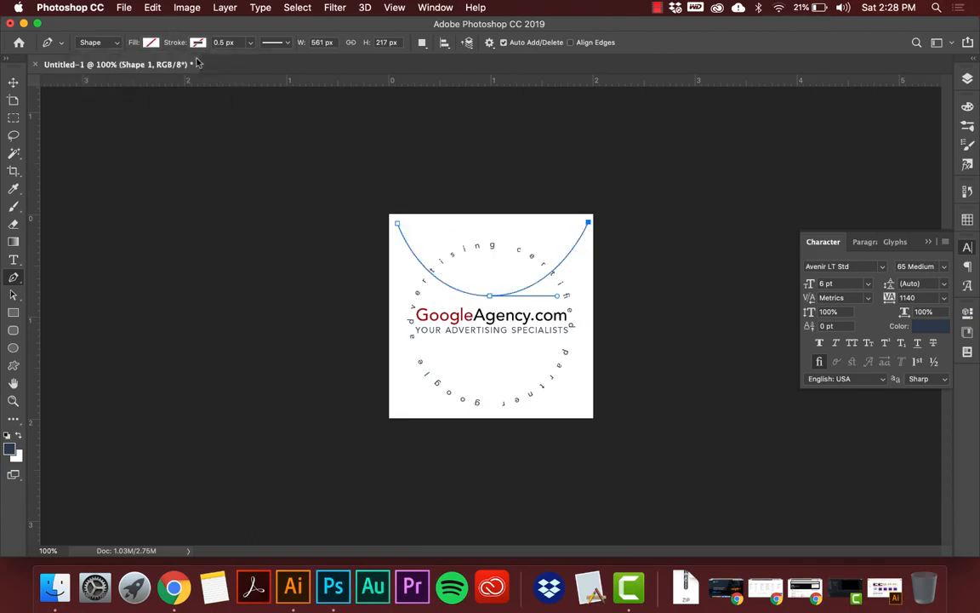
Place sample text along the U-shaped curve from its lowest point, and delete both that text and the curve shape.
left_click(12, 259)
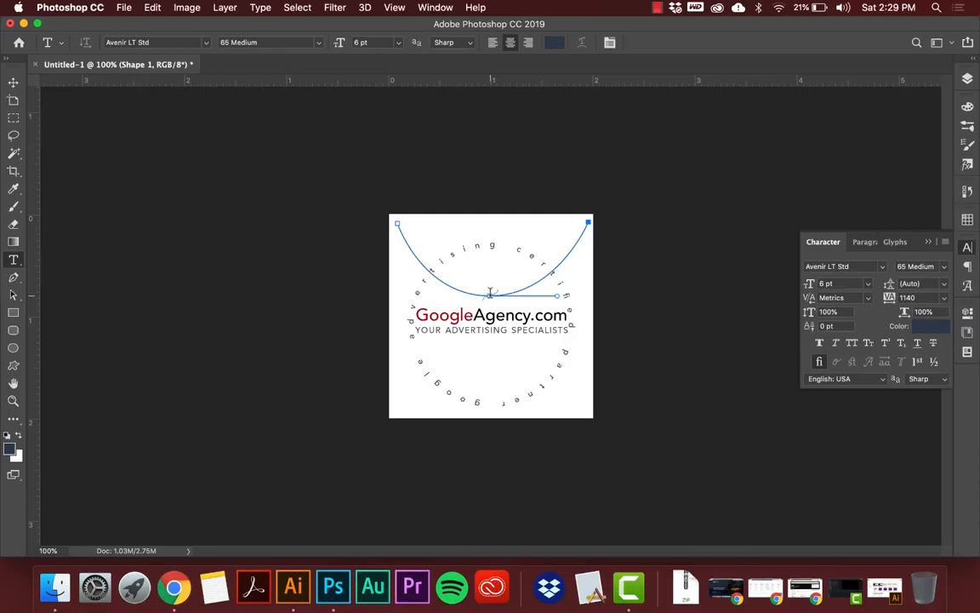
left_click(490, 293)
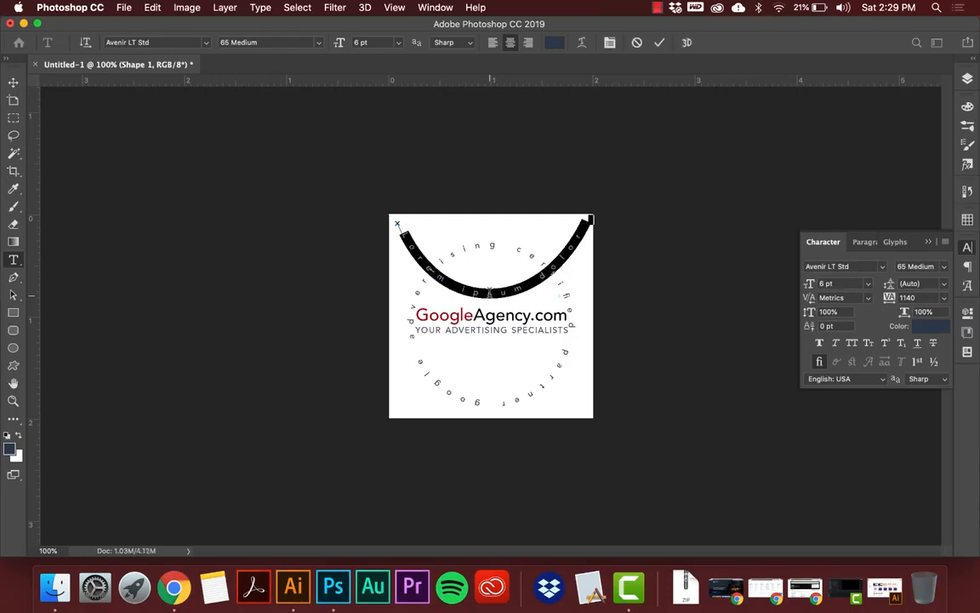
left_click(14, 83)
key("Delete")
key("Delete")
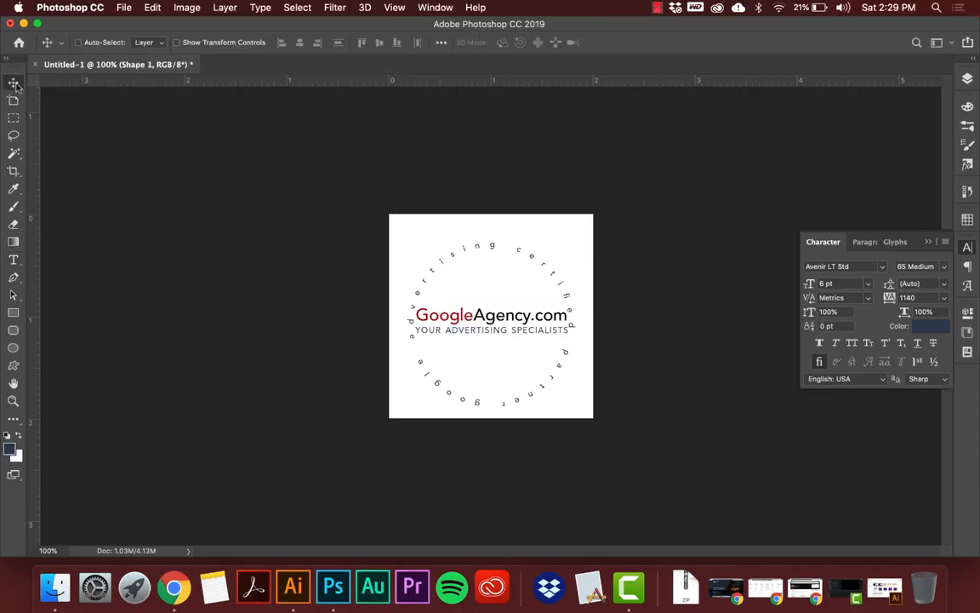
Delete the circular "google advertising certified partner" text layer and collapse the character settings.
right_click(436, 272)
left_click(450, 281)
key("Delete")
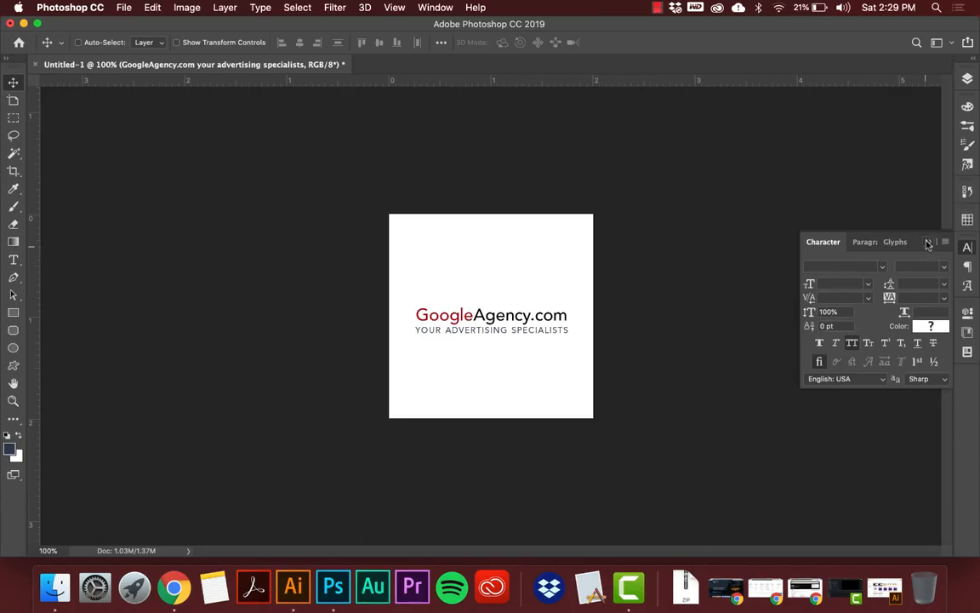
left_click(928, 242)
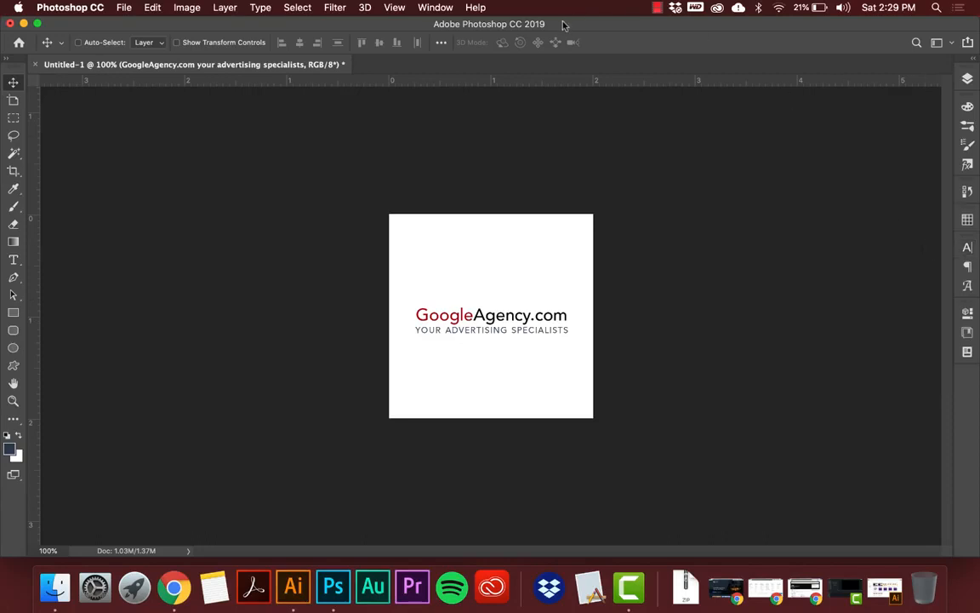